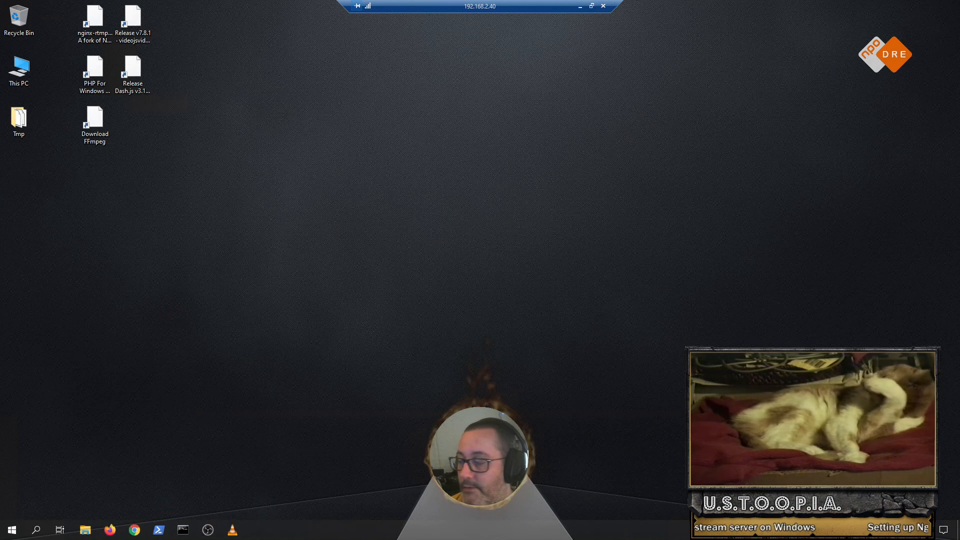
Step: Open the nginx-rtmp-1.17.10-windows-php-videojs-dashjs GitHub repository in Chrome, close the blank tab and highlight the repository's URL
left_click(134, 530)
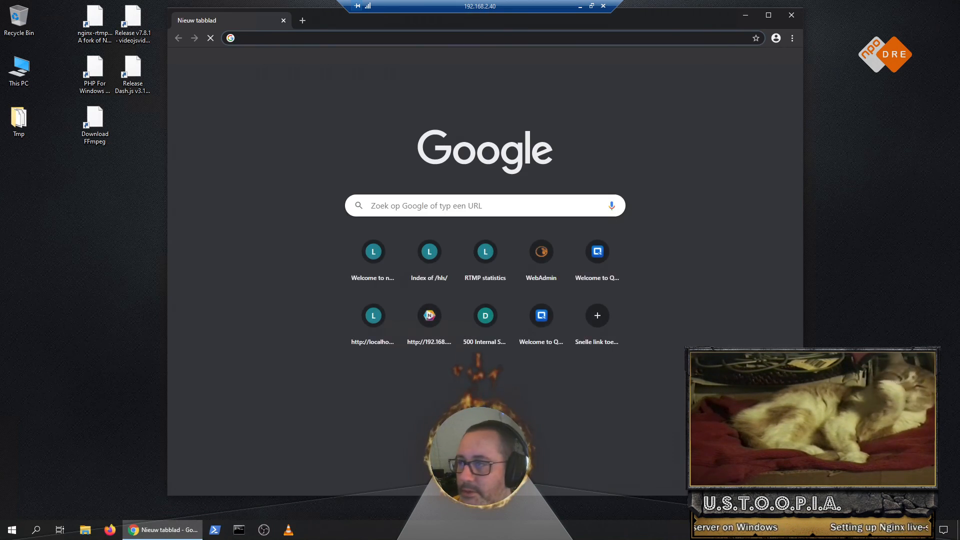
left_click(244, 38)
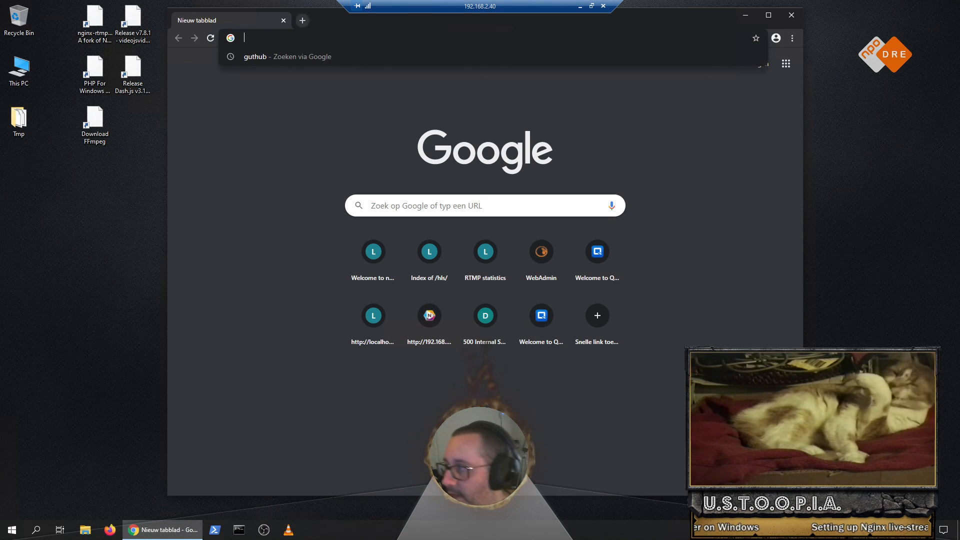
double_click(95, 20)
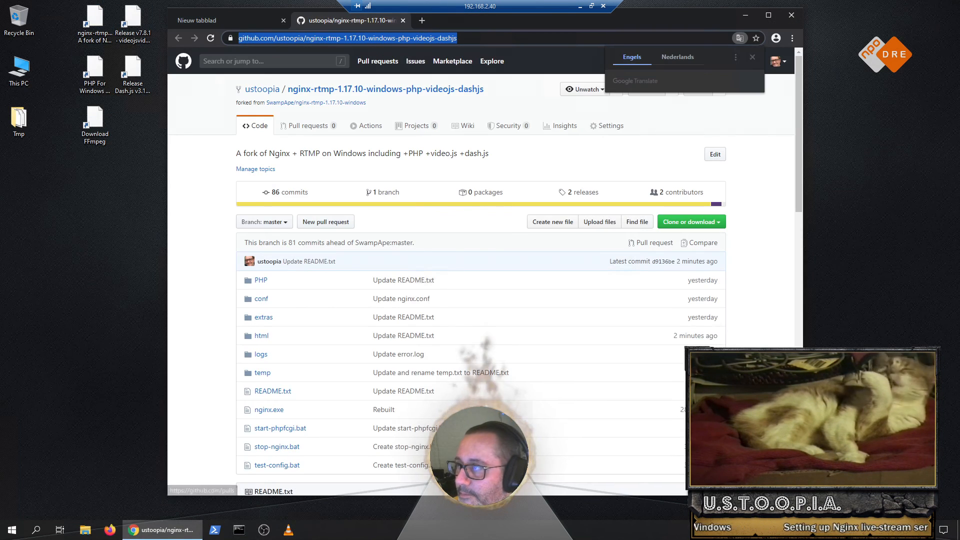
left_click(283, 20)
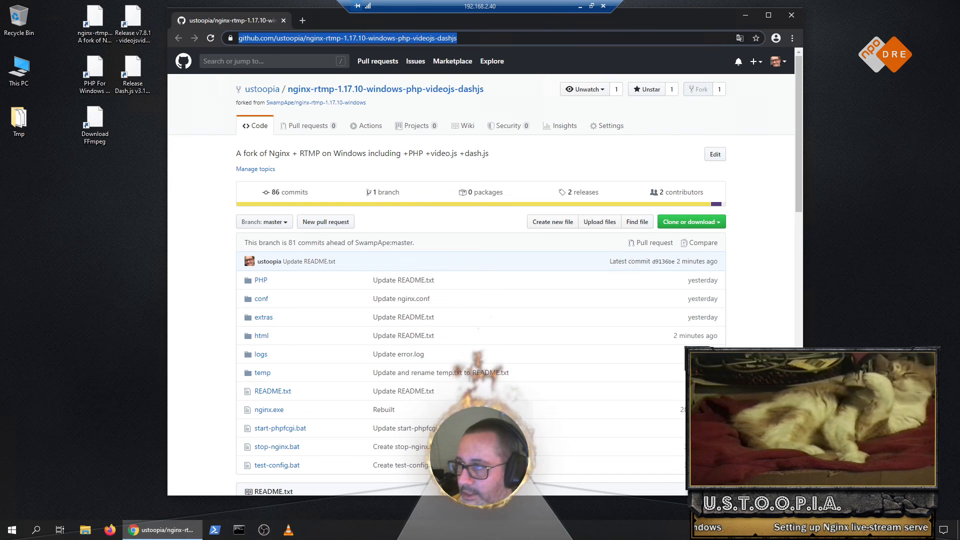
left_click(456, 38)
left_click_drag(481, 38, 237, 38)
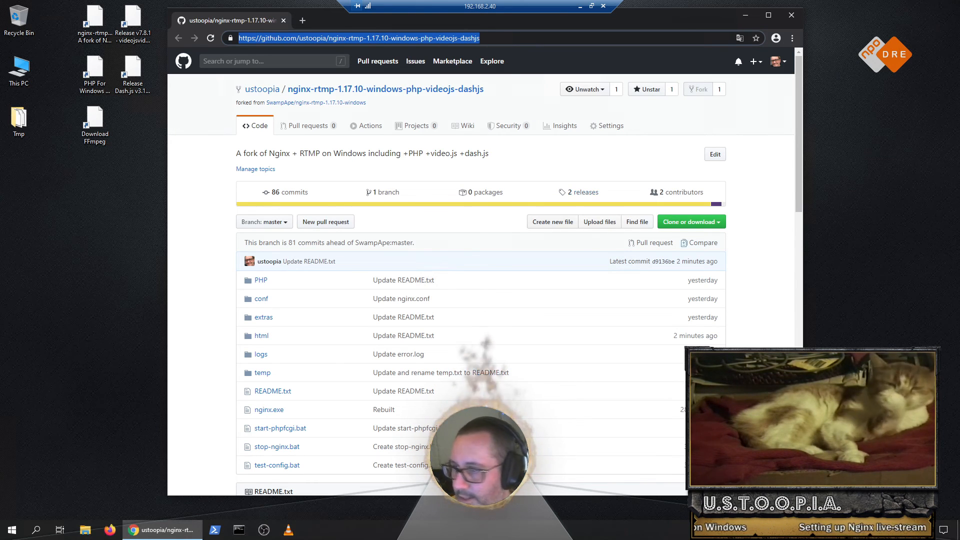
Step: Download the repository as a ZIP and have the archive open once the download finishes
left_click(691, 221)
left_click(682, 303)
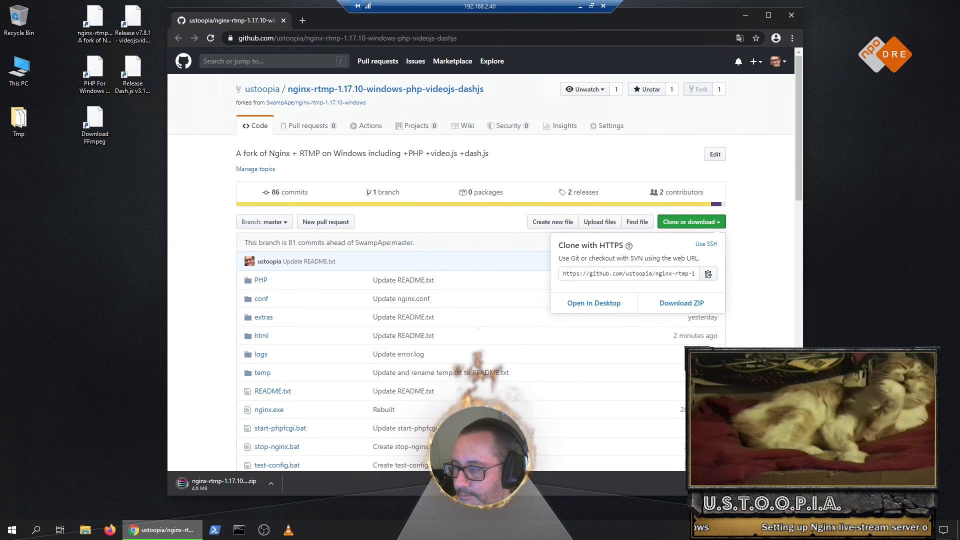
left_click(271, 484)
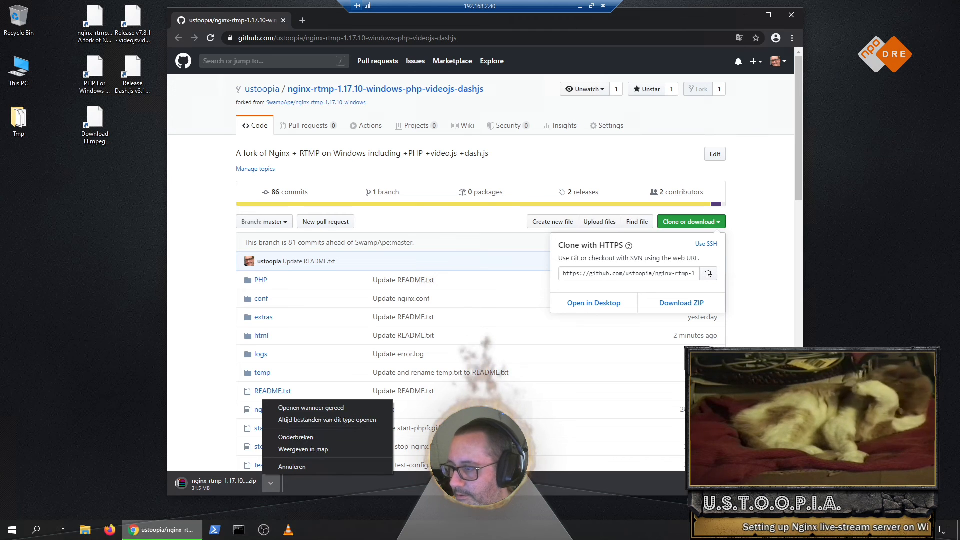
left_click(312, 408)
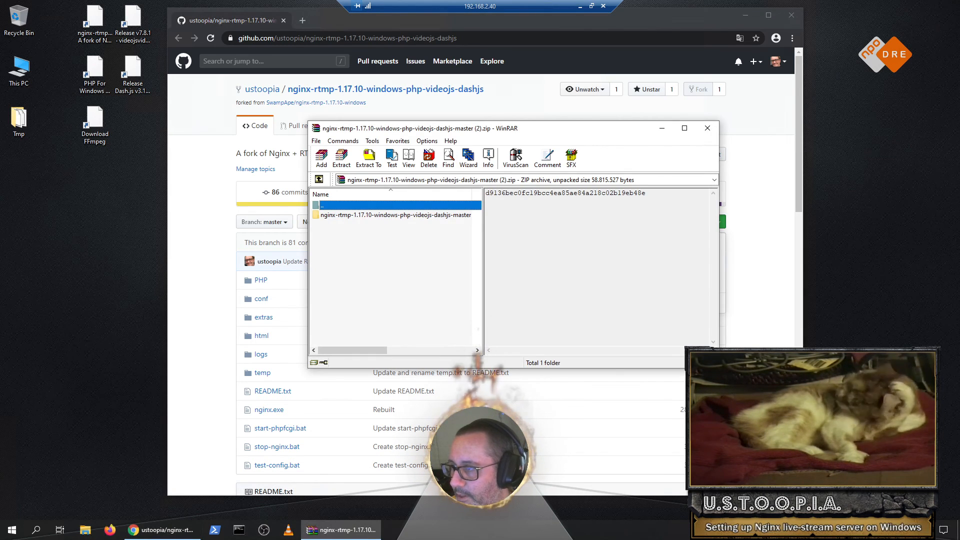
Step: Extract the nginx-rtmp-1.17.10-windows-php-videojs-dashjs-master folder from the archive into C:\Server
left_click(395, 216)
key("super+e")
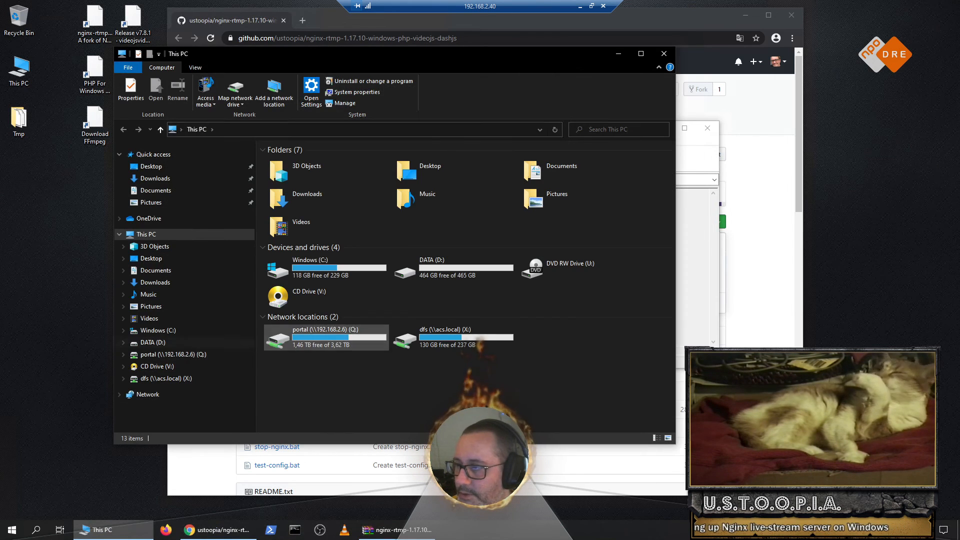
double_click(325, 275)
double_click(300, 245)
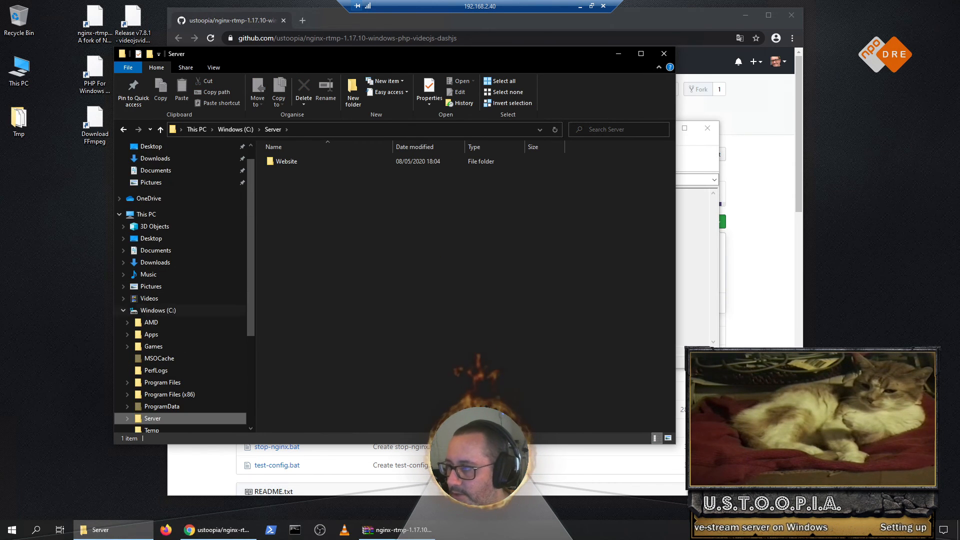
left_click(158, 310)
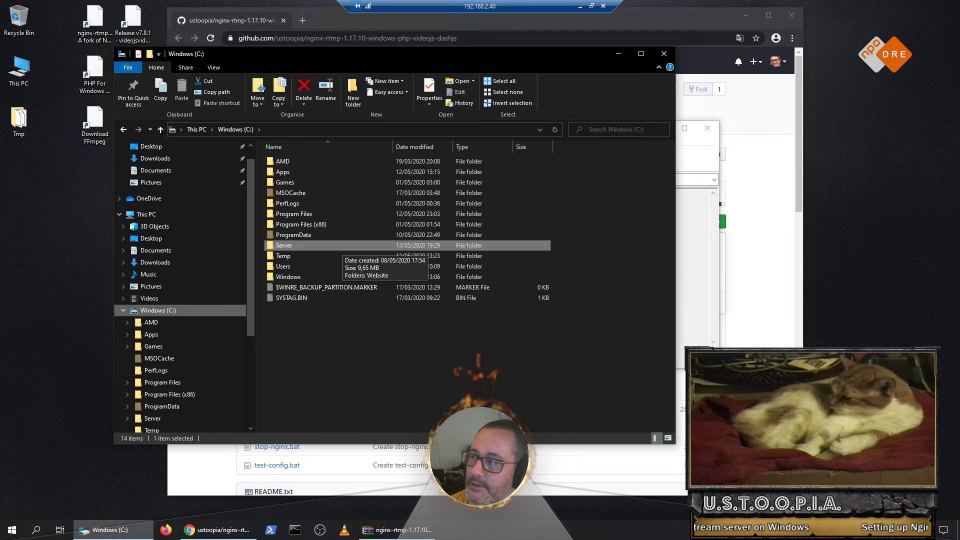
double_click(340, 246)
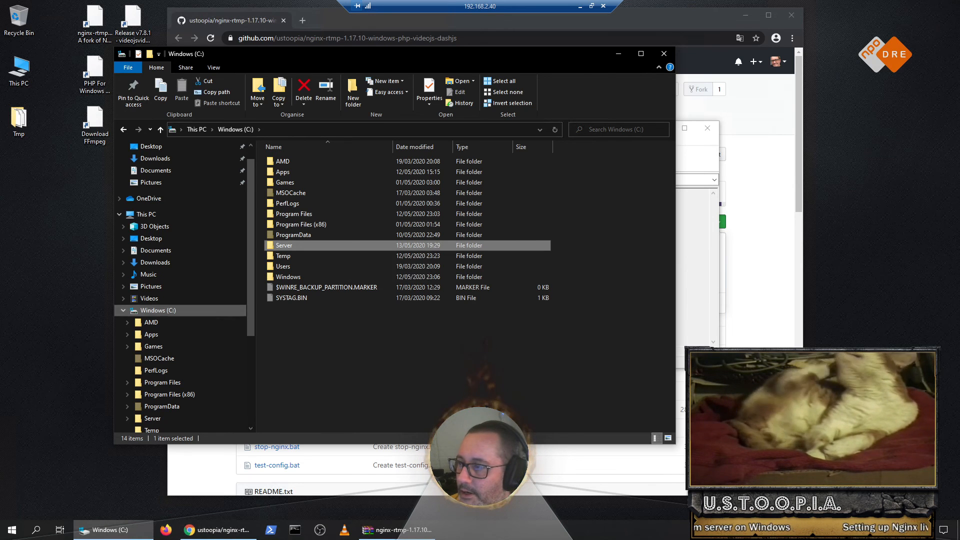
left_click(397, 530)
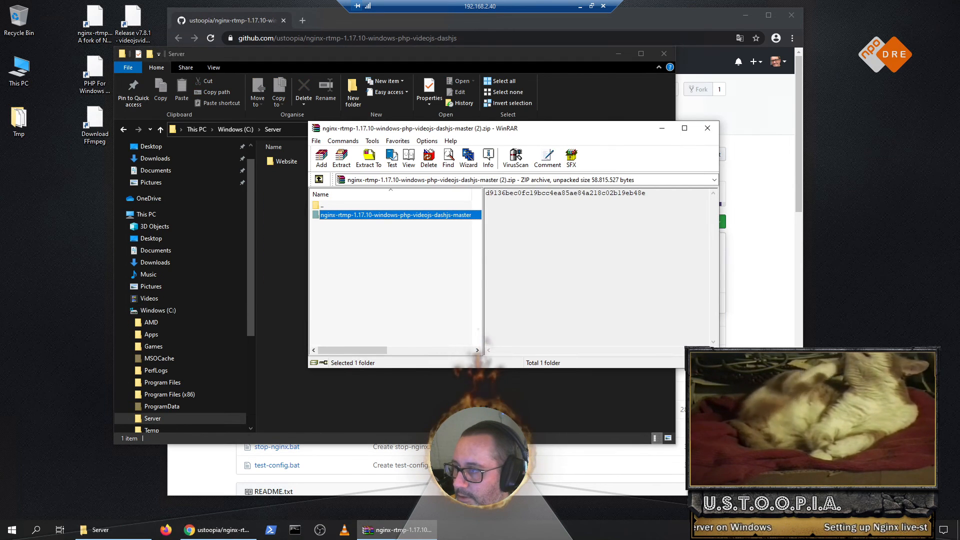
left_click_drag(373, 215, 283, 230)
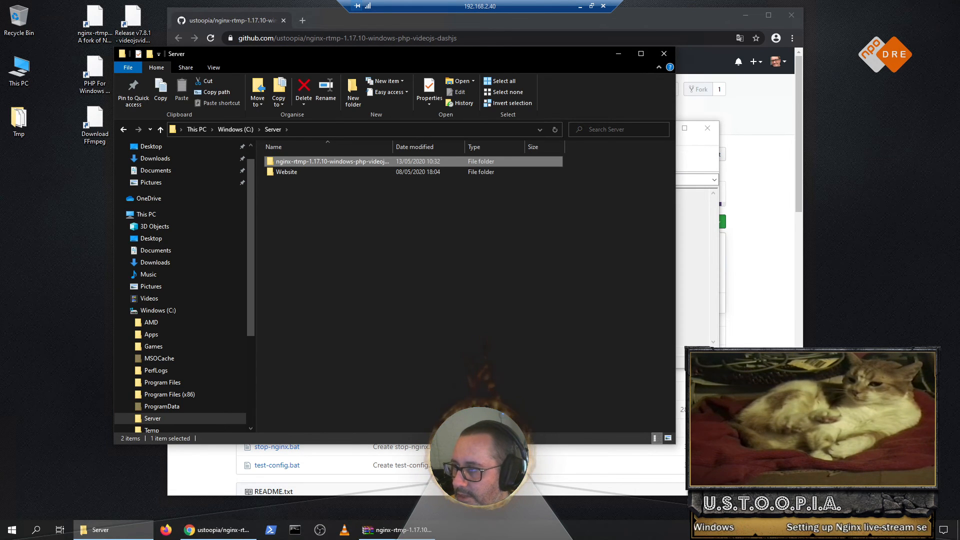
Step: Rename the extracted folder in C:\Server as Nging1.17 and close the WinRAR archive
key("F2")
type("Nging1.17")
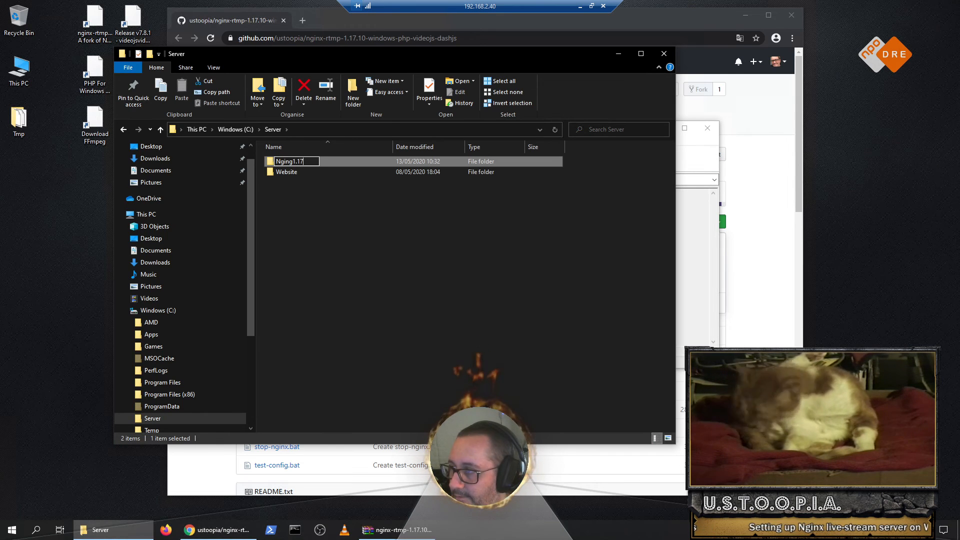
key("Return")
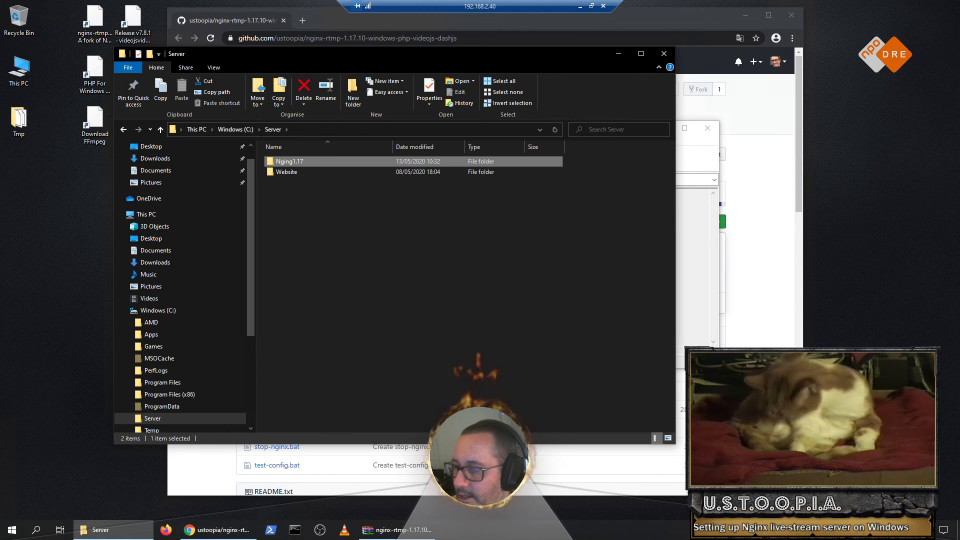
left_click(397, 530)
left_click(708, 128)
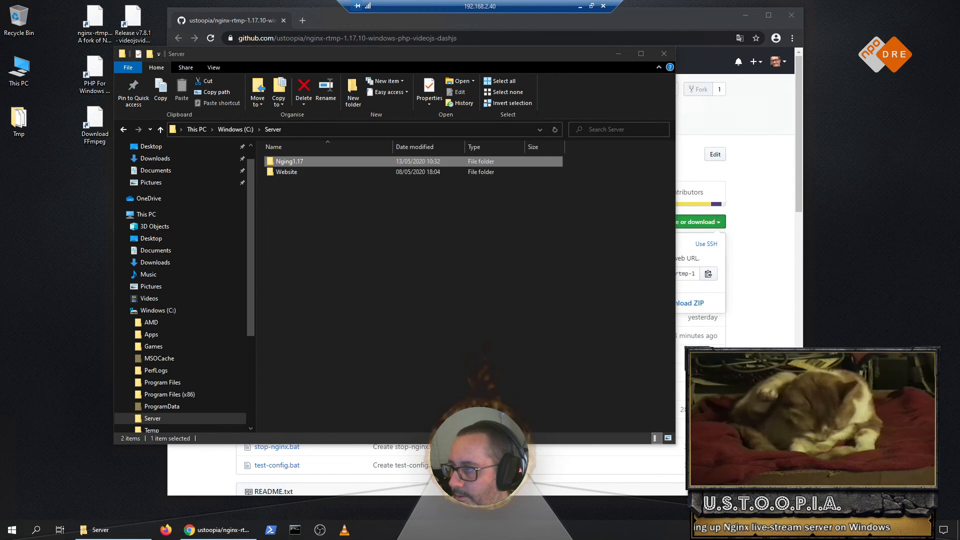
Step: Examine the contents of the Nging1.17 folder and its PHP, logs, html, extras and conf subfolders
double_click(287, 161)
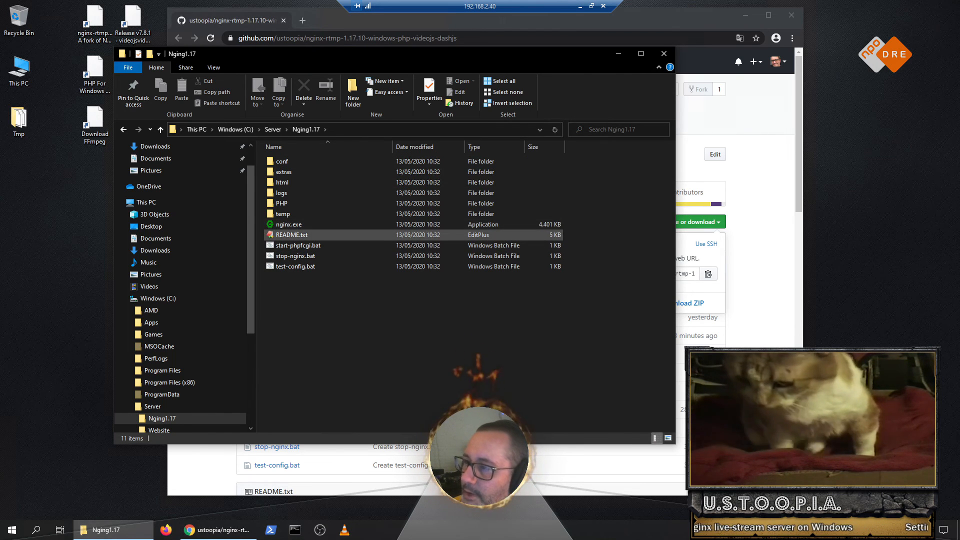
left_click(292, 235)
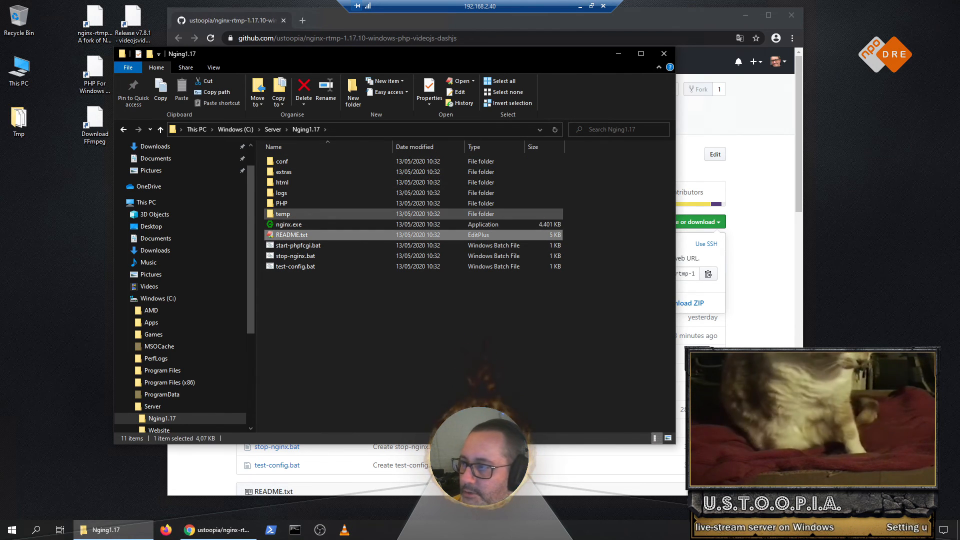
double_click(282, 203)
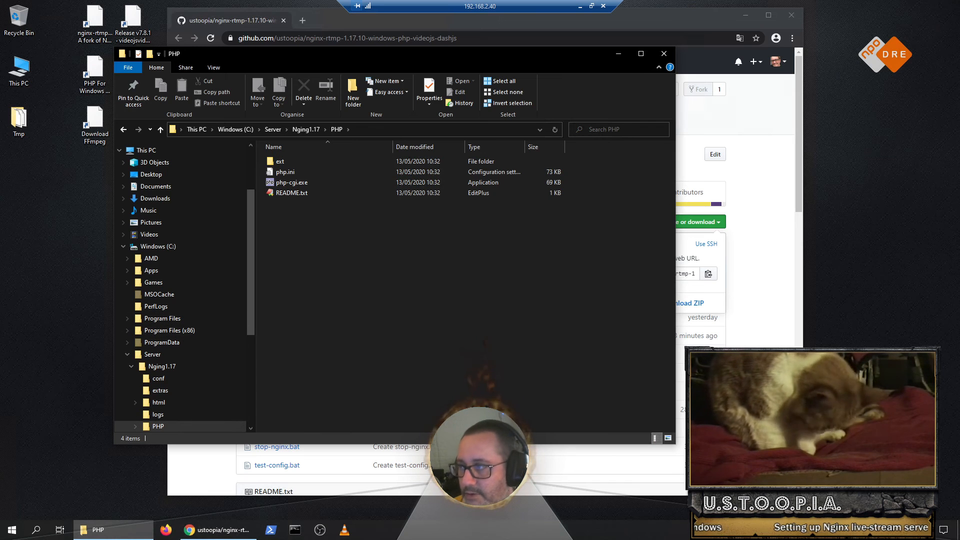
left_click(158, 414)
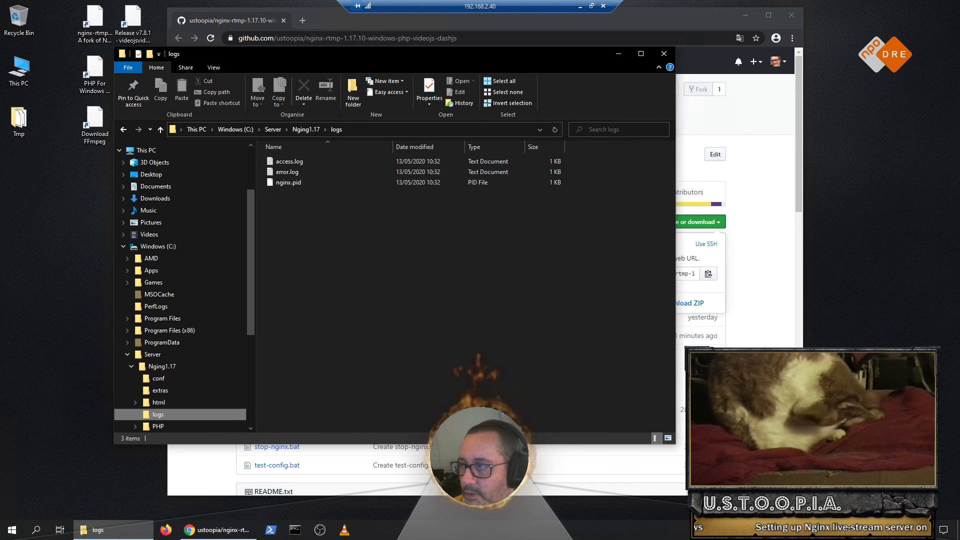
scroll(180, 315, "down", 2)
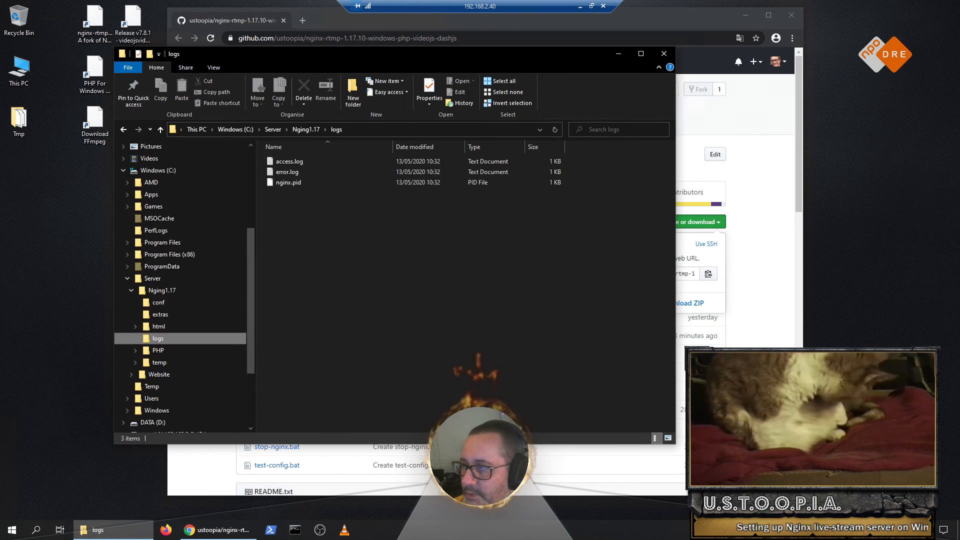
left_click(158, 327)
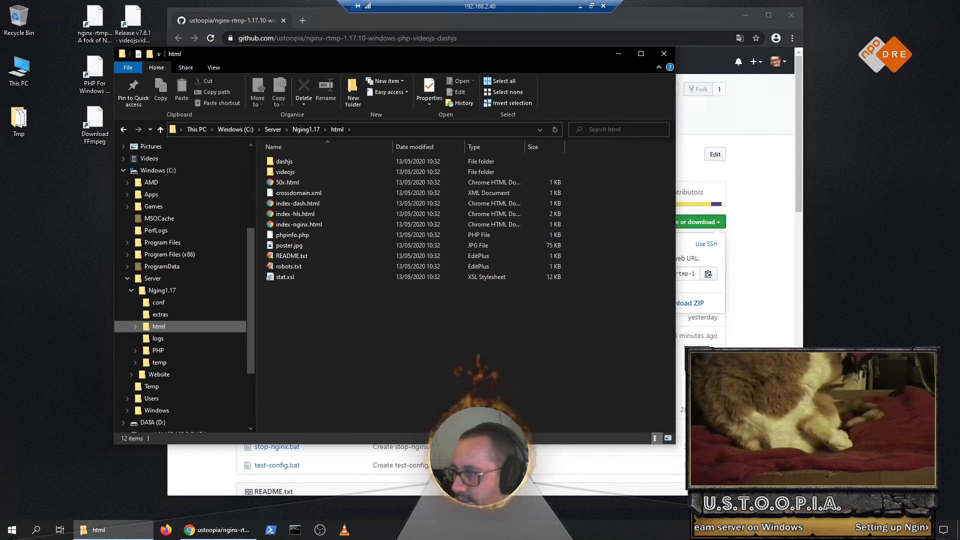
left_click(160, 314)
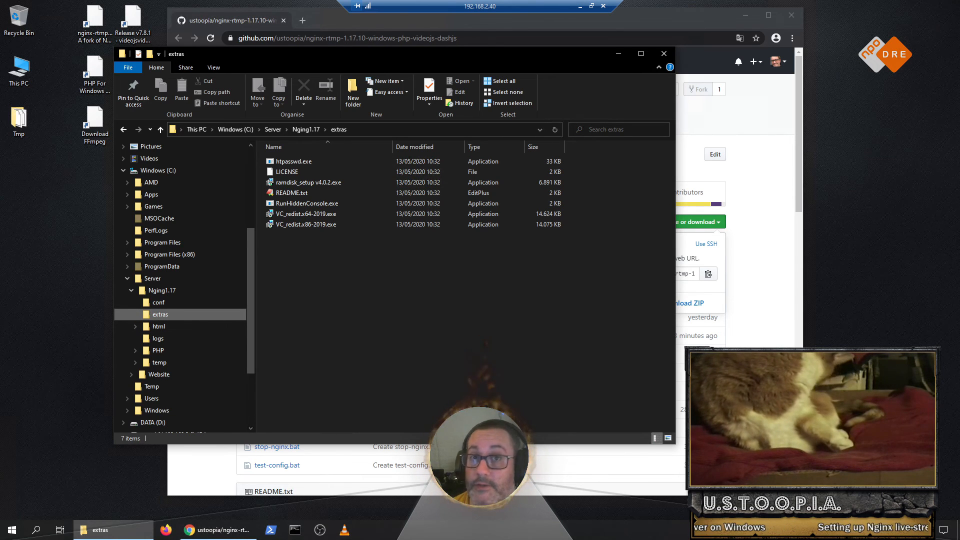
left_click(159, 303)
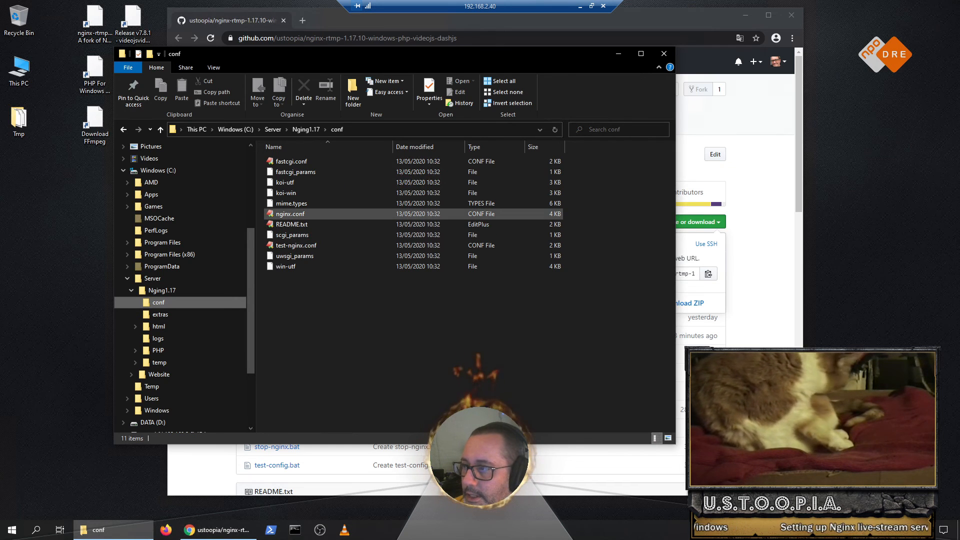
Step: Open nginx.conf from the conf folder in EditPlus and place the editor window over the folder window
left_click(291, 214)
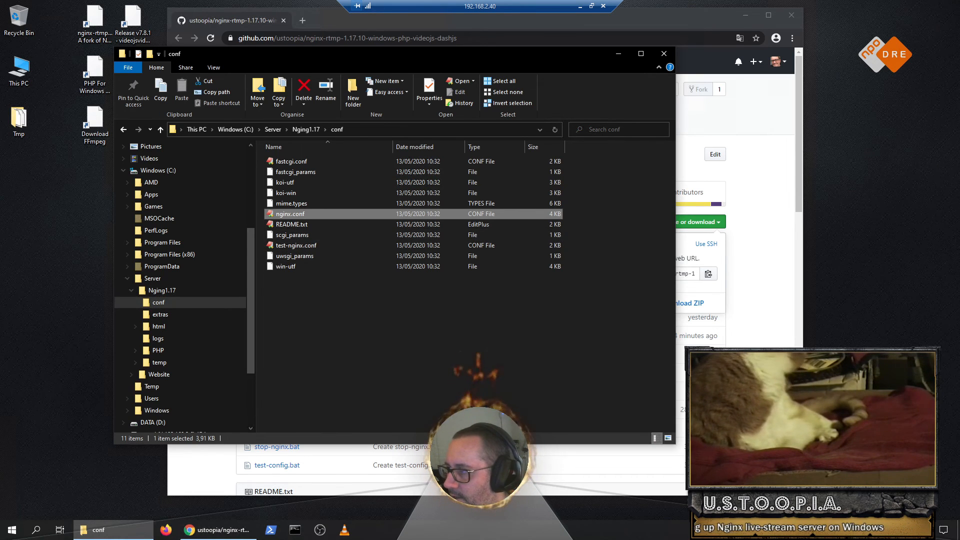
key("Return")
left_click_drag(310, 130, 371, 93)
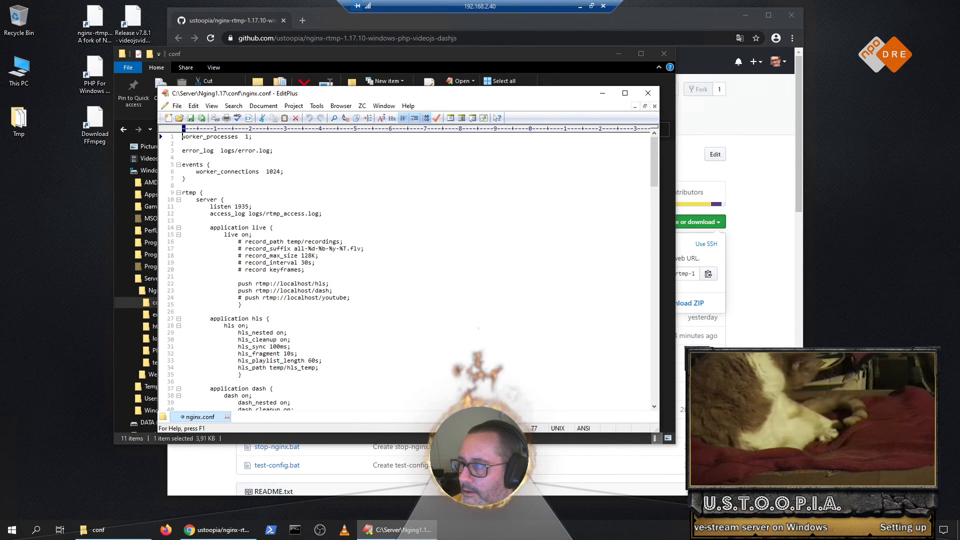
Step: Review the top of nginx.conf, covering worker_processes and the rtmp server's listen port and access log
scroll(405, 270, "down", 12)
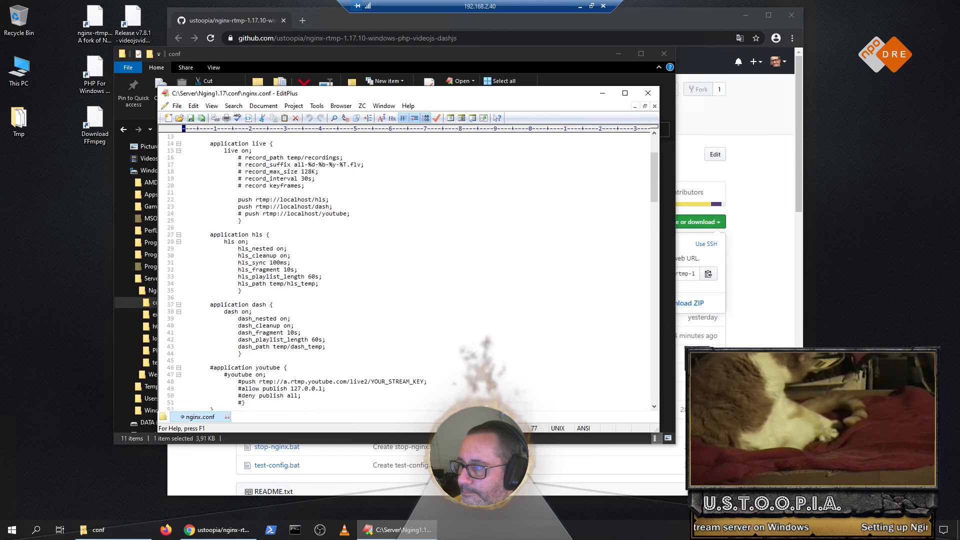
scroll(405, 270, "down", 8)
scroll(405, 270, "up", 20)
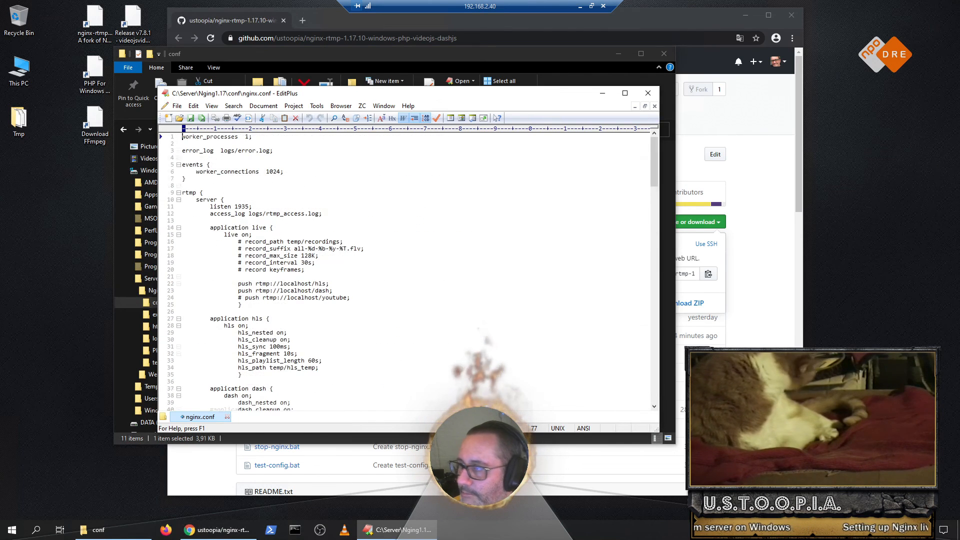
key("End")
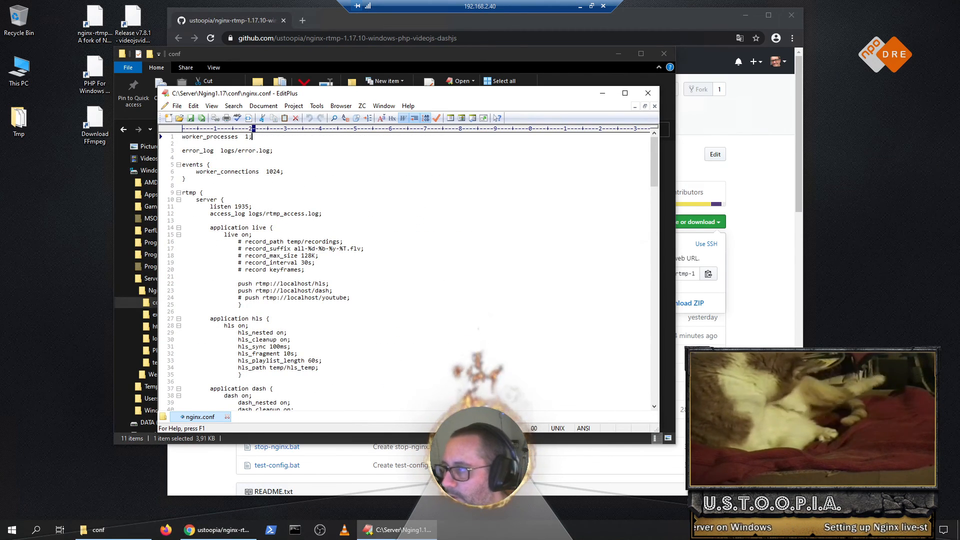
key("shift+Home")
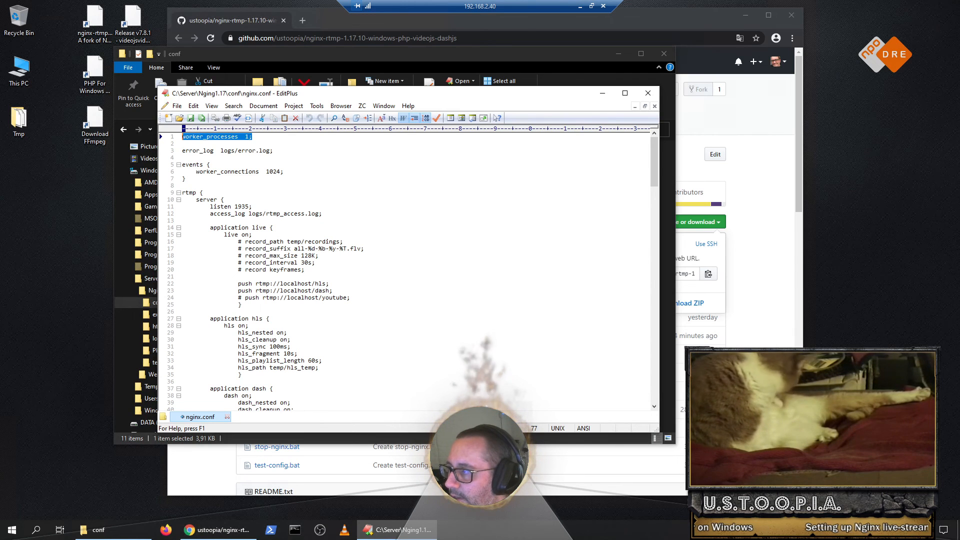
left_click(183, 193)
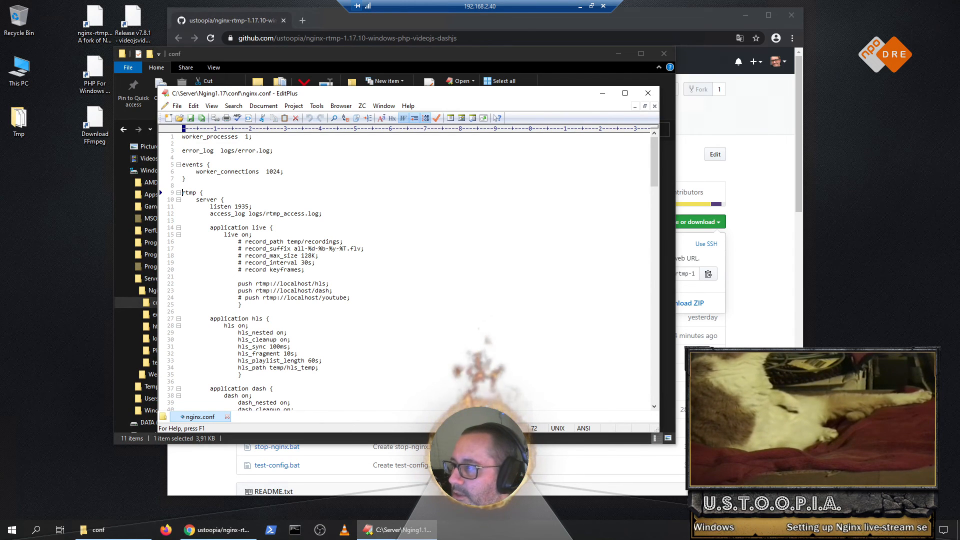
double_click(242, 207)
left_click_drag(320, 213, 269, 214)
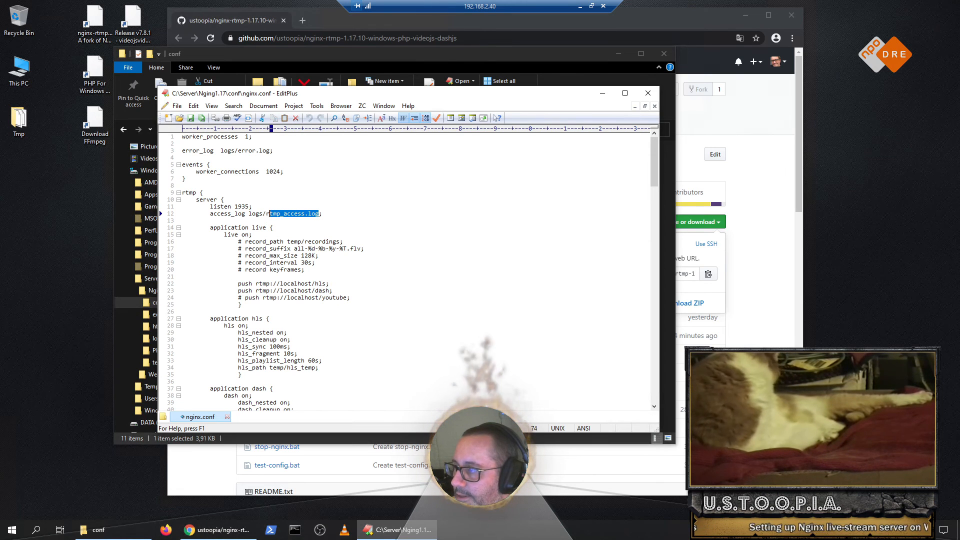
Step: Examine the live application block in nginx.conf, including its hls, dash and commented youtube push lines
left_click_drag(273, 228, 182, 276)
left_click(182, 277)
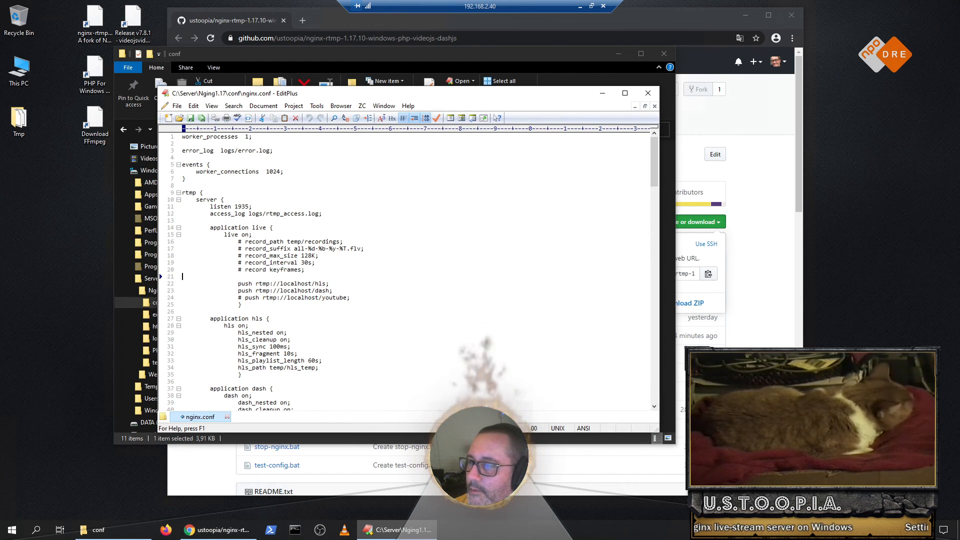
double_click(259, 227)
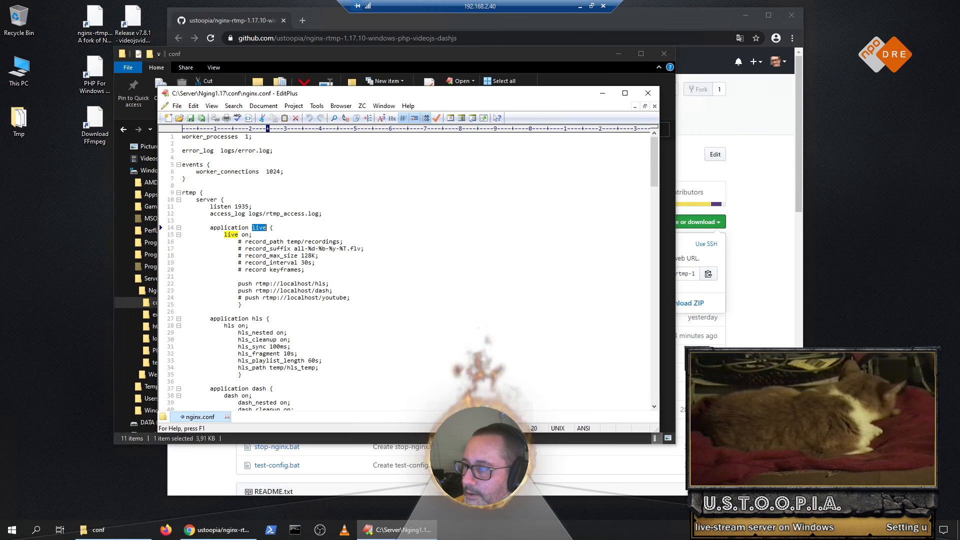
double_click(245, 290)
left_click_drag(253, 284, 330, 284)
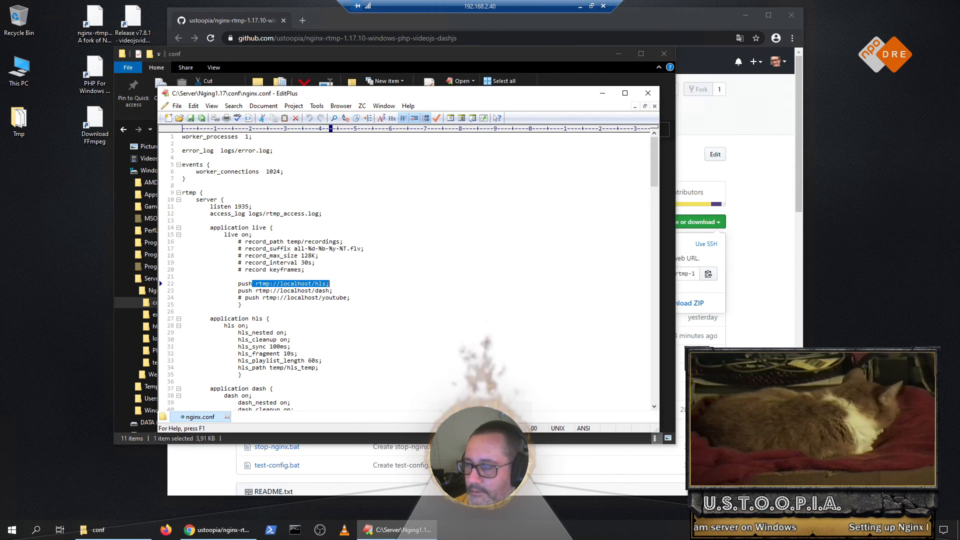
left_click_drag(259, 291, 332, 291)
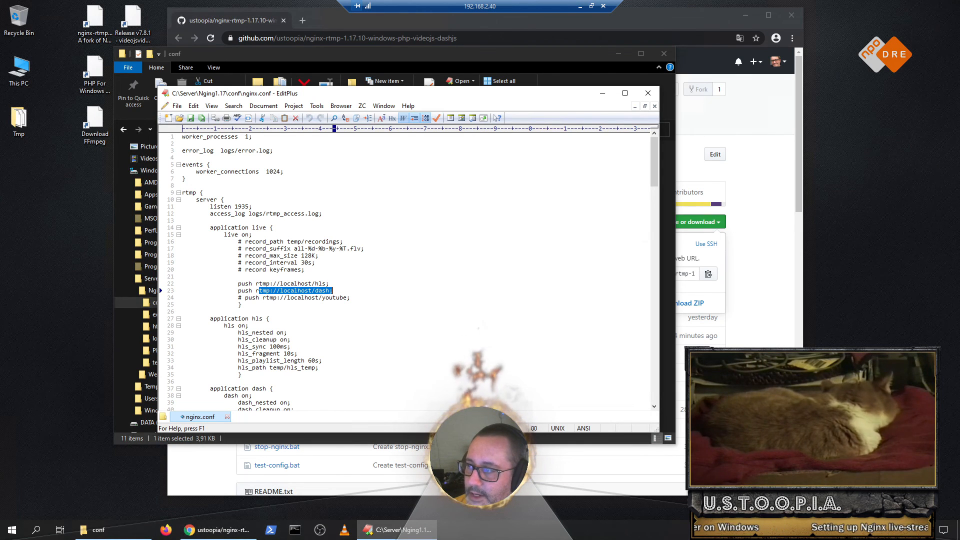
left_click_drag(238, 297, 351, 298)
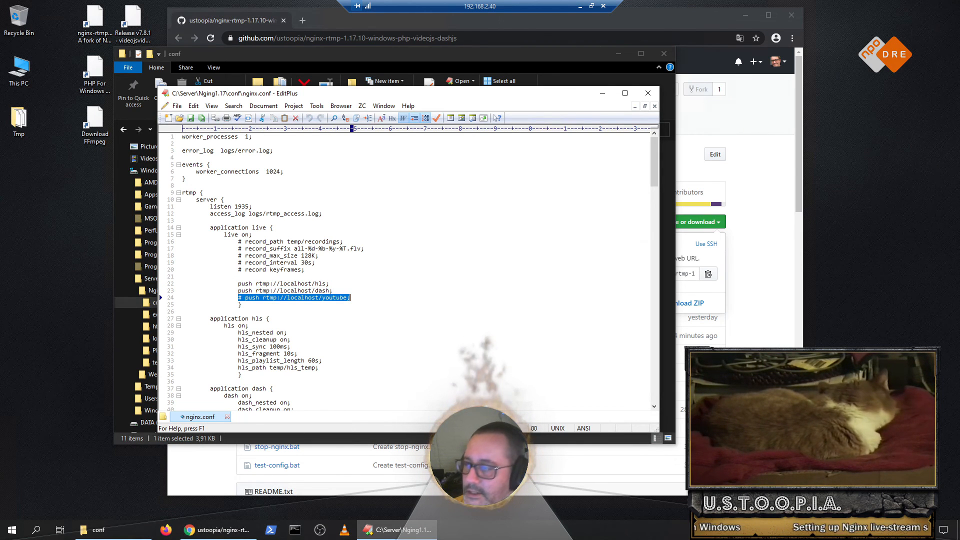
Step: Compare the hls push line with the hls application block, then review the dash application block down to its dash_path
scroll(404, 272, "down", 8)
scroll(404, 271, "up", 4)
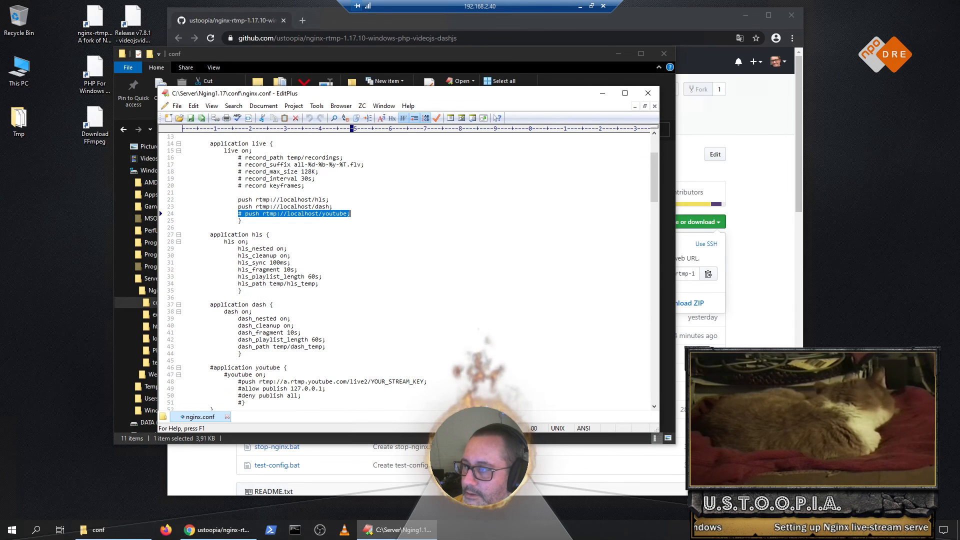
left_click_drag(269, 200, 330, 199)
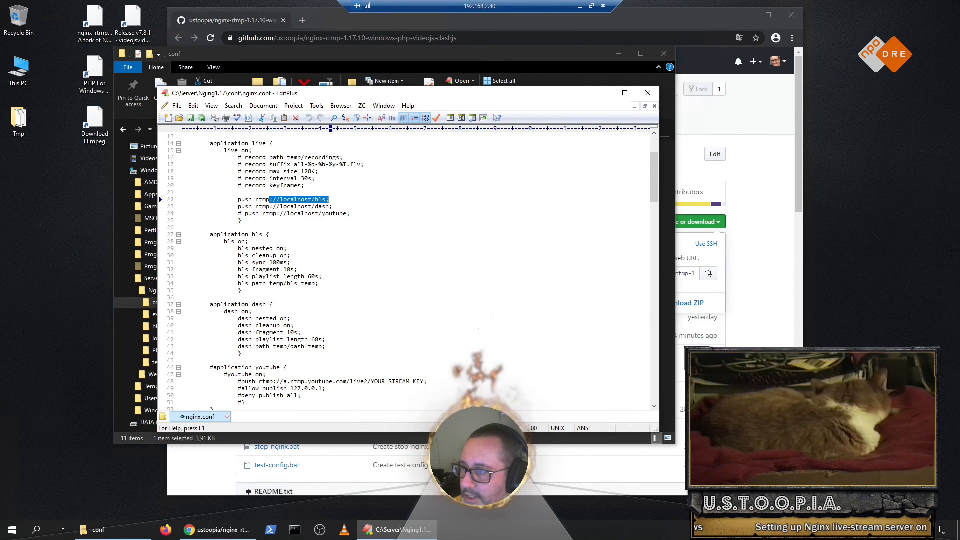
left_click_drag(210, 235, 318, 283)
left_click(318, 284)
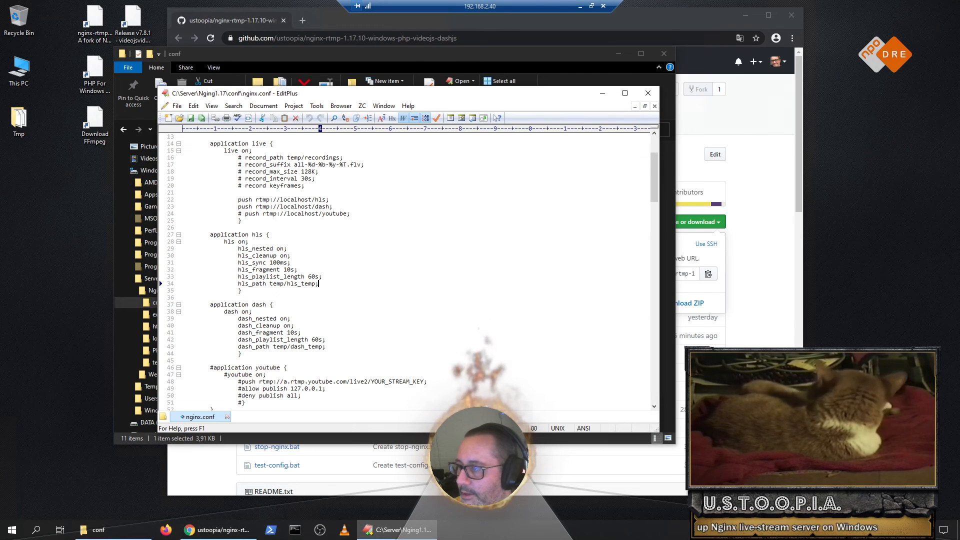
left_click(325, 347)
scroll(325, 346, "down", 6)
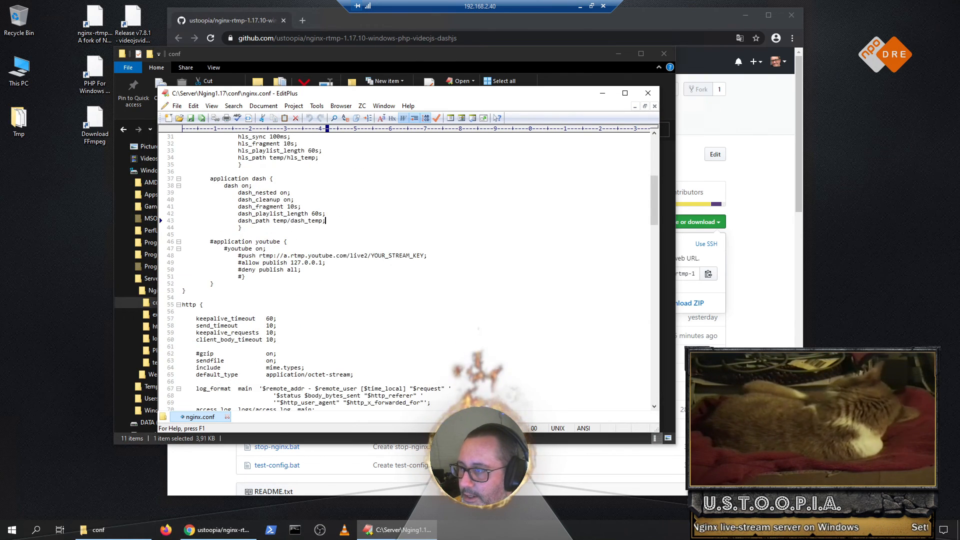
Step: Examine the commented youtube application block, including the push URL and its stream key placeholder
left_click_drag(246, 276, 183, 241)
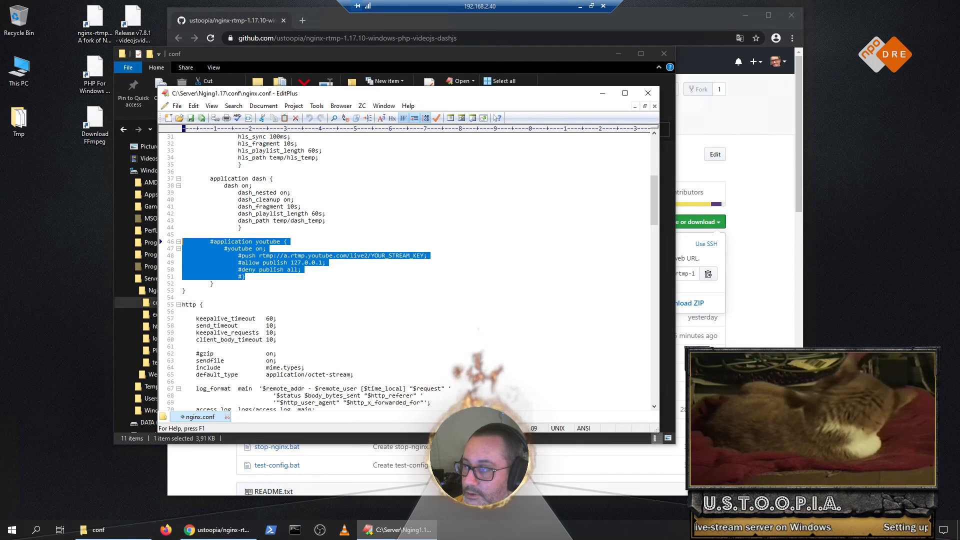
left_click(227, 241)
left_click_drag(422, 255, 368, 256)
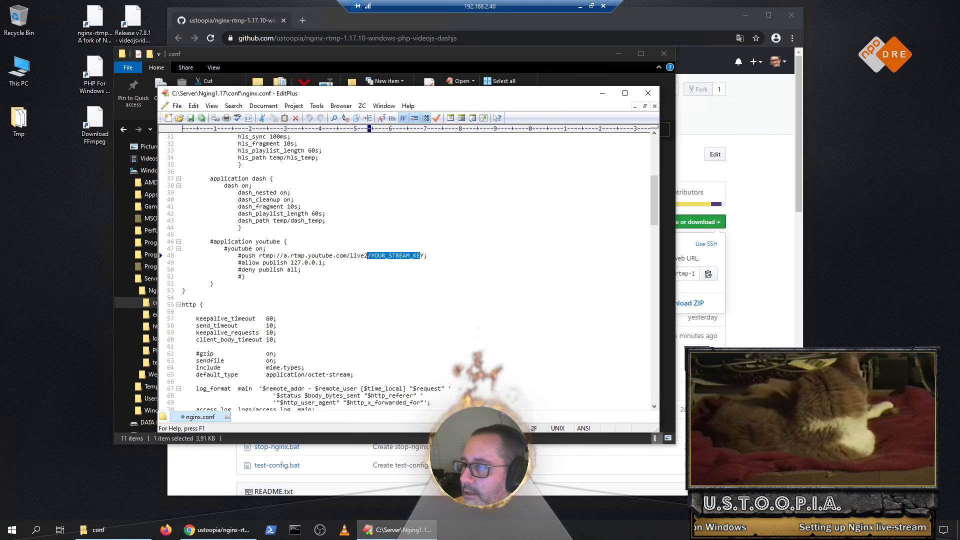
left_click_drag(280, 256, 288, 256)
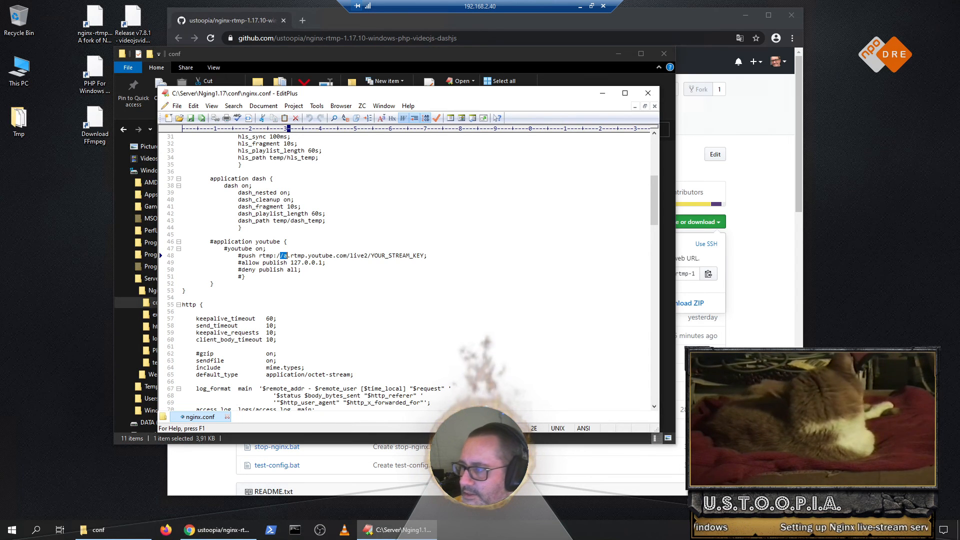
Step: Review the http block of nginx.conf, checking its extent and its server's listen ports and server_name
scroll(405, 270, "down", 6)
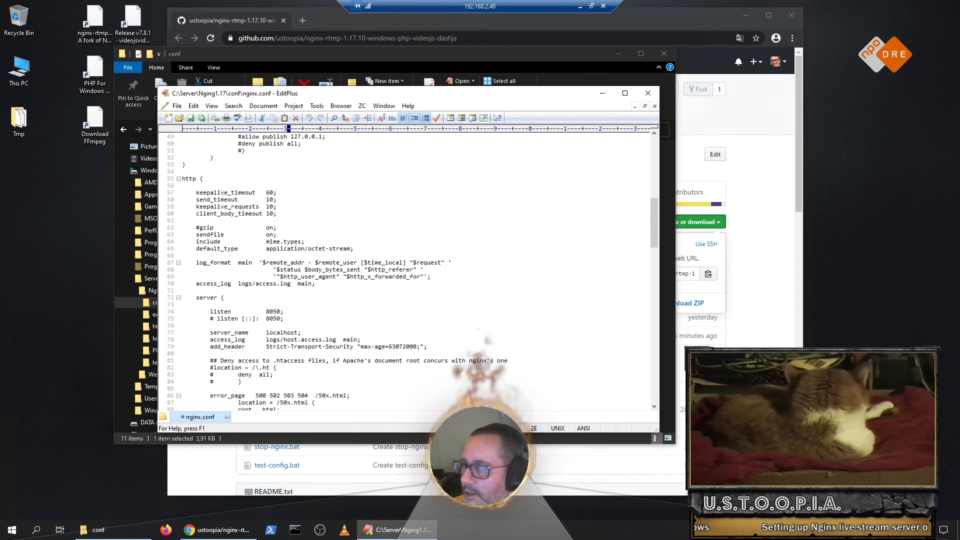
left_click(179, 179)
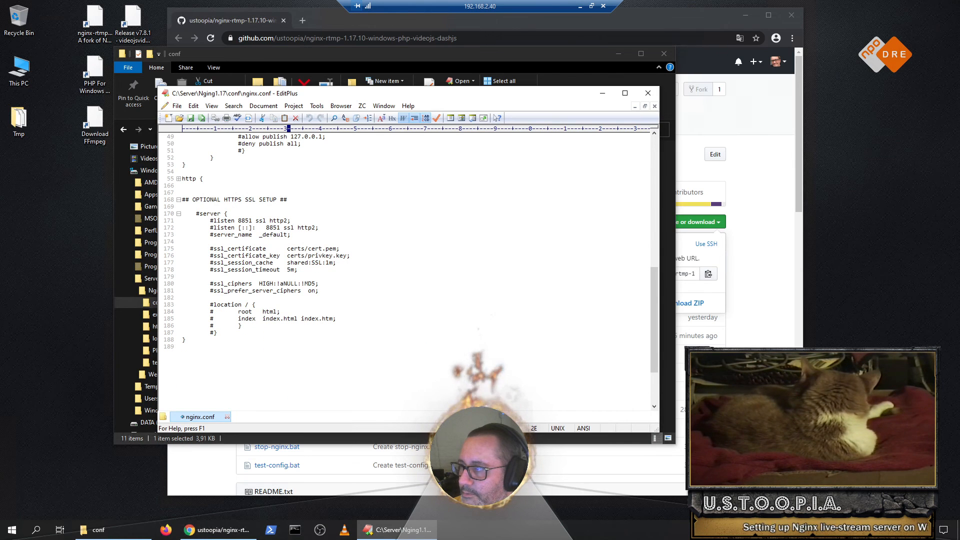
left_click(179, 179)
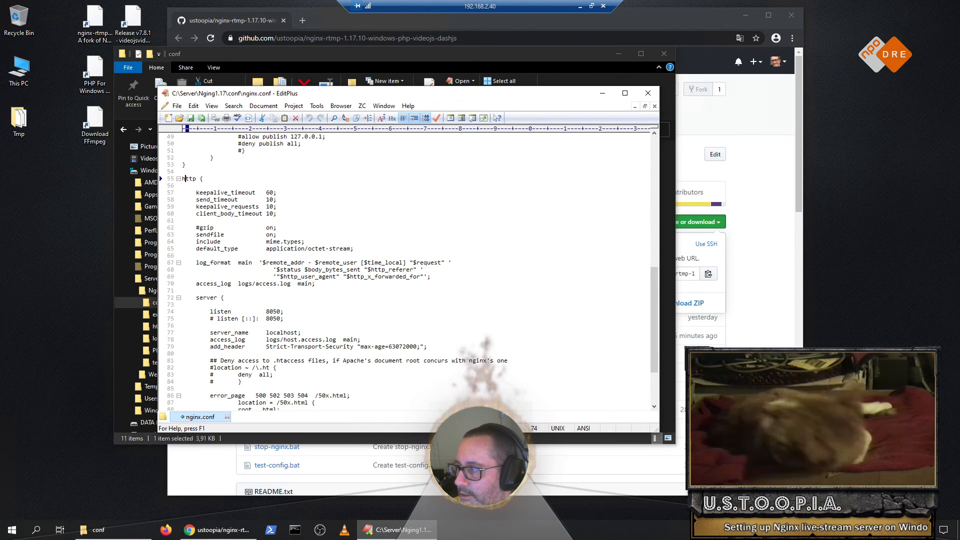
scroll(405, 270, "down", 6)
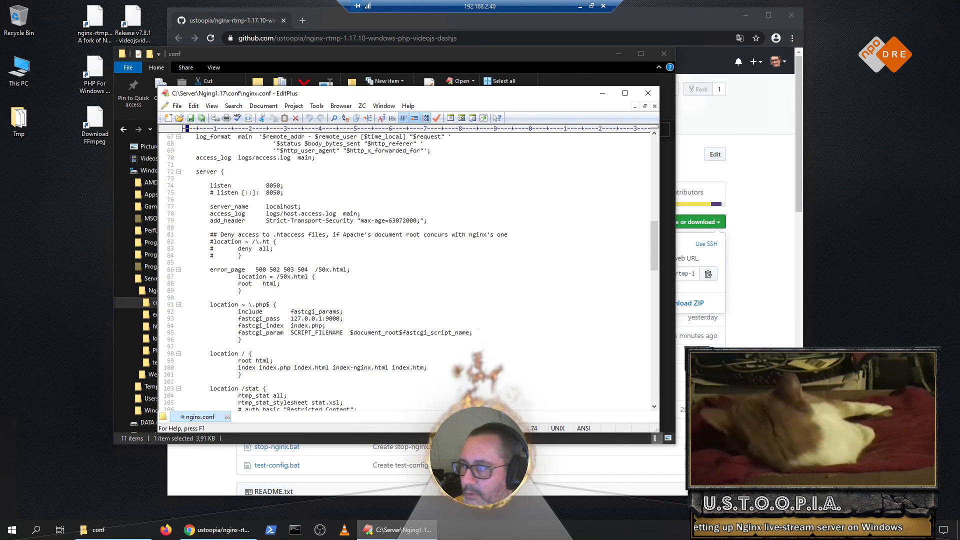
left_click(267, 186)
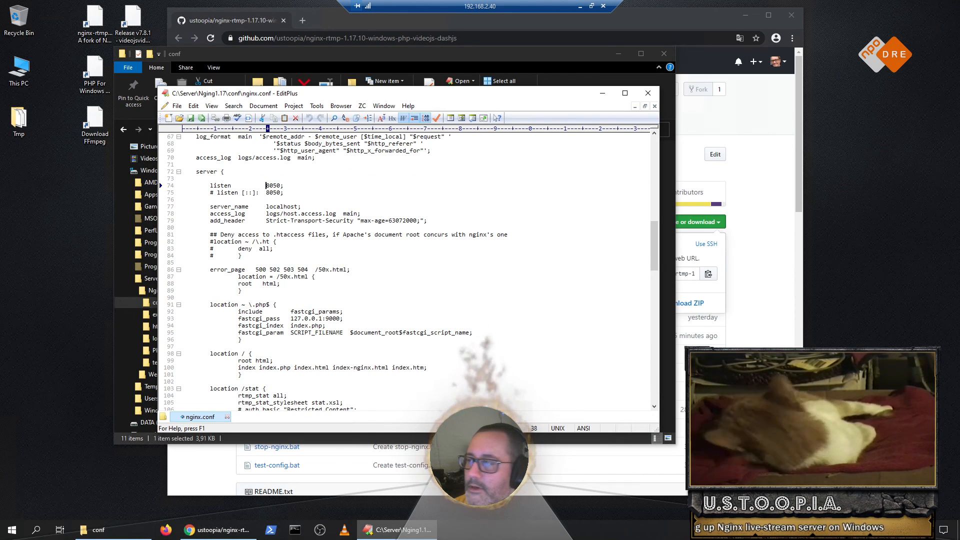
double_click(268, 185)
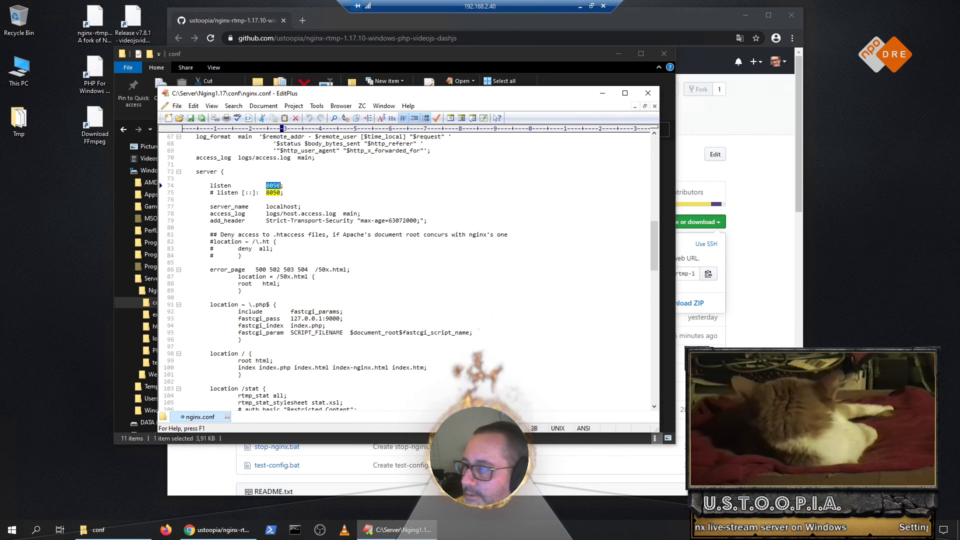
double_click(270, 192)
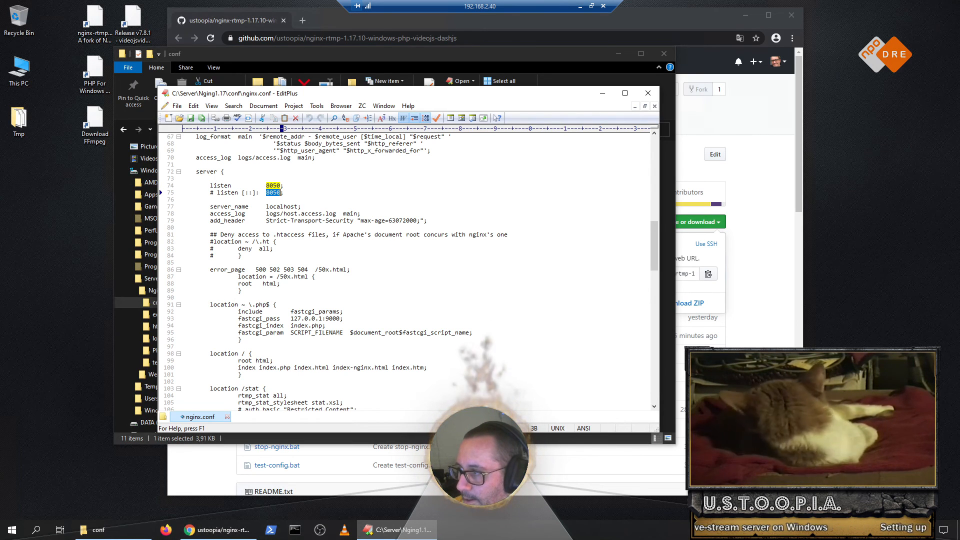
double_click(278, 206)
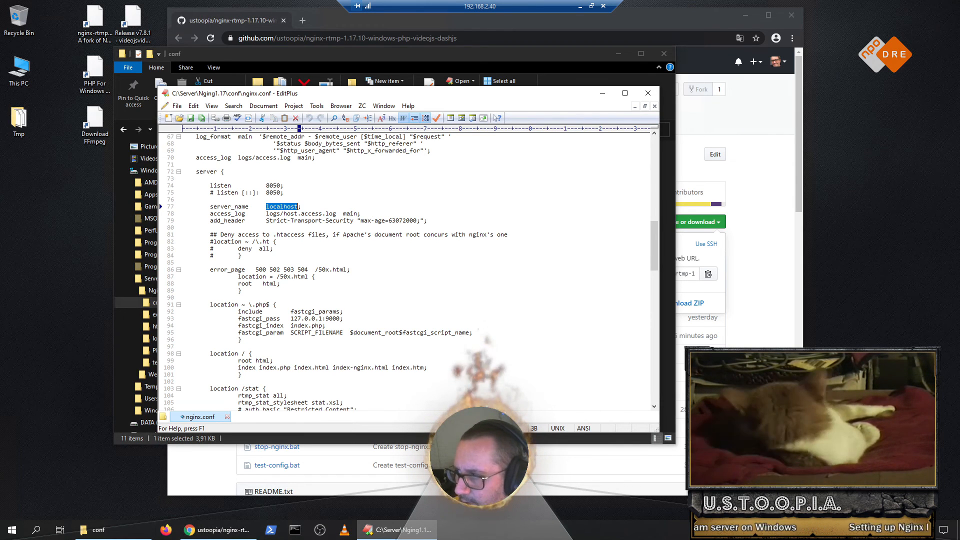
Step: Examine the PHP location block in nginx.conf, including its fastcgi_pass address and fastcgi_index
scroll(405, 270, "down", 4)
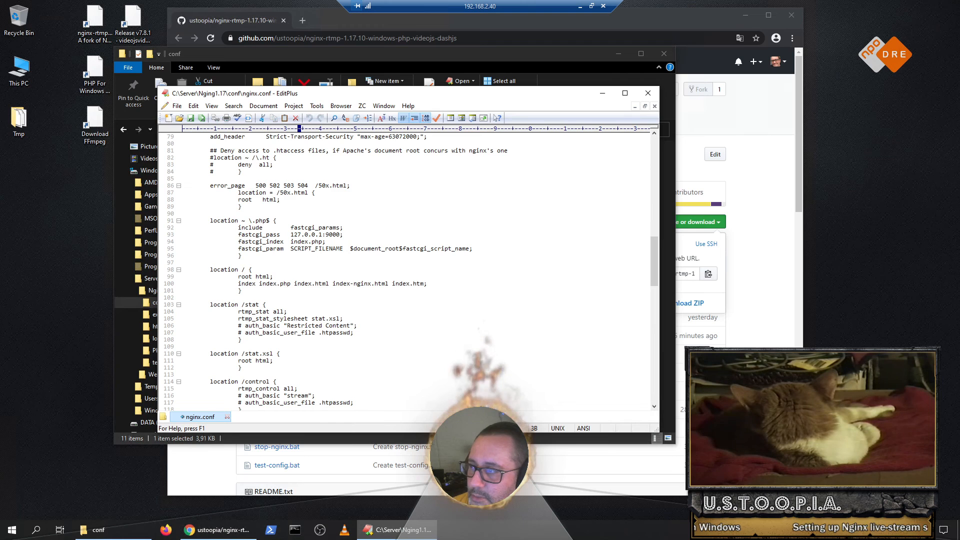
left_click(206, 221)
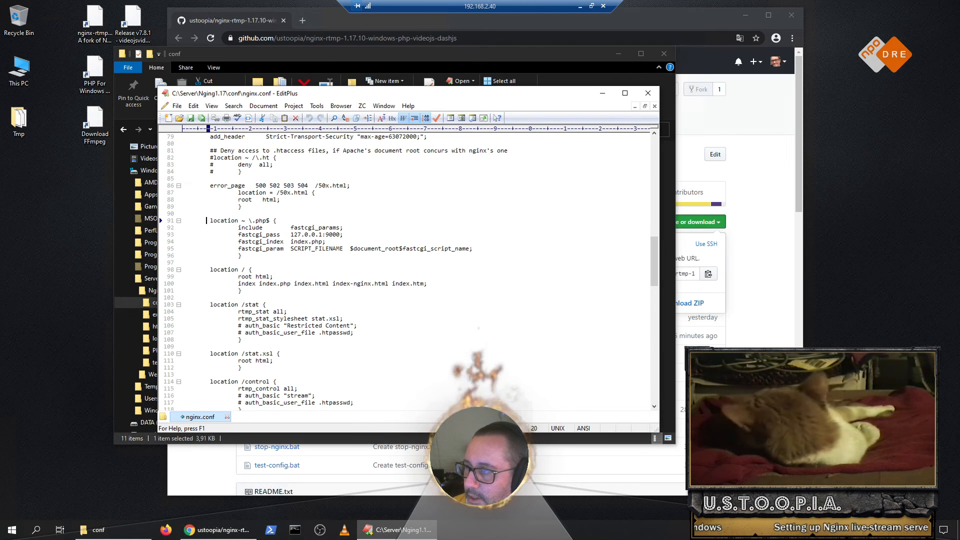
left_click_drag(206, 220, 182, 263)
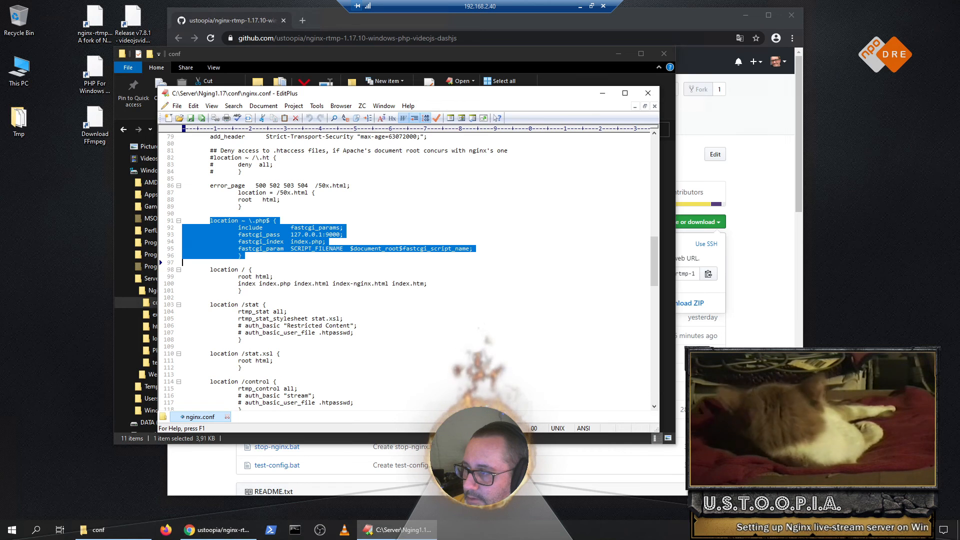
left_click(291, 234)
left_click_drag(290, 234, 344, 235)
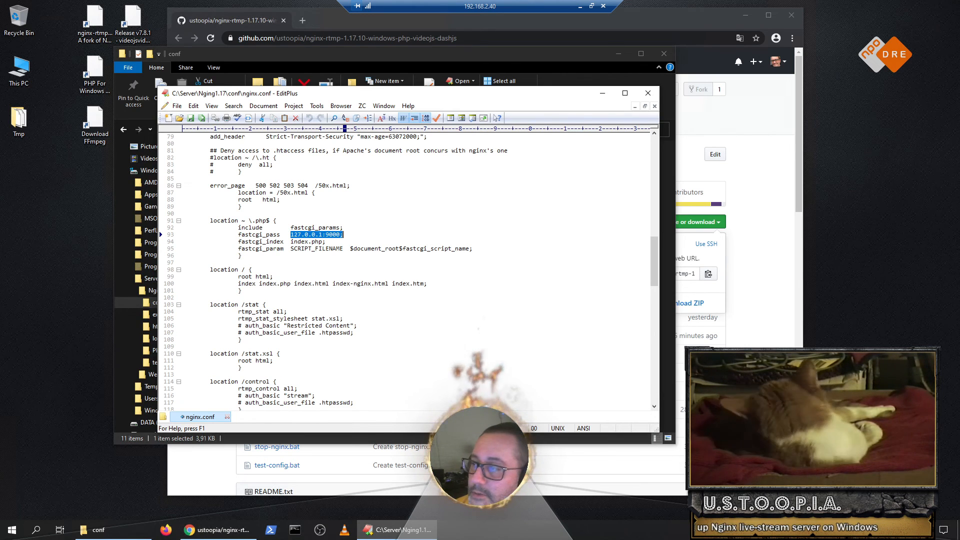
left_click(327, 242)
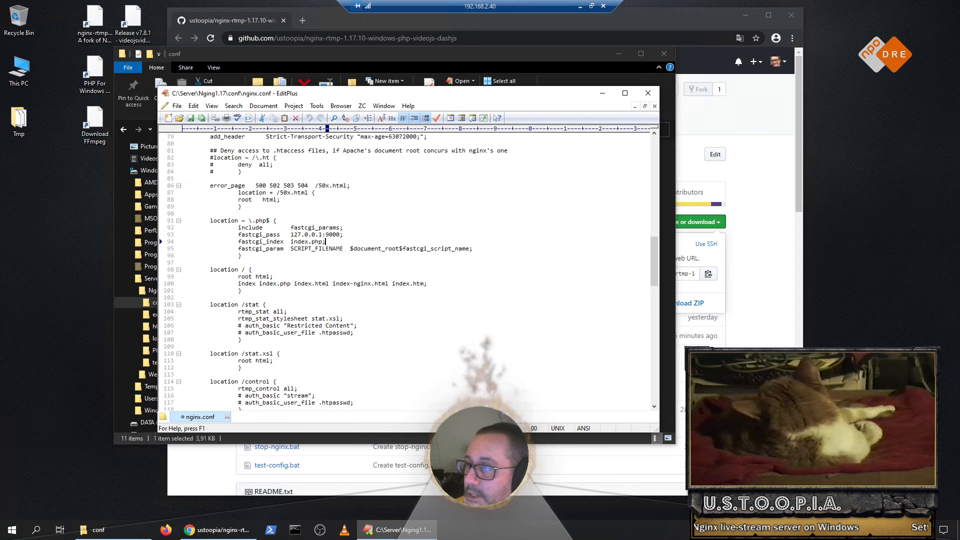
Step: Move the EditPlus window aside and show the Nging1.17 folder in File Explorer
left_click_drag(380, 86, 574, 125)
left_click(420, 54)
left_click(306, 129)
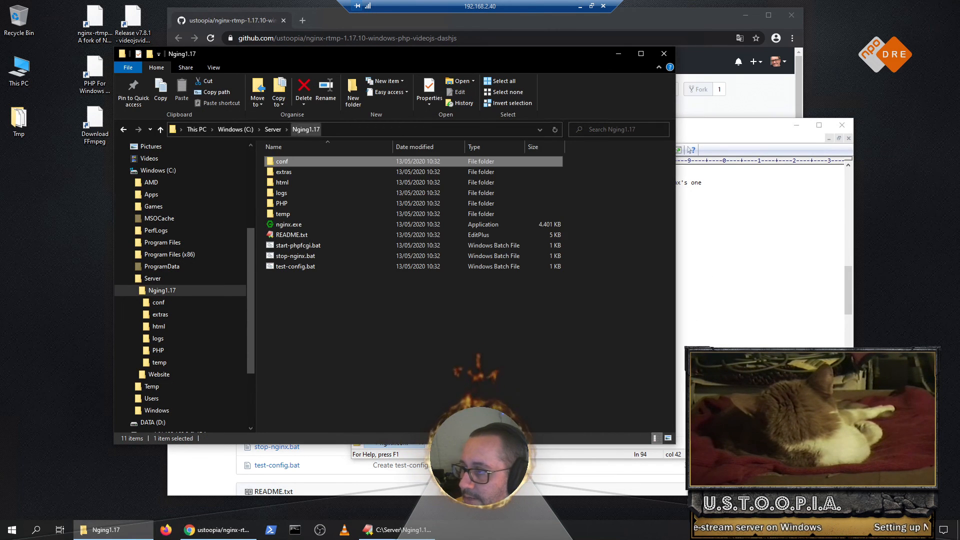
Step: Open start-phpfcgi.bat for editing in Notepad and place the cursor in the php-cgi.exe path
left_click(298, 246)
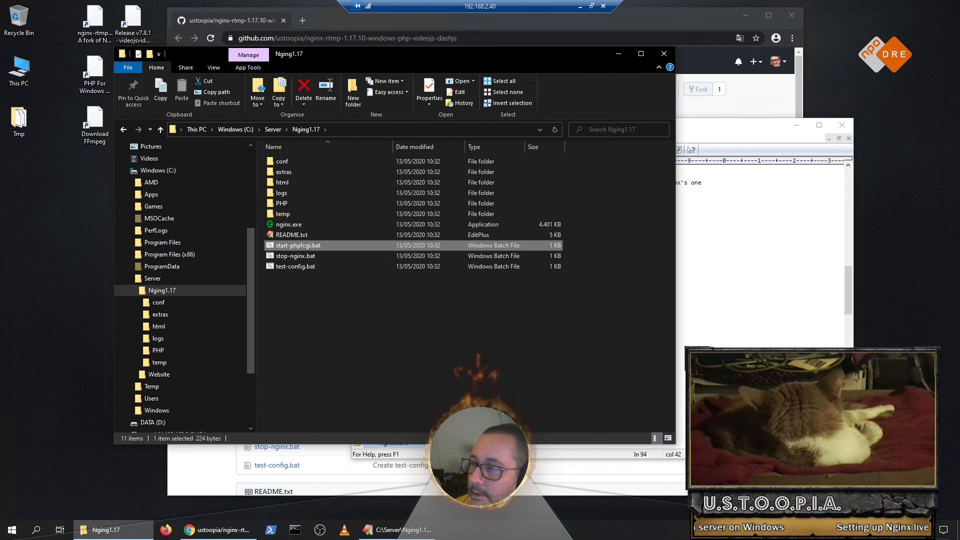
right_click(323, 246)
left_click(179, 265)
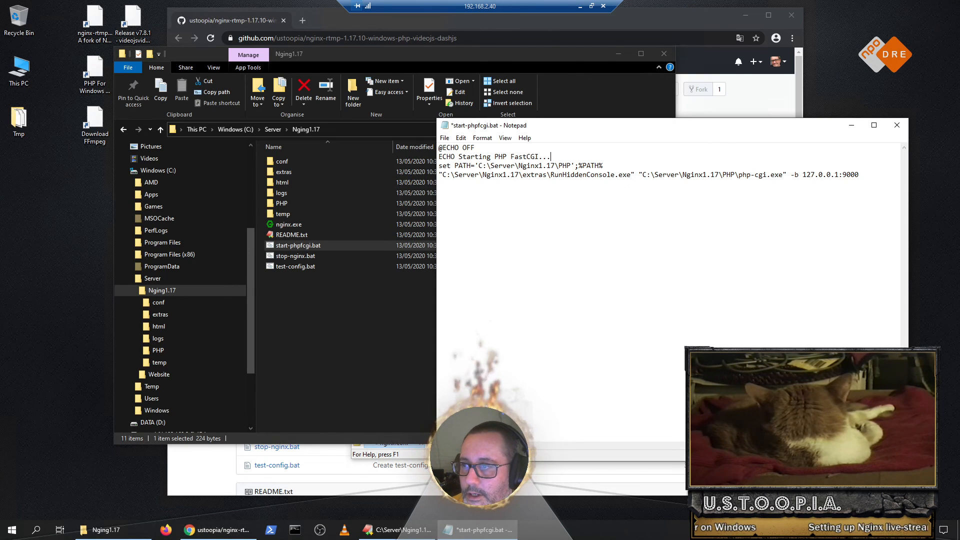
left_click(646, 175)
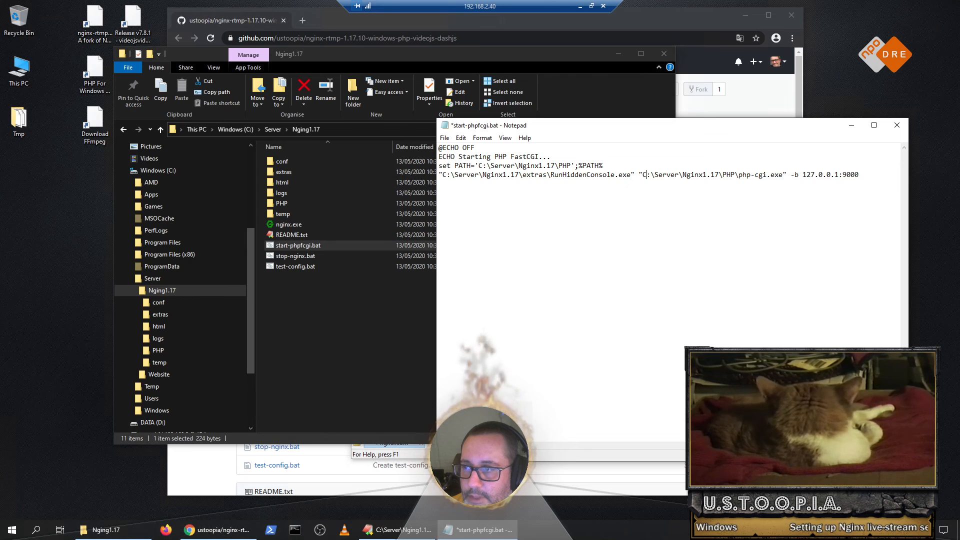
Step: Check the RunHiddenConsole.exe and php-cgi.exe paths in start-phpfcgi.bat, save the file and close it
left_click_drag(859, 174, 800, 174)
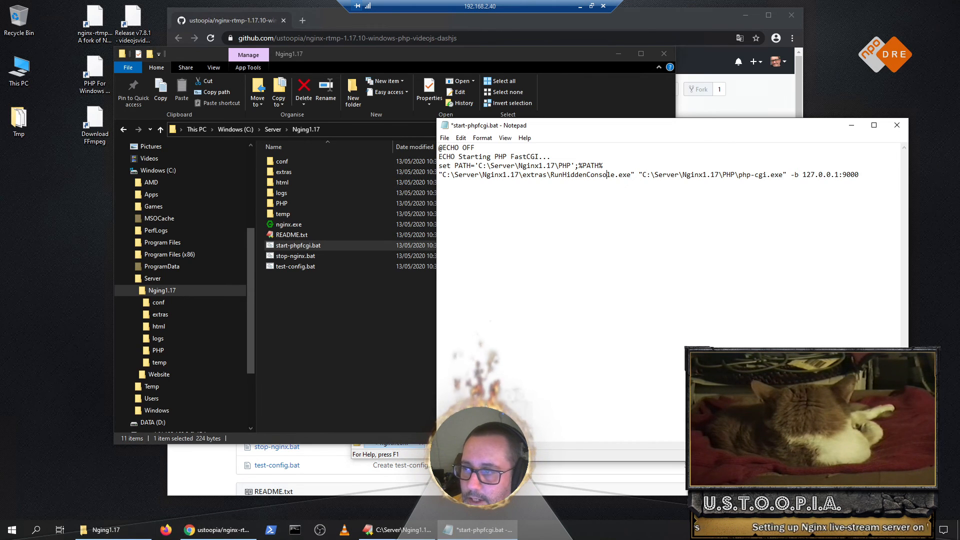
left_click_drag(547, 174, 638, 174)
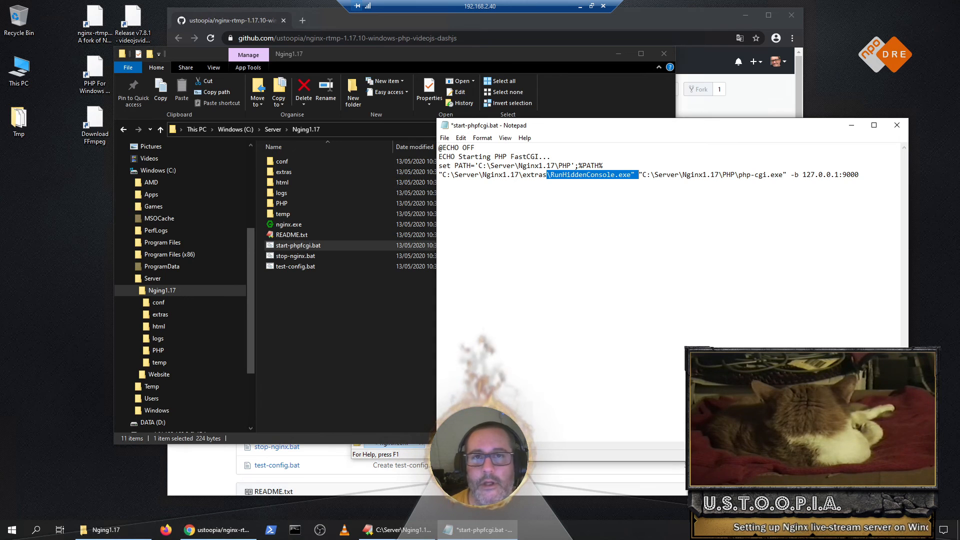
left_click_drag(643, 175, 786, 175)
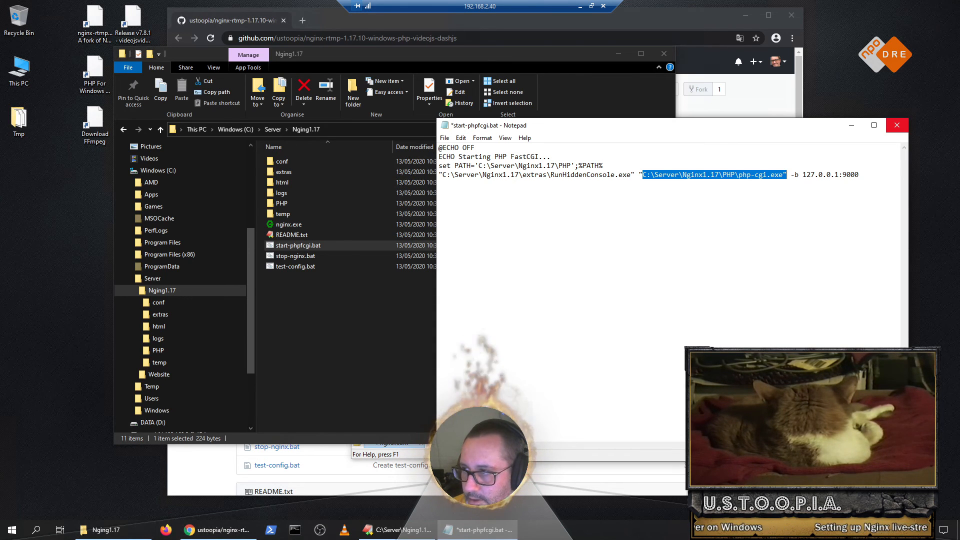
left_click(445, 138)
left_click(453, 183)
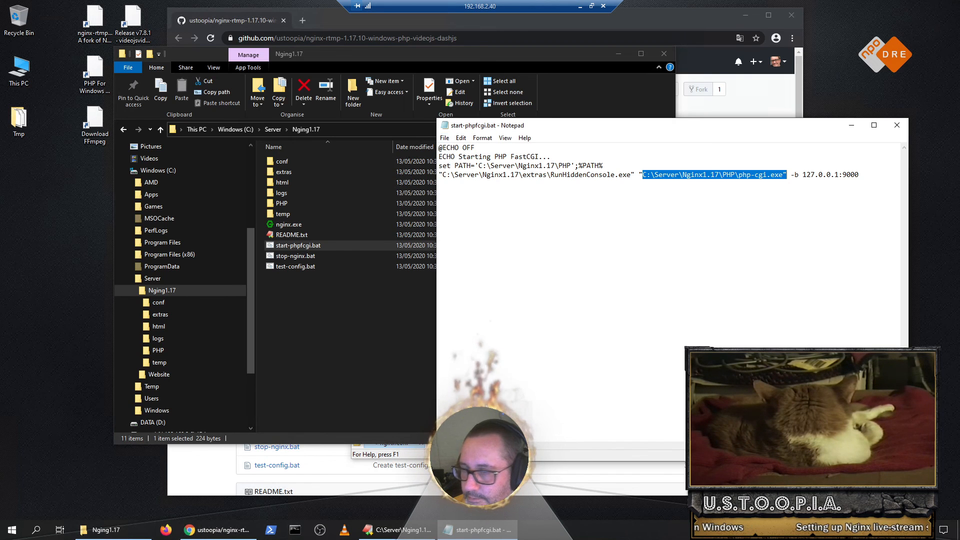
left_click(897, 125)
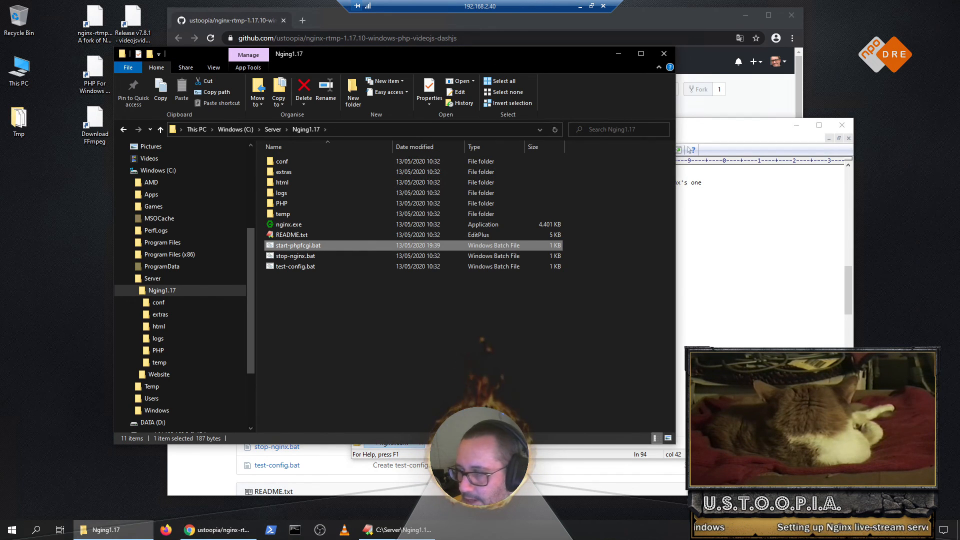
Step: Select nginx.exe in the Nging1.17 folder and bring up Task Manager's process list briefly before minimizing it
left_click(295, 256)
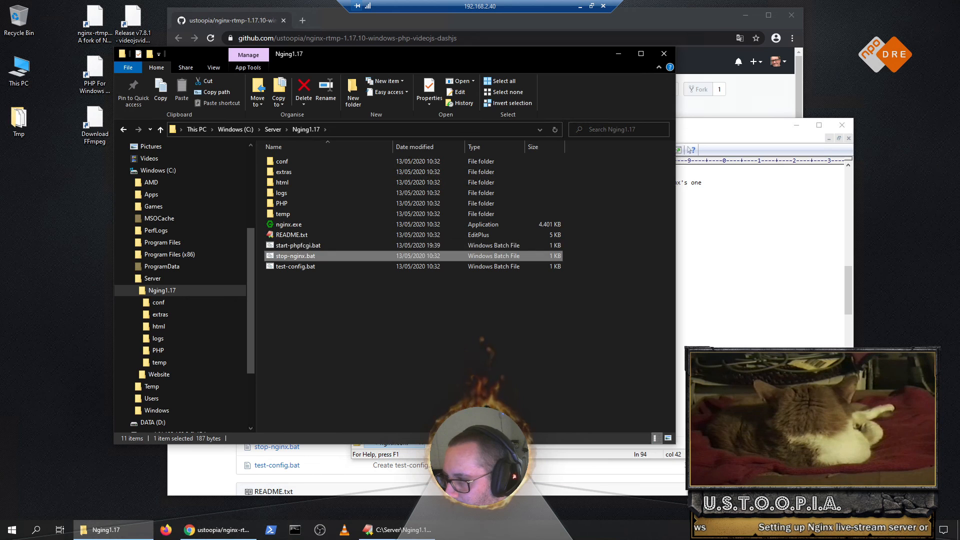
left_click(289, 224)
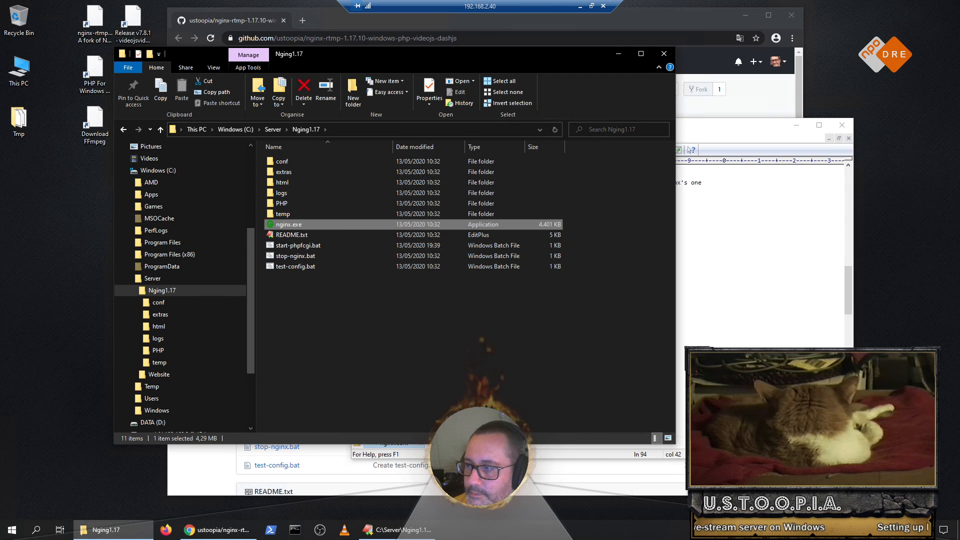
right_click(494, 530)
left_click(585, 487)
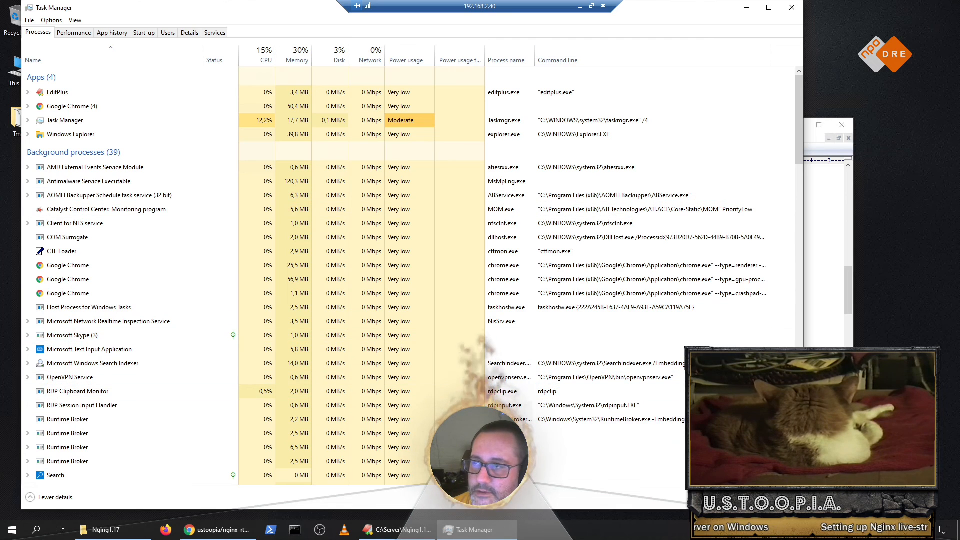
left_click(747, 8)
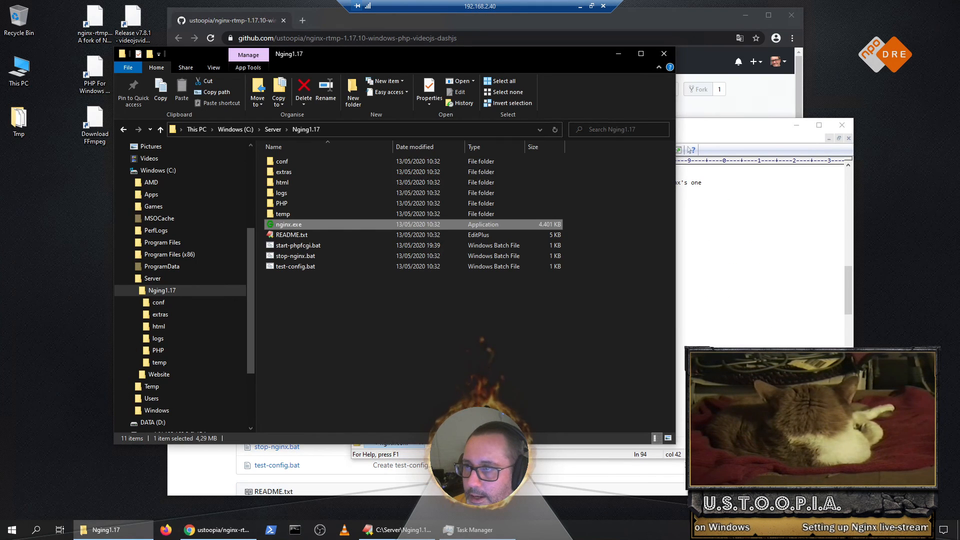
Step: Open stop-nginx.bat in Notepad, allowing the unverified file, review its stop command and close it
left_click(369, 256)
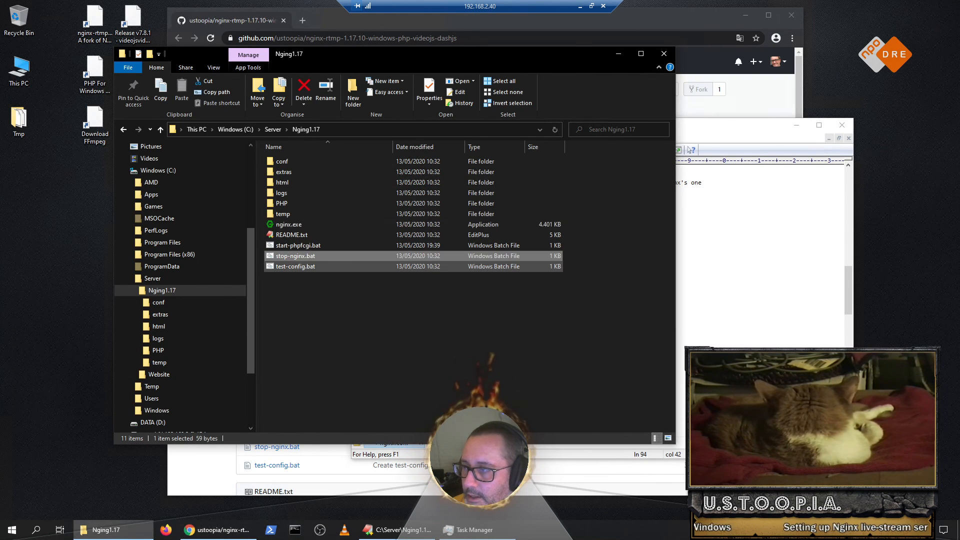
right_click(313, 256)
left_click(295, 275)
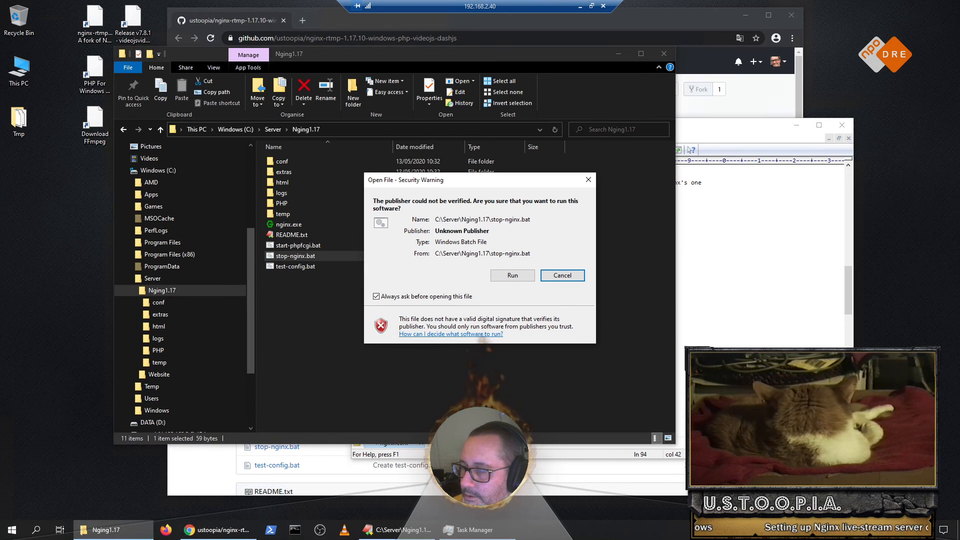
left_click(513, 275)
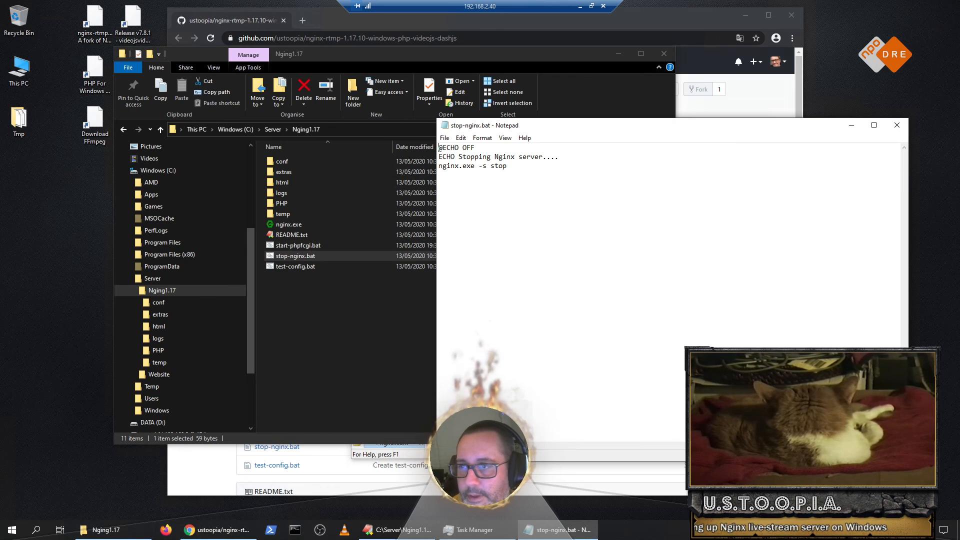
left_click(897, 125)
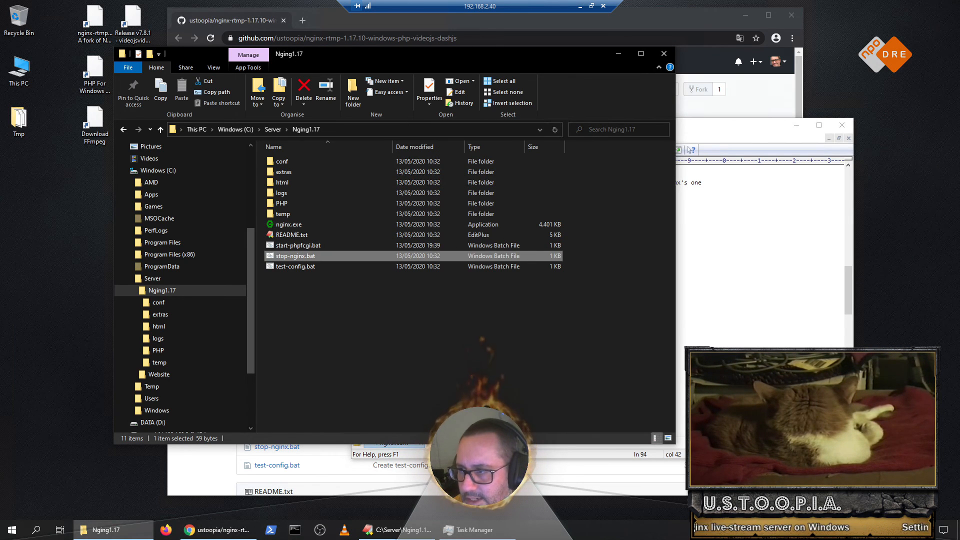
Step: Look through the running processes in Task Manager and close it
left_click(475, 530)
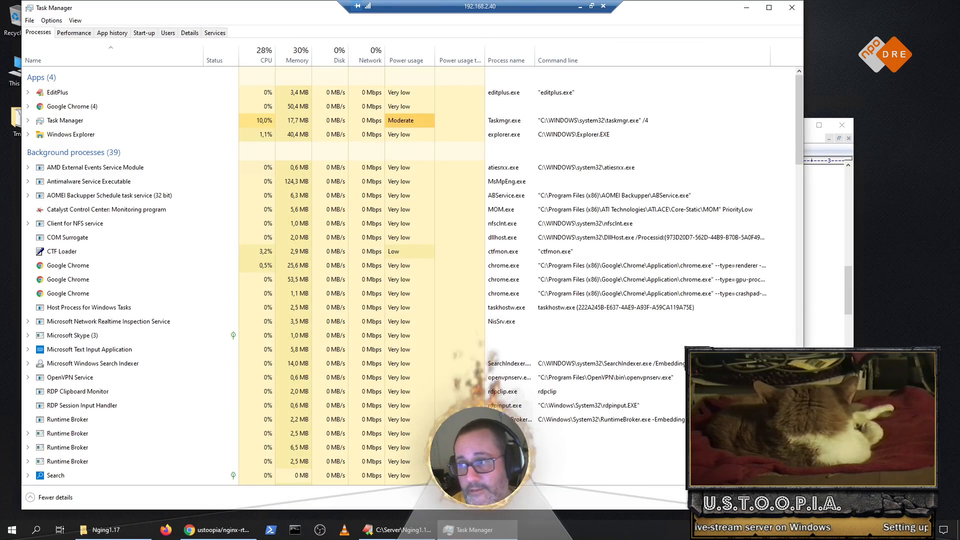
scroll(480, 340, "down", 12)
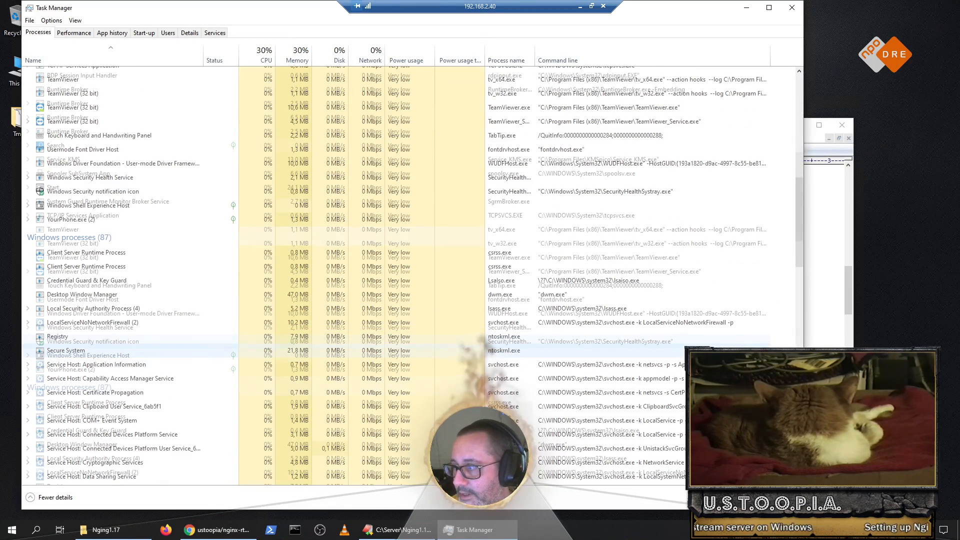
scroll(480, 340, "up", 9)
scroll(200, 343, "up", 2)
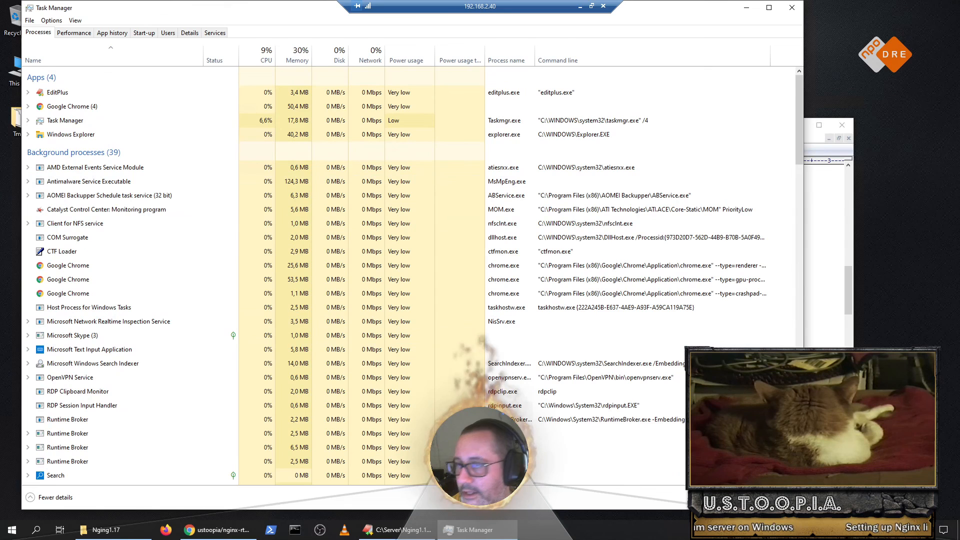
left_click(792, 7)
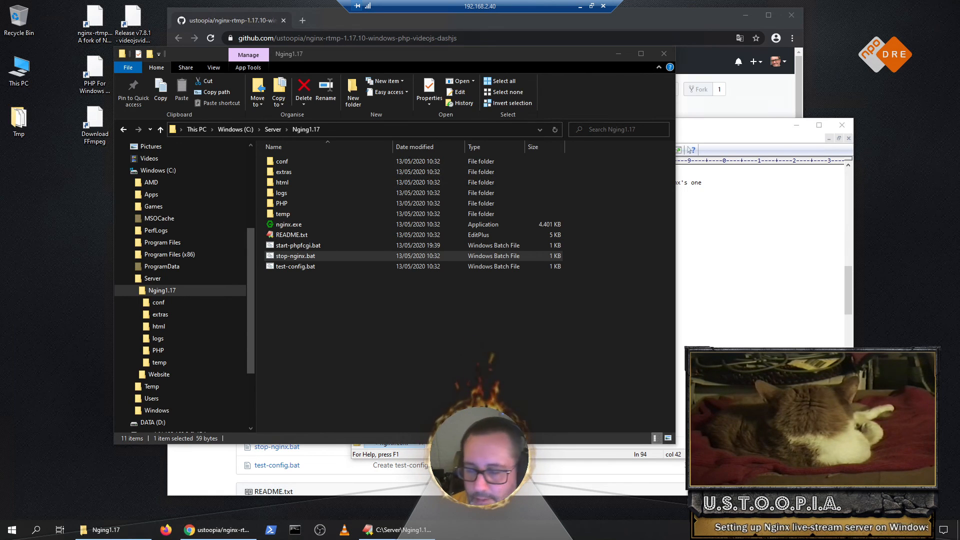
Step: Open README.txt from the PHP folder and copy its direct download link for the php-7.4.6-nts-Win32-vc15-x64.zip package
left_click(295, 266)
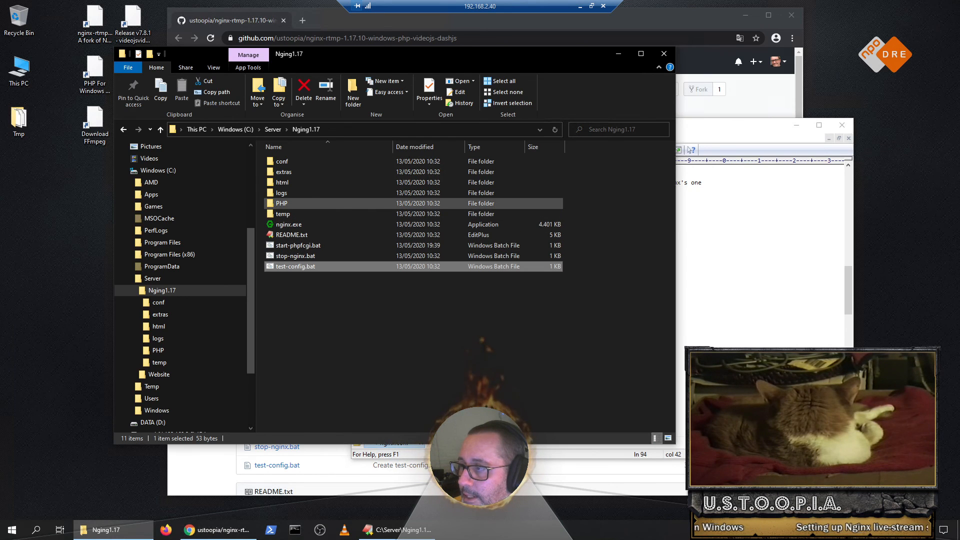
double_click(291, 203)
left_click(291, 192)
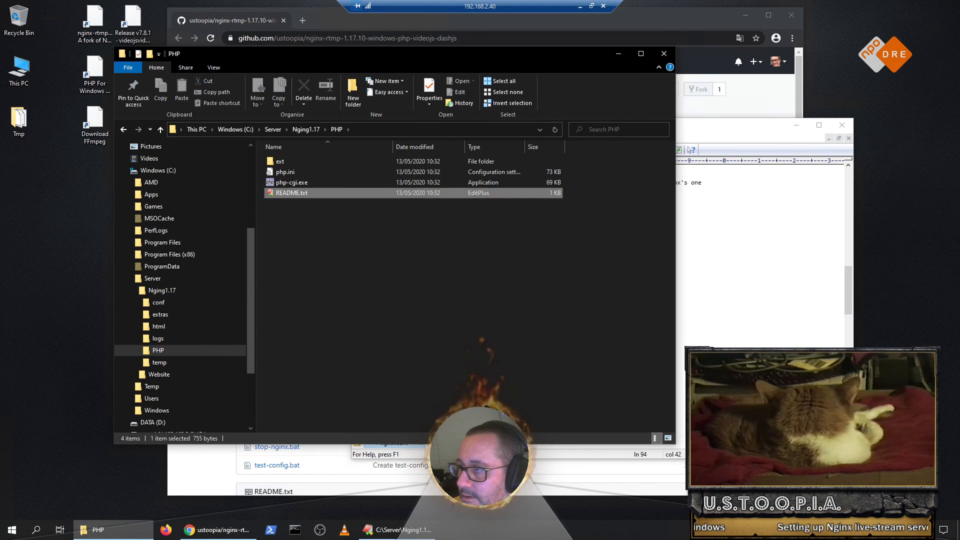
double_click(292, 193)
left_click_drag(636, 232, 373, 231)
key("ctrl+c")
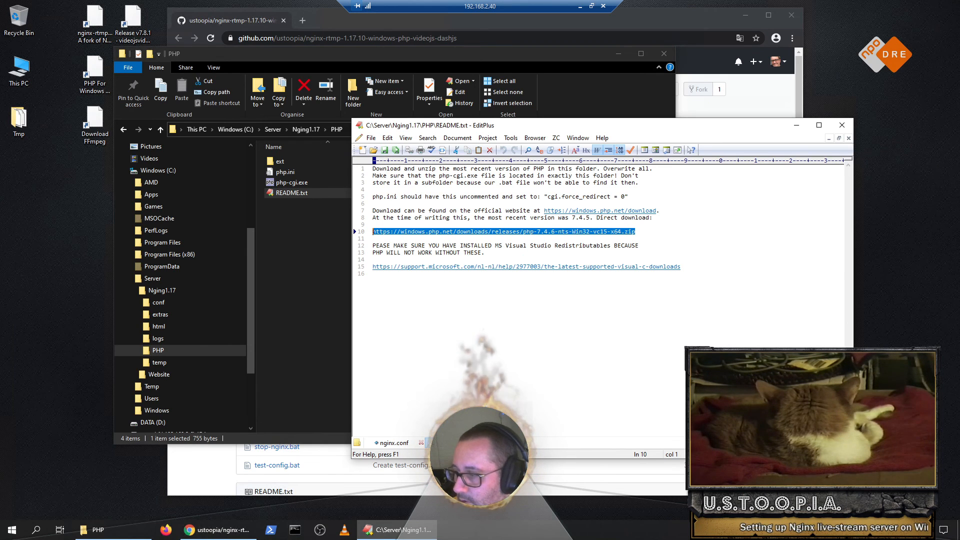
Step: Switch to Chrome, download the PHP zip from the copied link in a new tab and open the downloaded archive
left_click(218, 530)
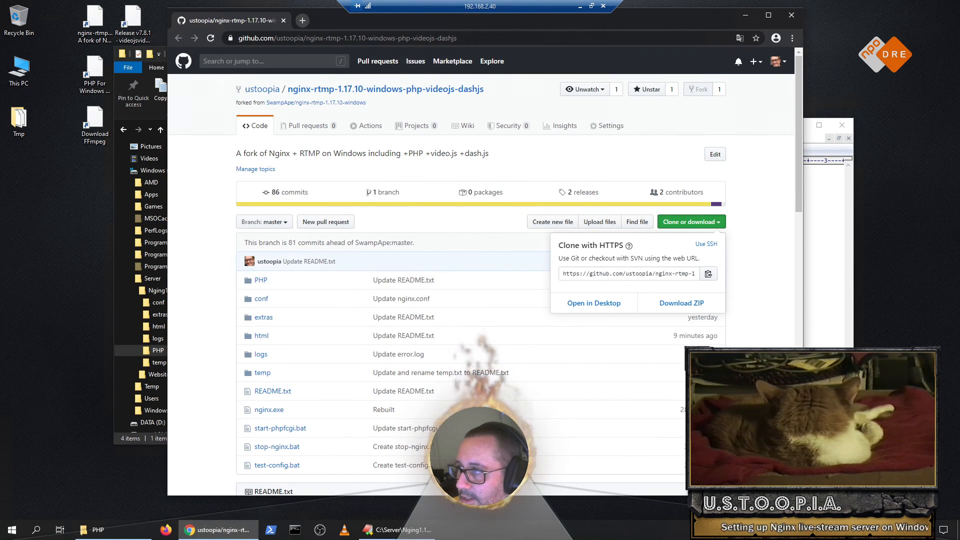
key("ctrl+t")
key("ctrl+v")
key("Return")
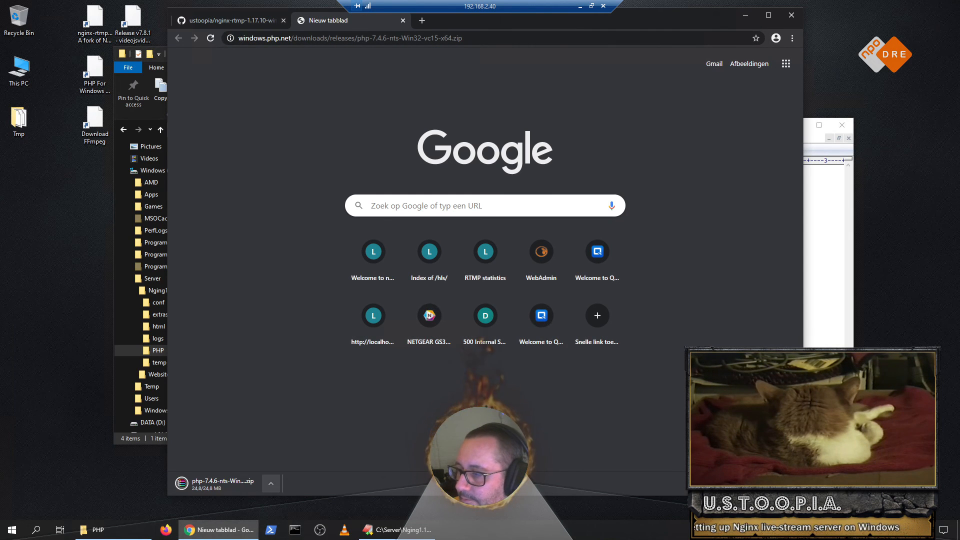
left_click(271, 483)
left_click(311, 408)
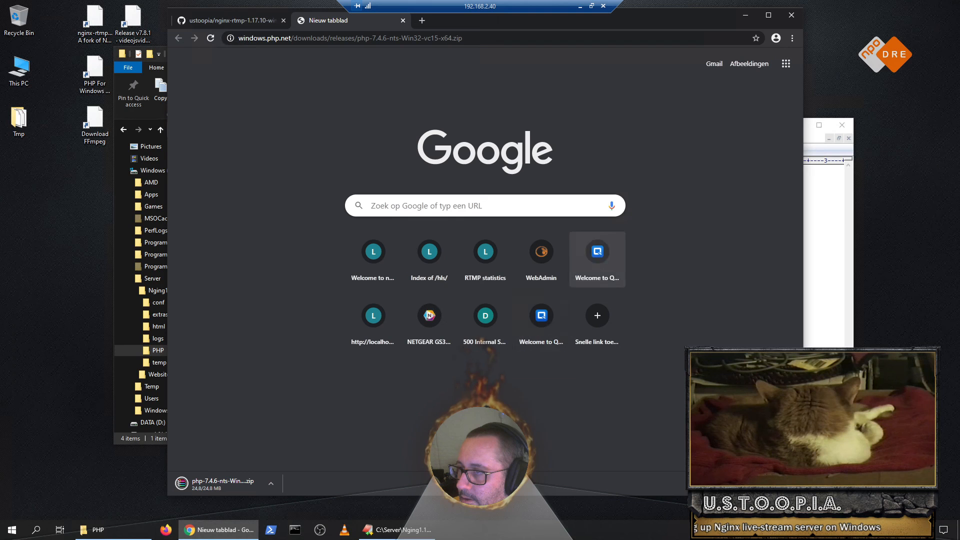
Step: Close the extra browser tab, minimize Chrome and close the EditPlus window
left_click(403, 20)
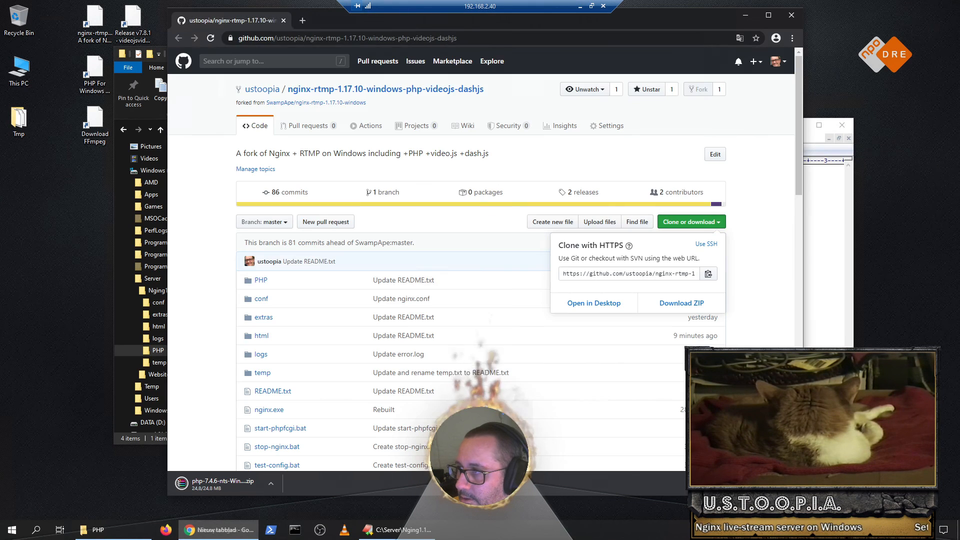
left_click(746, 15)
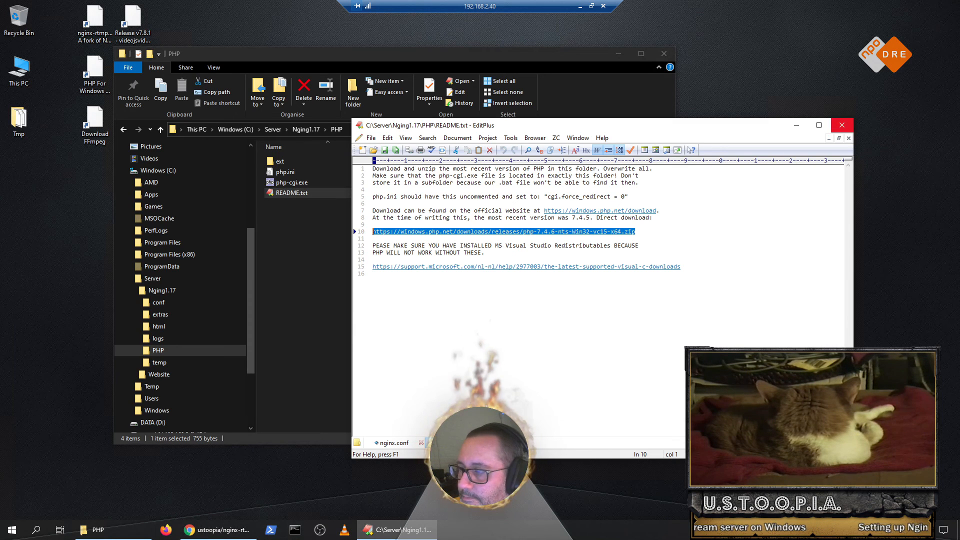
left_click(842, 125)
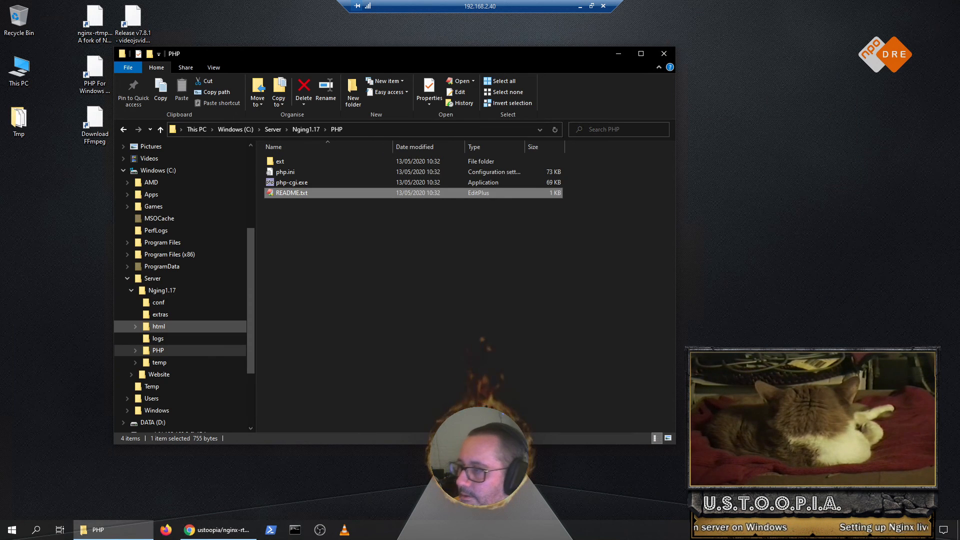
Step: Browse the html folder and its dashjs and videojs subfolders in File Explorer
left_click(159, 327)
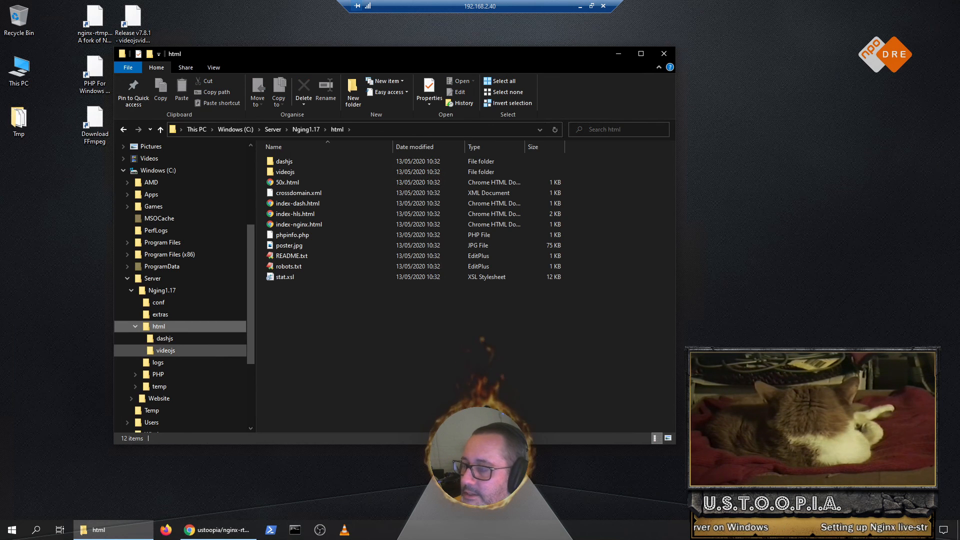
left_click(165, 338)
left_click(165, 350)
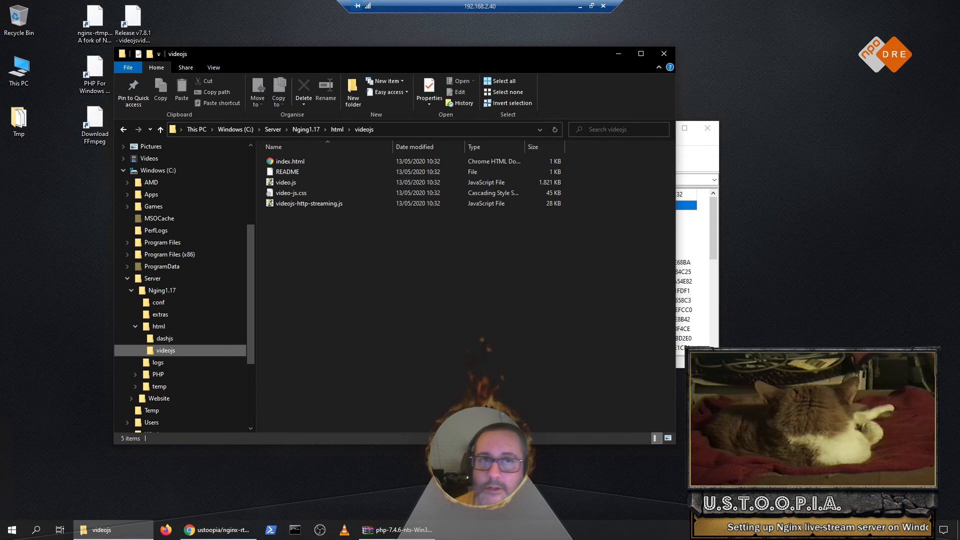
Step: Extract everything from the PHP 7.4.6 archive into Nging1.17\PHP, replacing files with the same names, and close WinRAR
key("alt+Tab")
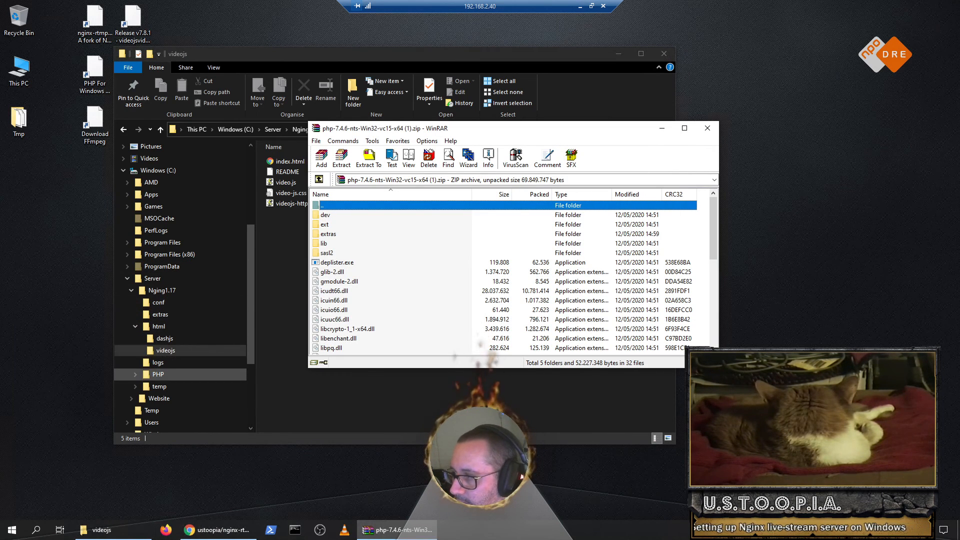
left_click(158, 374)
left_click(686, 282)
left_click(670, 310)
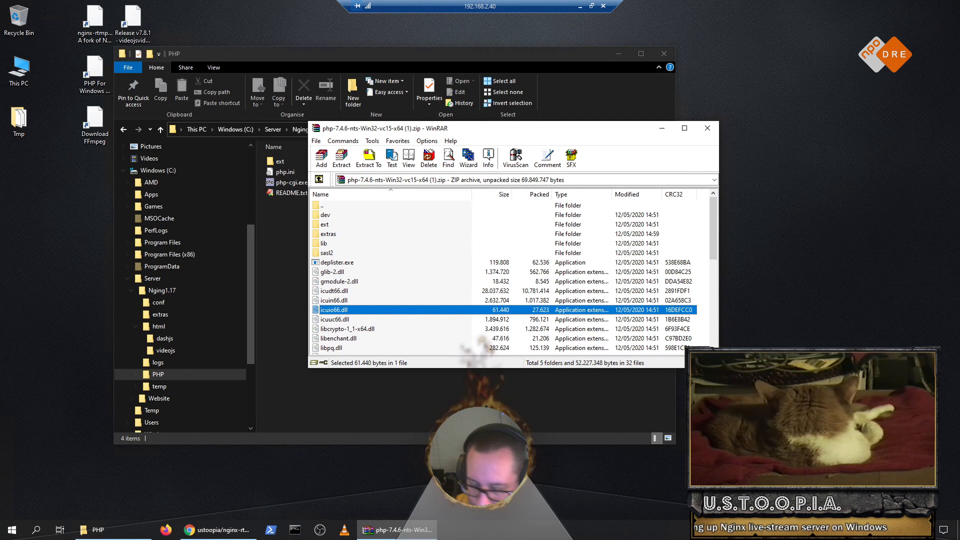
key("ctrl+a")
left_click_drag(337, 263, 284, 265)
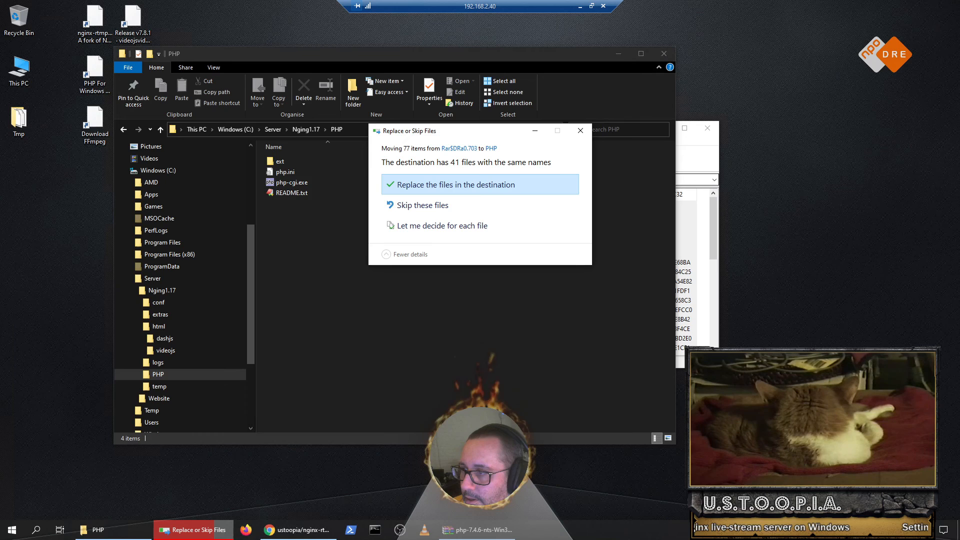
key("Return")
left_click(707, 128)
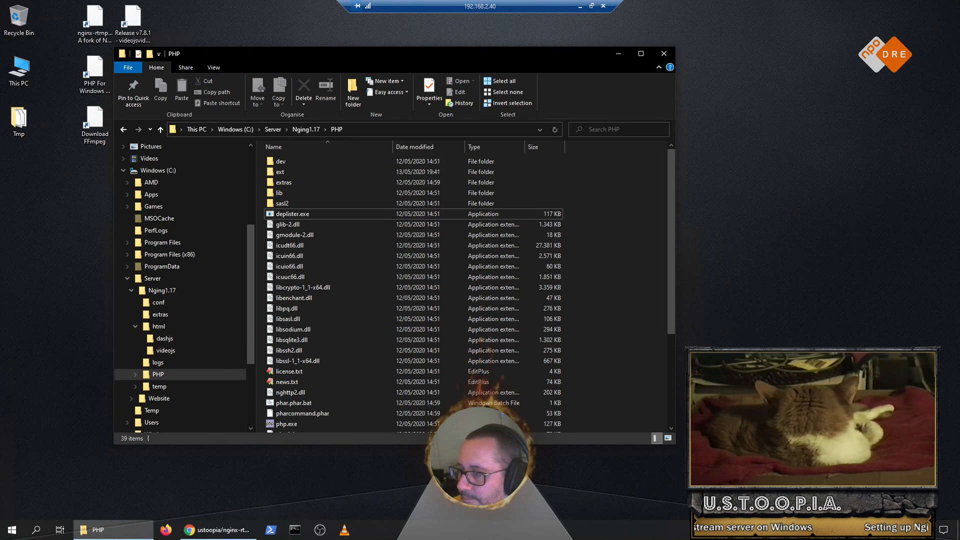
Step: Open the videojs subfolder of Nging1.17\html in File Explorer
left_click(218, 530)
left_click(218, 530)
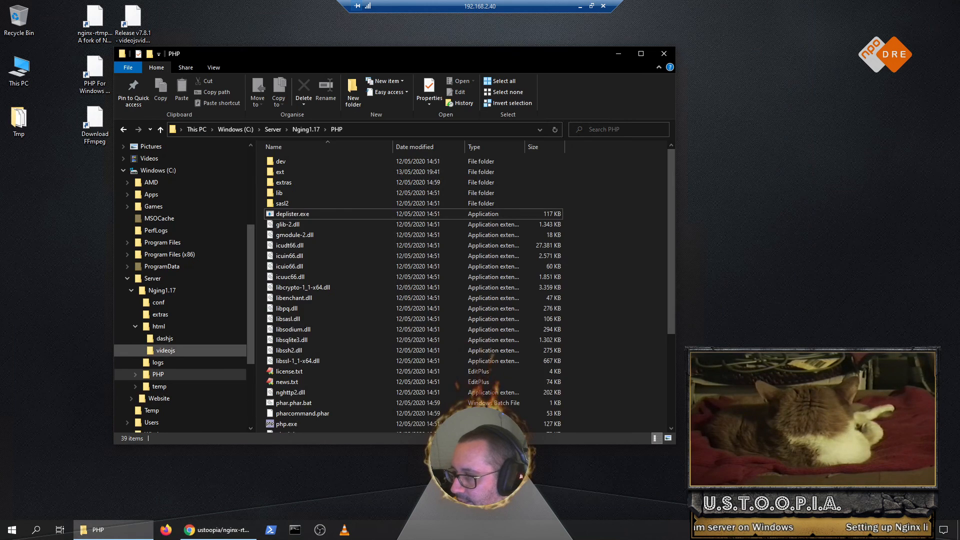
left_click(165, 350)
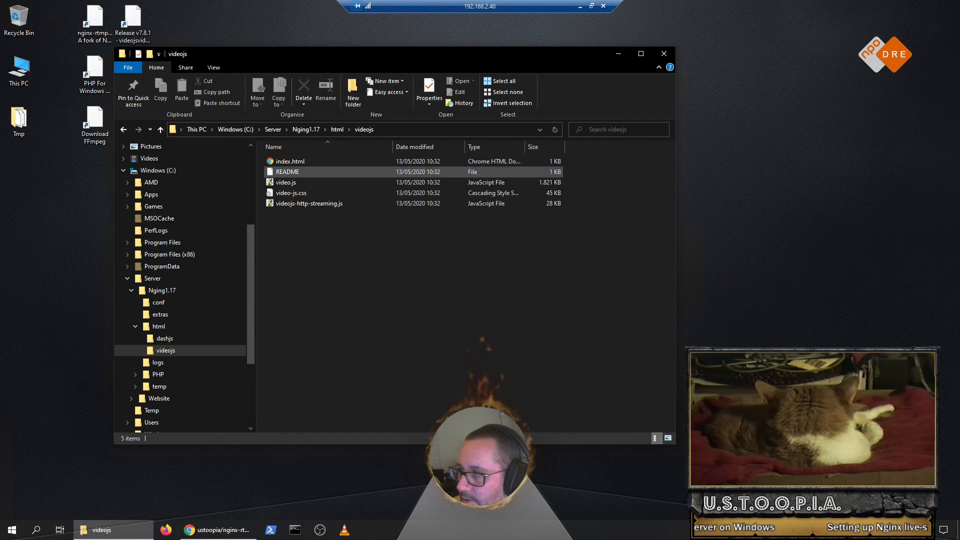
right_click(299, 171)
left_click(299, 171)
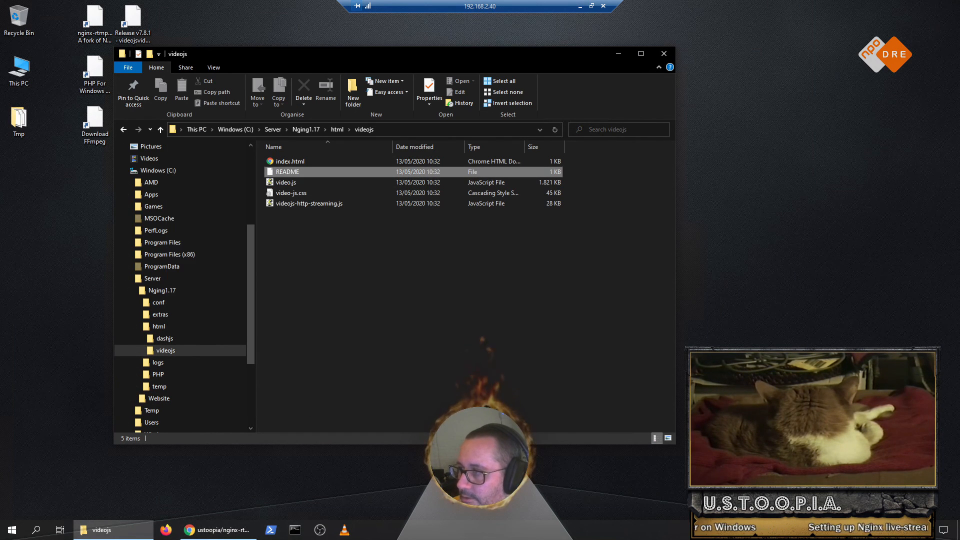
key("F2")
left_click(299, 172)
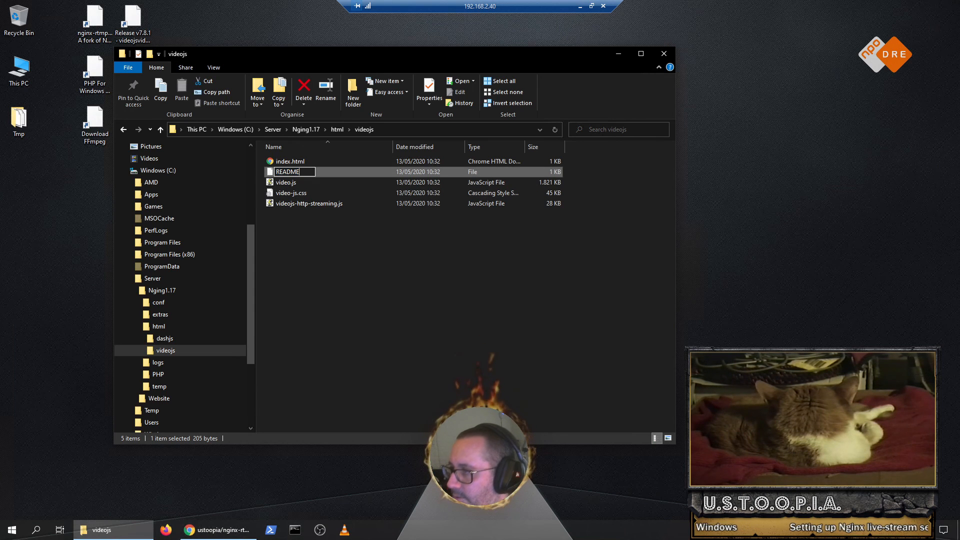
left_click(325, 245)
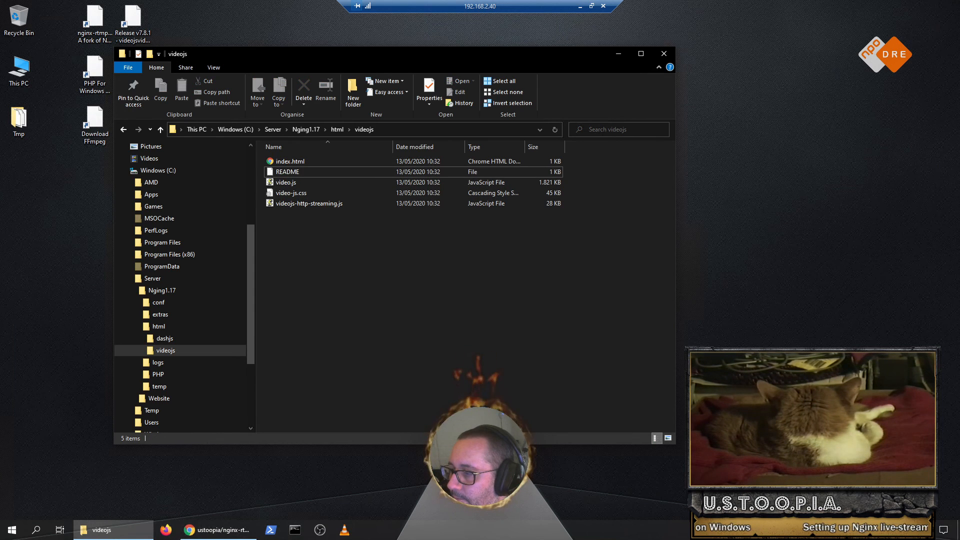
Step: Open the videojs folder's README in EditPlus and copy its video.js GitHub link
right_click(290, 172)
left_click(210, 179)
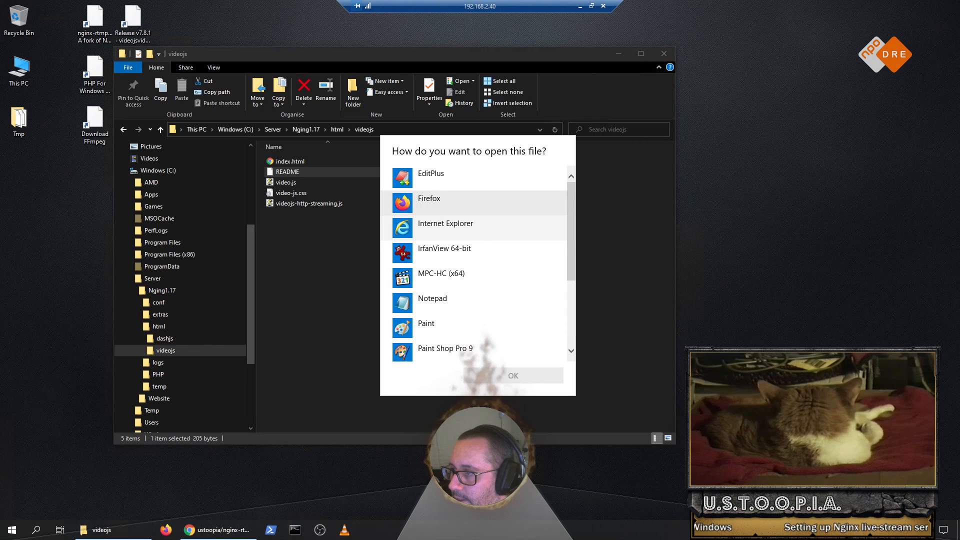
left_click(440, 178)
left_click(513, 376)
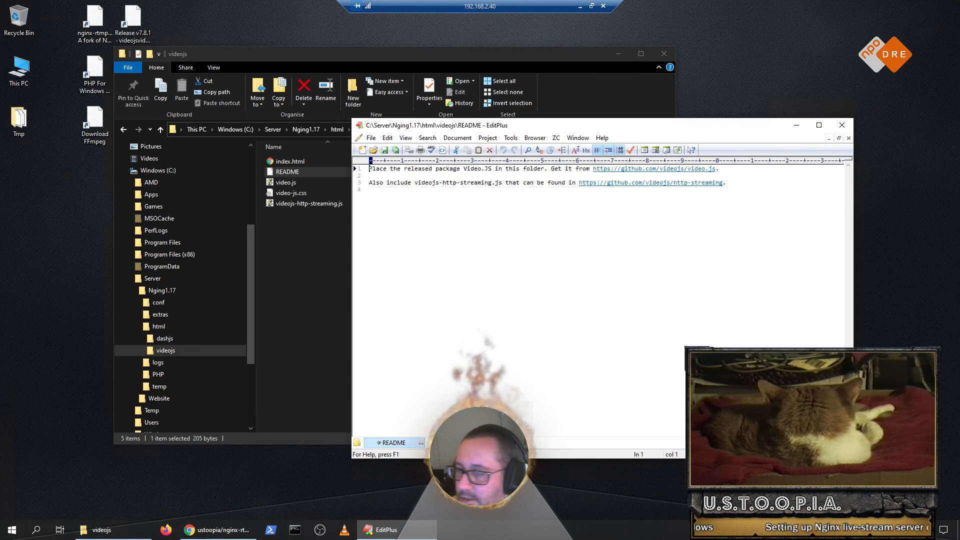
left_click_drag(594, 168, 715, 168)
key("ctrl+c")
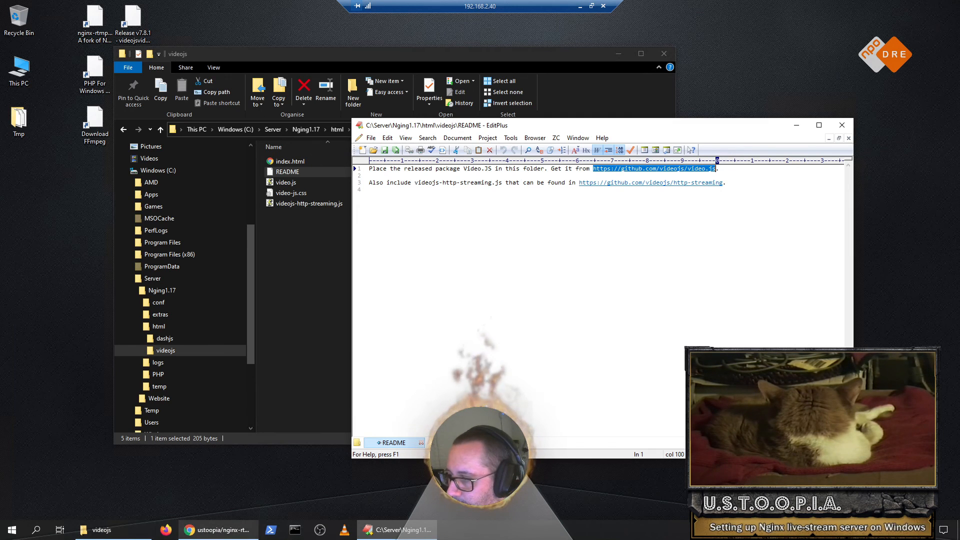
Step: Switch to Chrome and load the copied address github.com/videojs/video.js
left_click(217, 529)
key("ctrl+l")
key("ctrl+v")
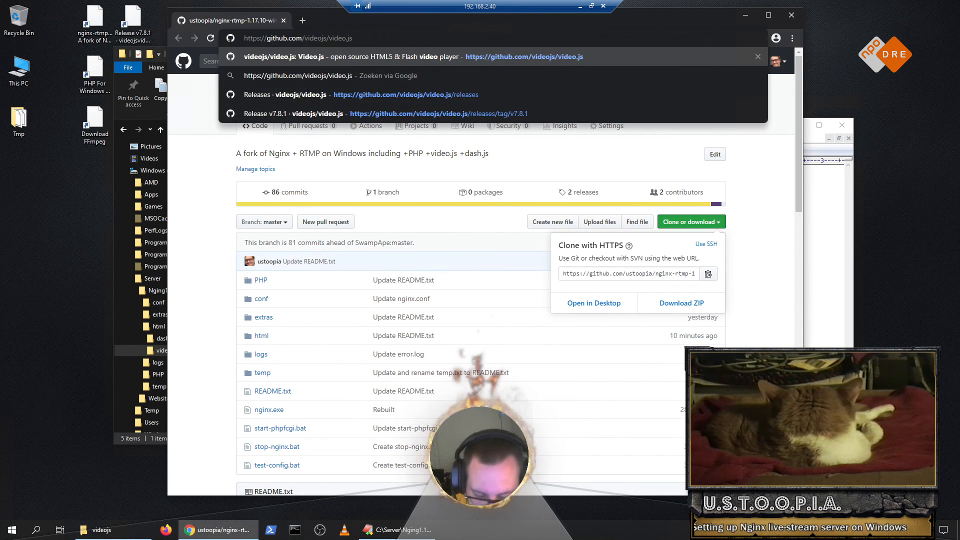
key("Return")
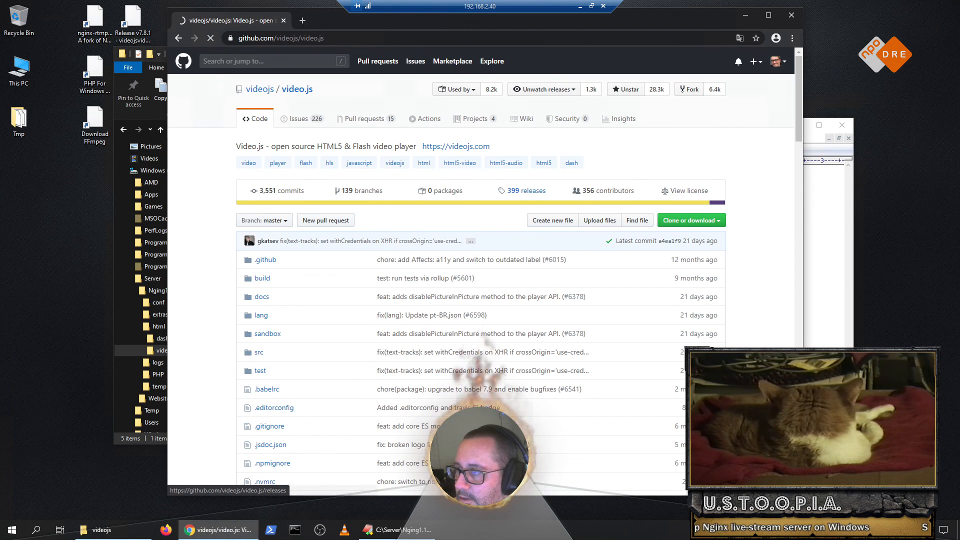
Step: Open the v7.8.1 release of video.js, download video-js-7.8.1.zip and open the downloaded archive
left_click(527, 191)
left_click(347, 193)
left_click(370, 352)
left_click(271, 483)
left_click(300, 407)
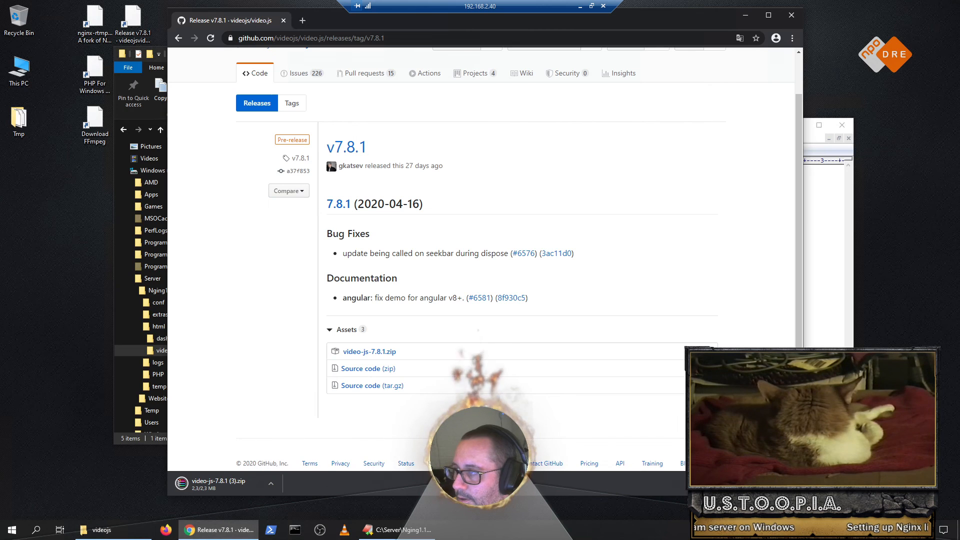
Step: Go to the videojs organisation page, move the archive window out of the way and open the http-streaming repository
scroll(300, 150, "up", 1)
left_click(260, 89)
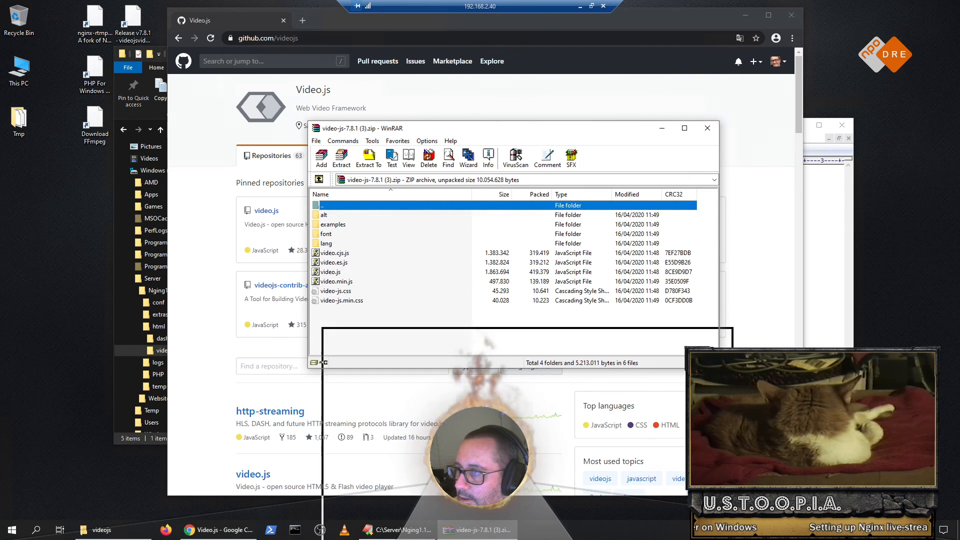
left_click_drag(440, 128, 461, 319)
left_click(450, 181)
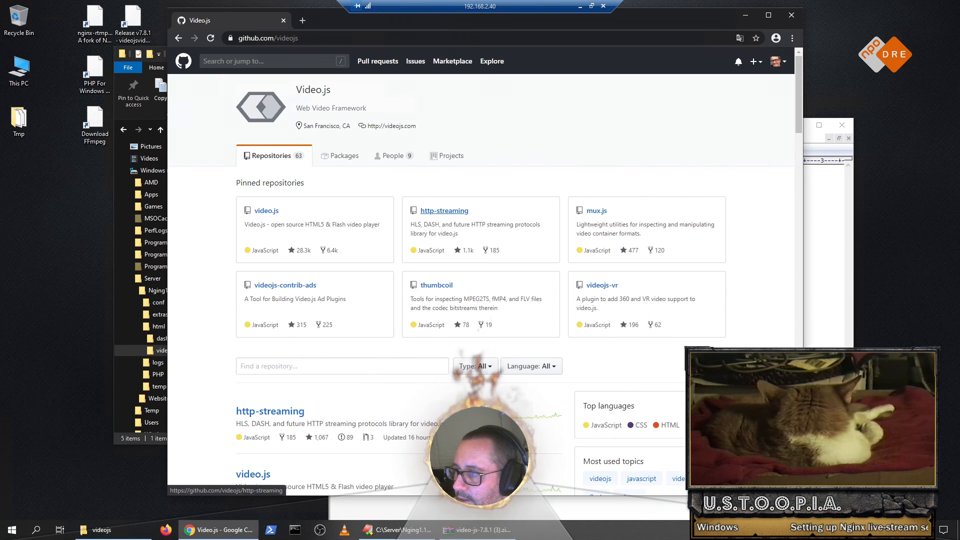
left_click(445, 211)
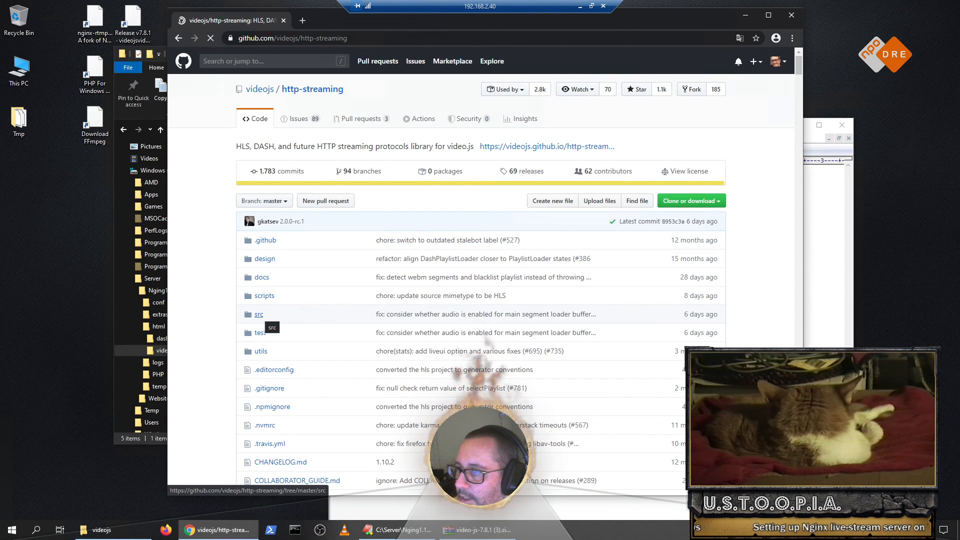
Step: Download the v1.13.3 source code zip from the http-streaming releases and open the downloaded archive
left_click(526, 171)
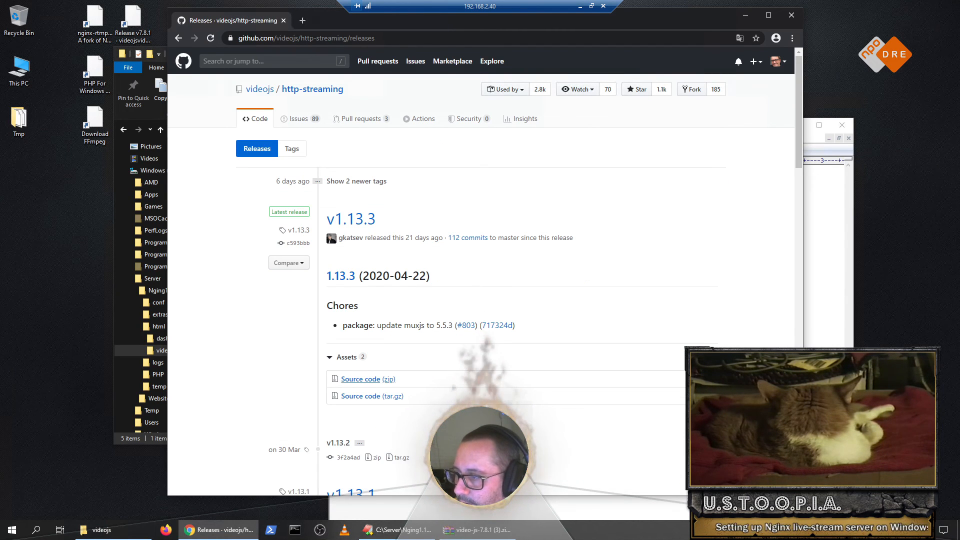
left_click(360, 379)
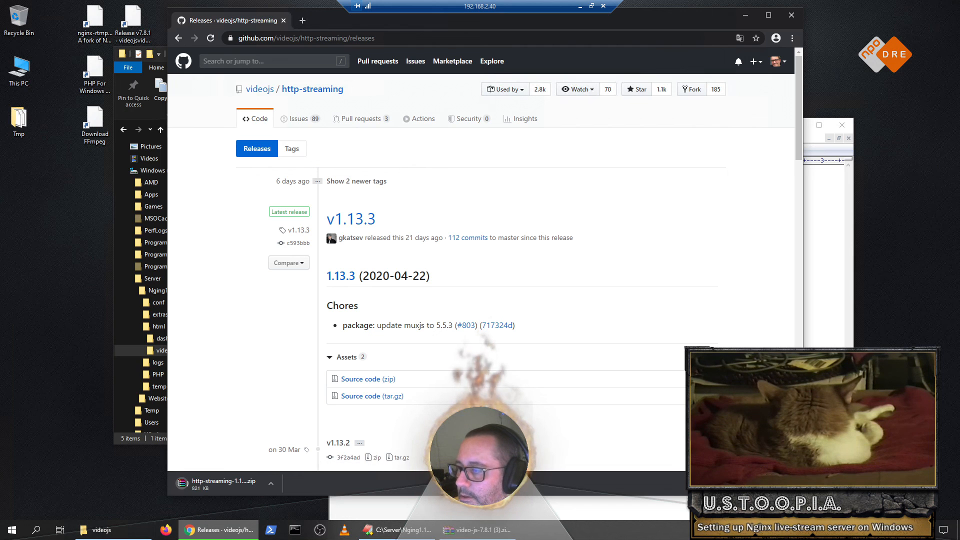
left_click(271, 484)
left_click(305, 408)
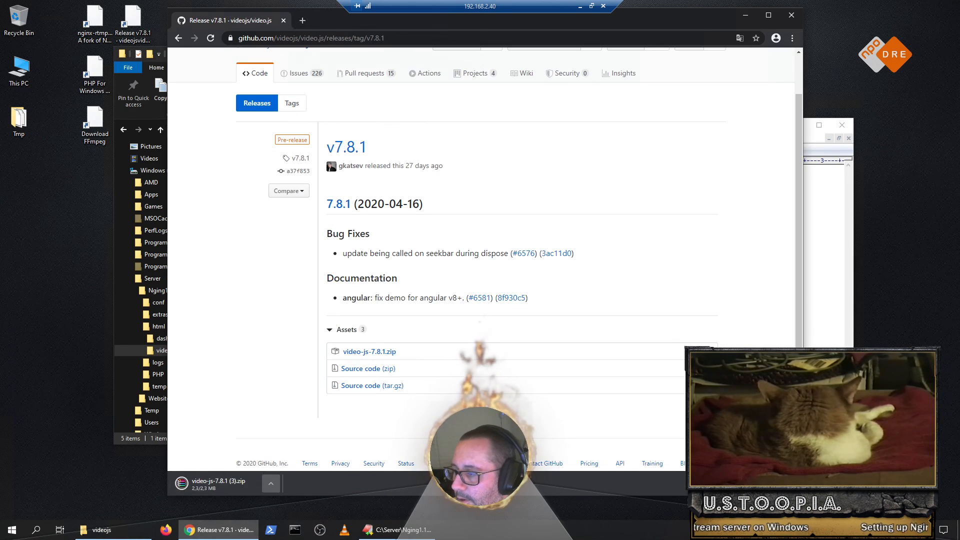
left_click(270, 483)
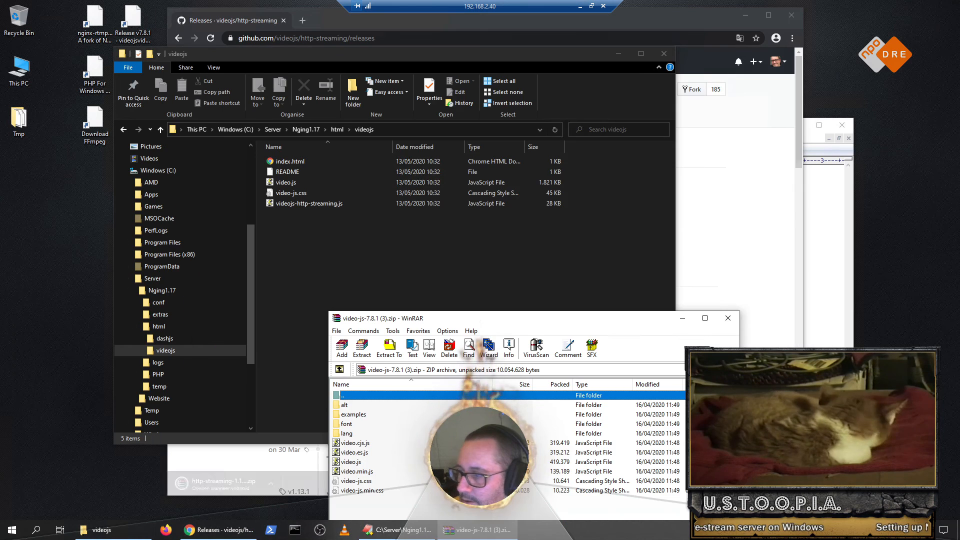
Step: Extract the Video.js 7.8.1 files and videojs-http-streaming.js into html\videojs, replacing existing files, and close the video-js archive
left_click_drag(402, 502, 285, 300)
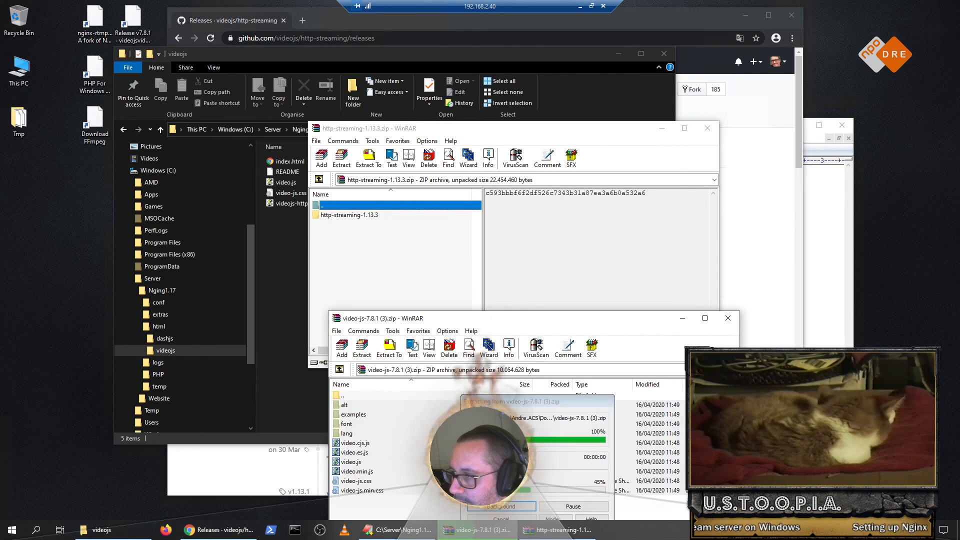
left_click(415, 184)
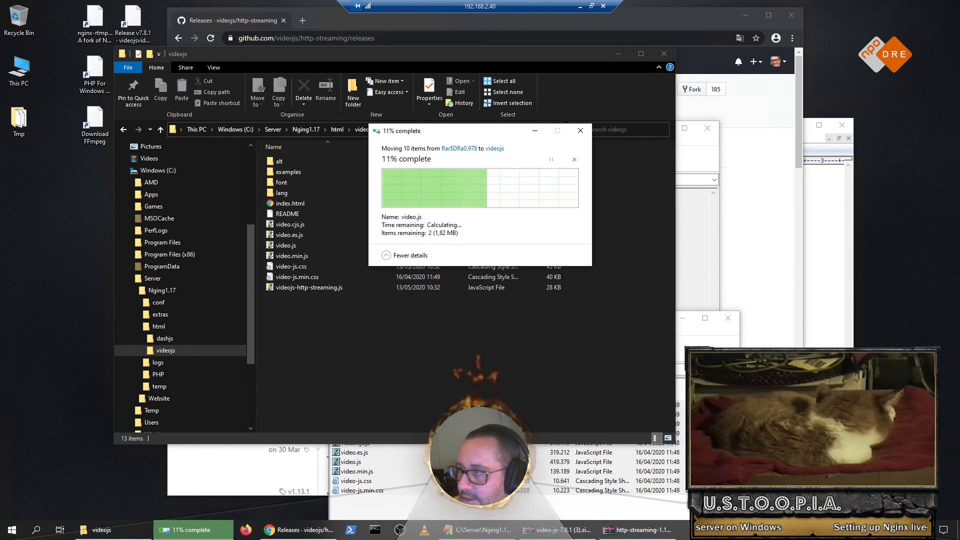
left_click(728, 318)
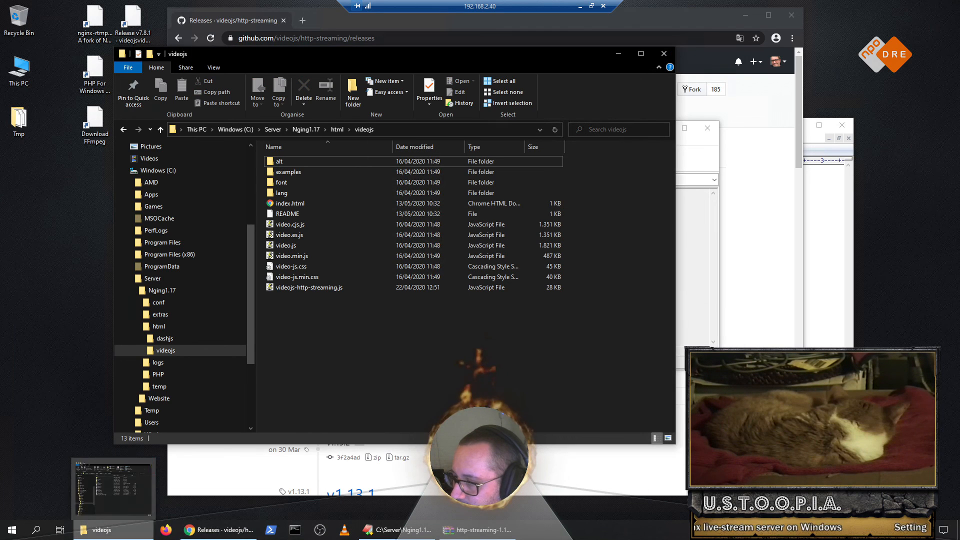
Step: Minimize File Explorer and close the http-streaming archive and the EditPlus window
left_click(113, 530)
key("Escape")
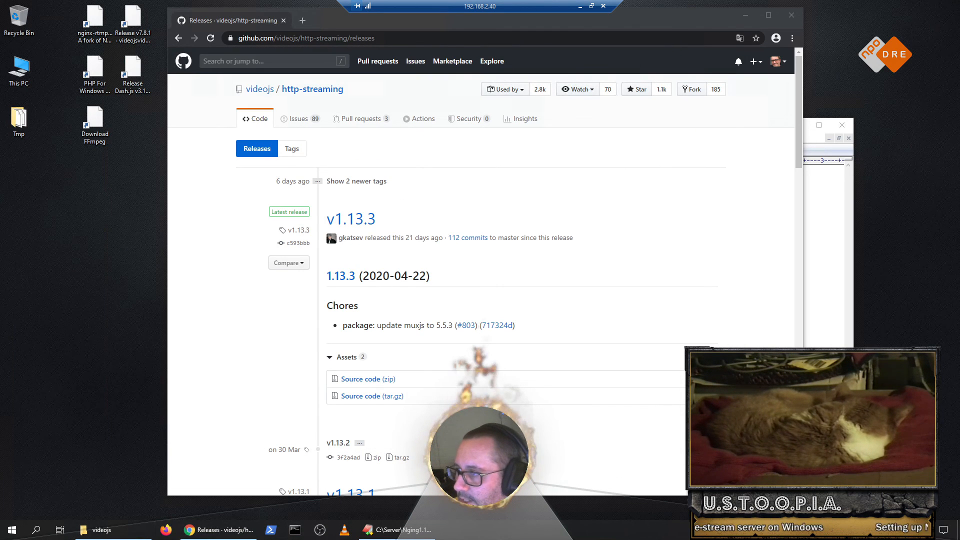
left_click(383, 530)
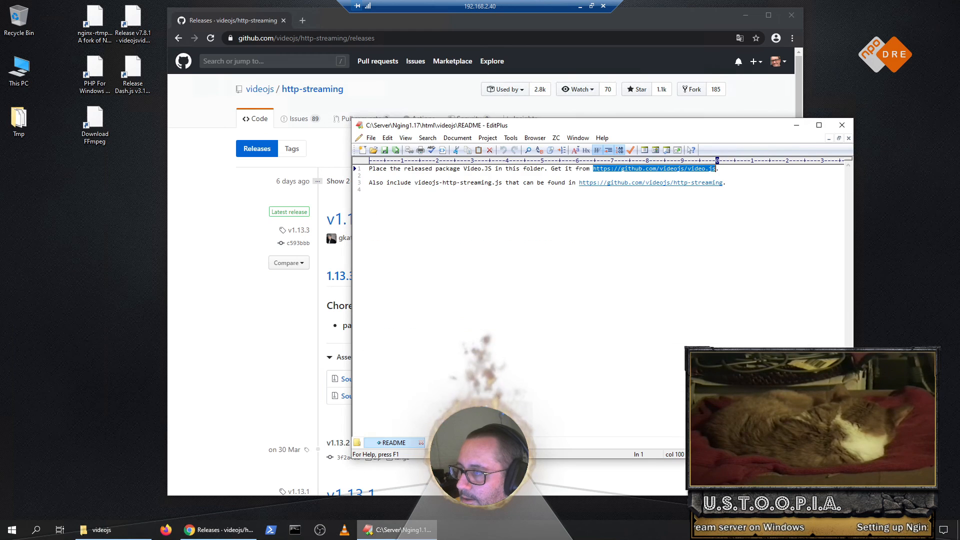
left_click(842, 125)
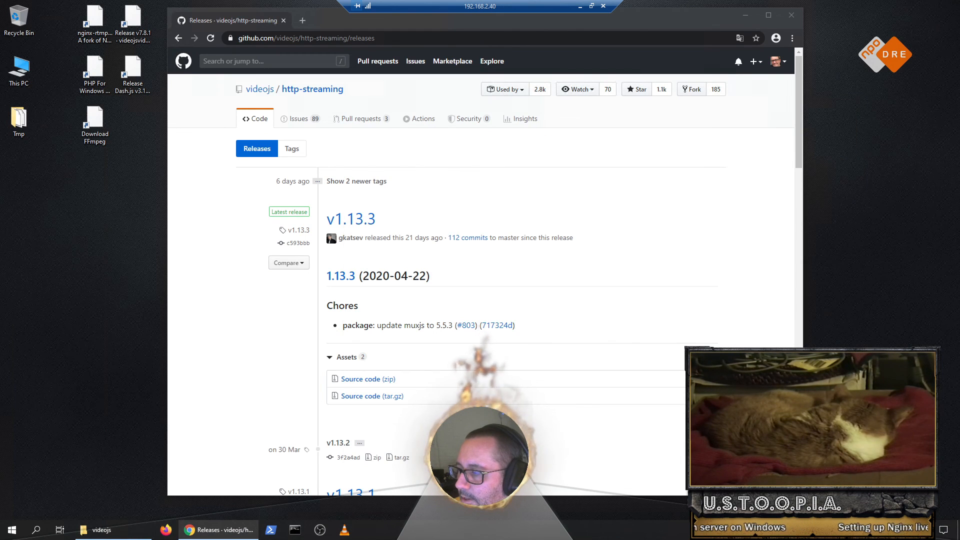
Step: Open README.txt from the html\dashjs folder and copy its dash.js GitHub link
mouse_move(218, 530)
left_click(101, 531)
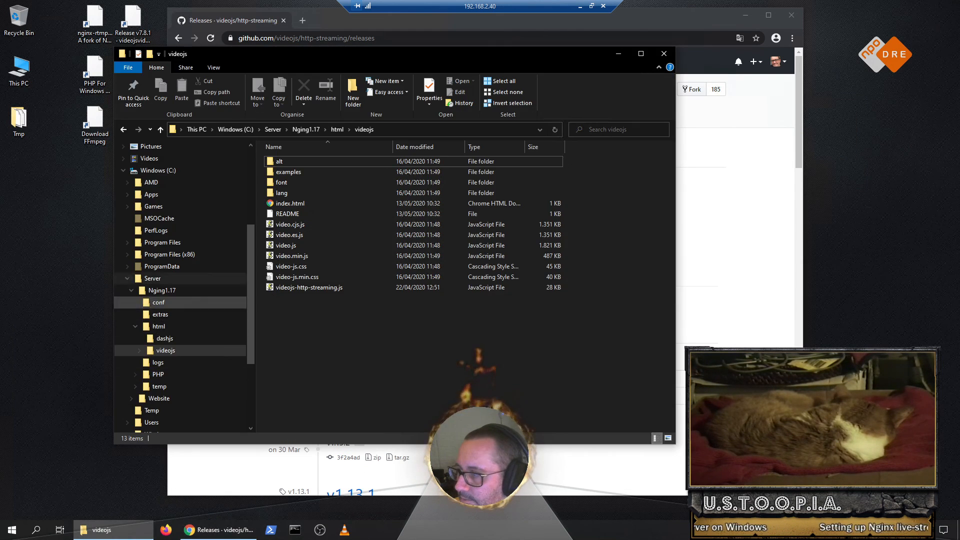
left_click(165, 338)
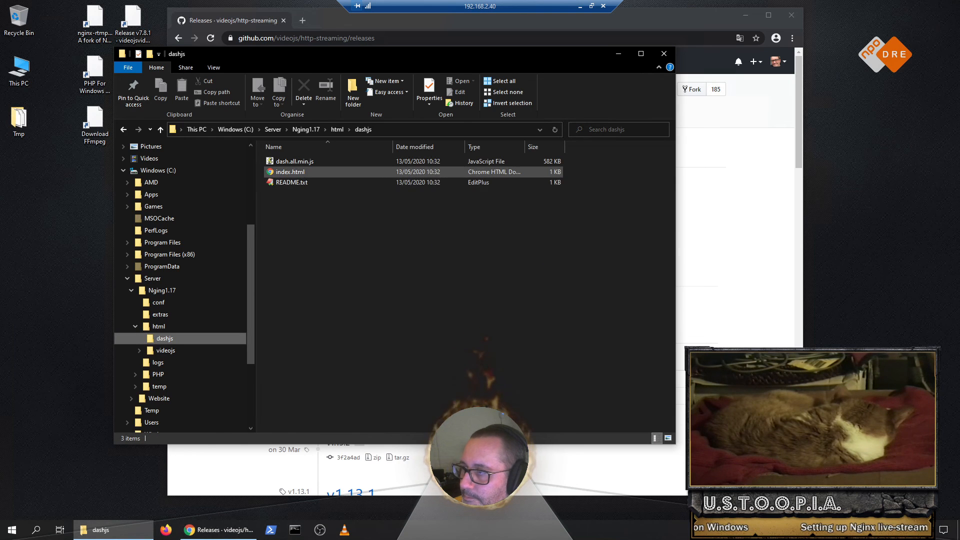
double_click(292, 182)
left_click_drag(531, 182, 369, 183)
key("ctrl+c")
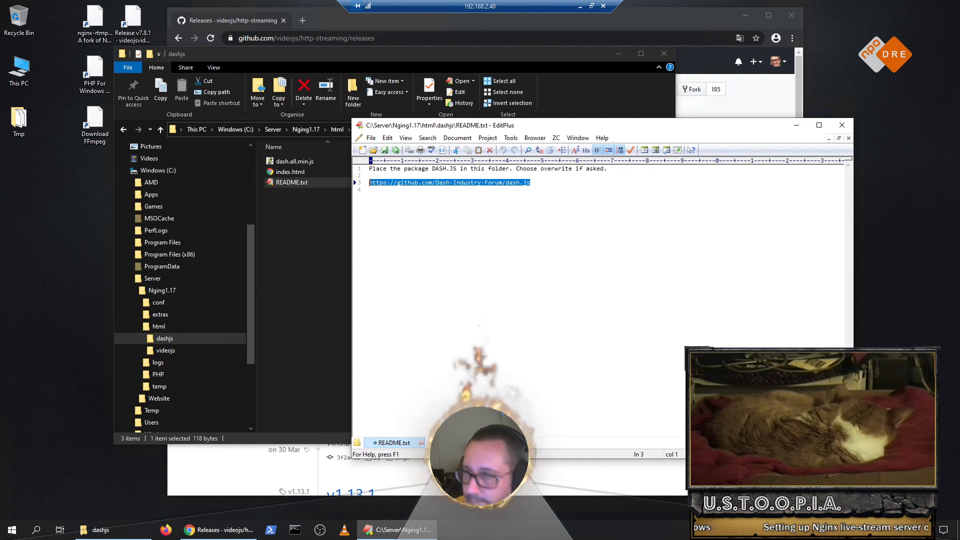
Step: Close EditPlus, switch to Chrome and load the copied address github.com/Dash-Industry-Forum/dash.js
left_click(842, 125)
left_click(741, 100)
left_click(400, 38)
key("ctrl+v")
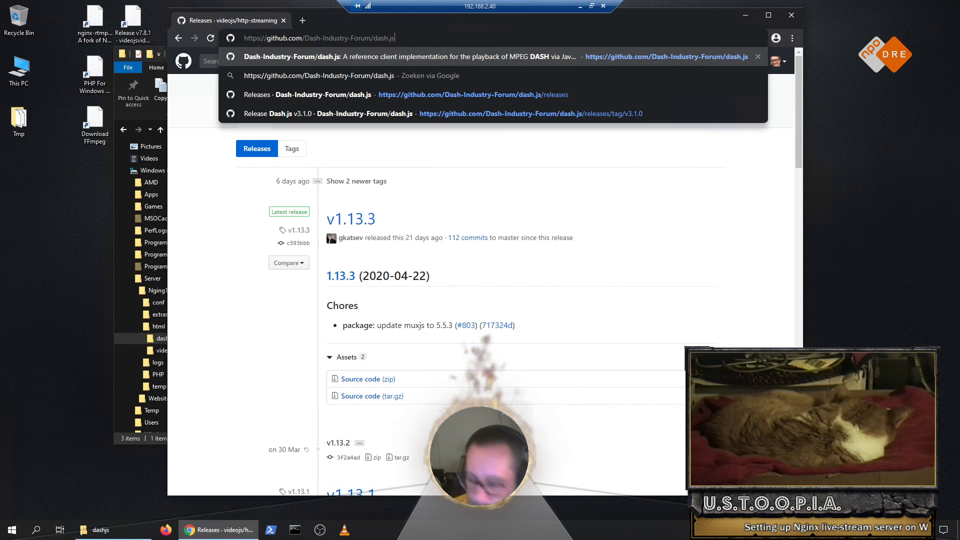
key("Return")
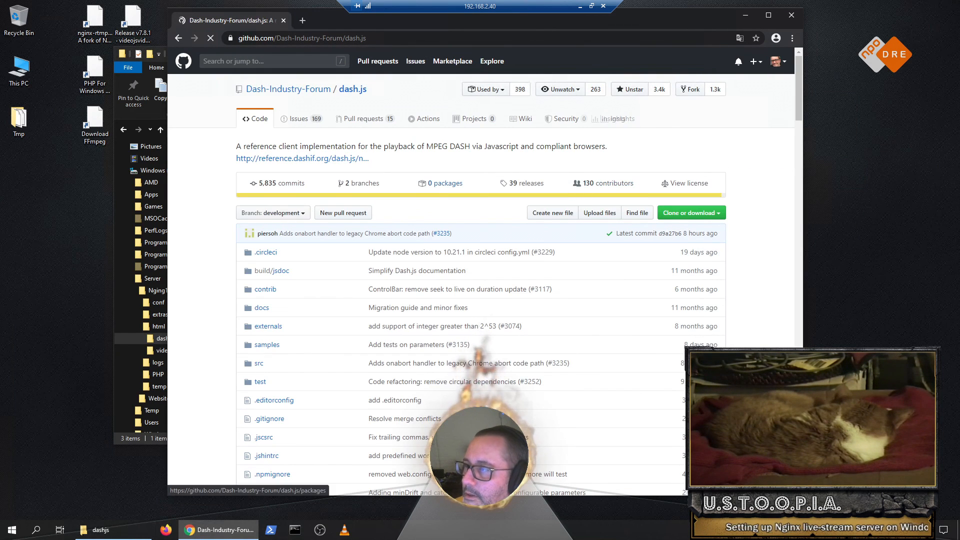
Step: Download the Dash.js v3.1.0 source code zip from the releases page and open the downloaded archive
left_click(523, 184)
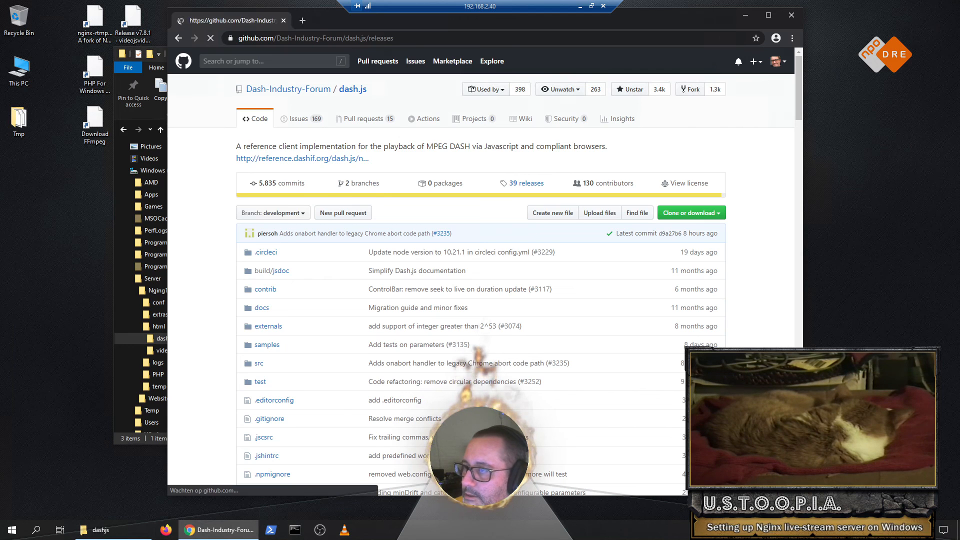
scroll(485, 270, "down", 7)
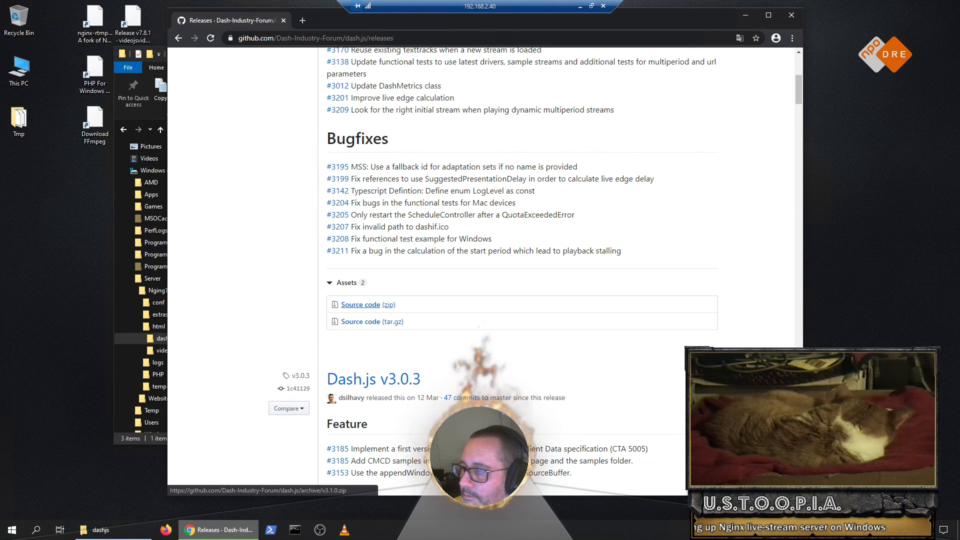
left_click(271, 484)
left_click(290, 407)
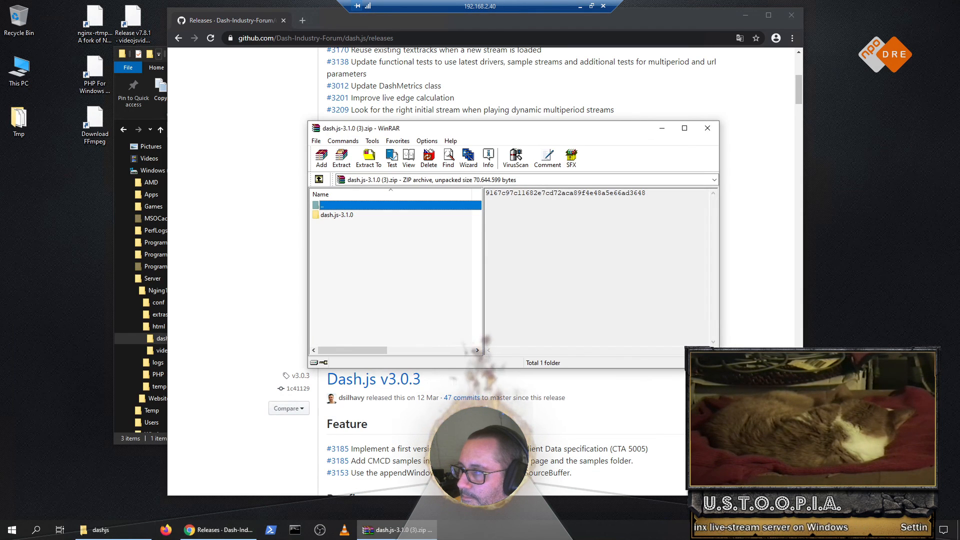
Step: Bring up the dashjs folder in File Explorer beside the archive, and open dash.js-3.1.0\dist inside the archive
left_click(154, 338)
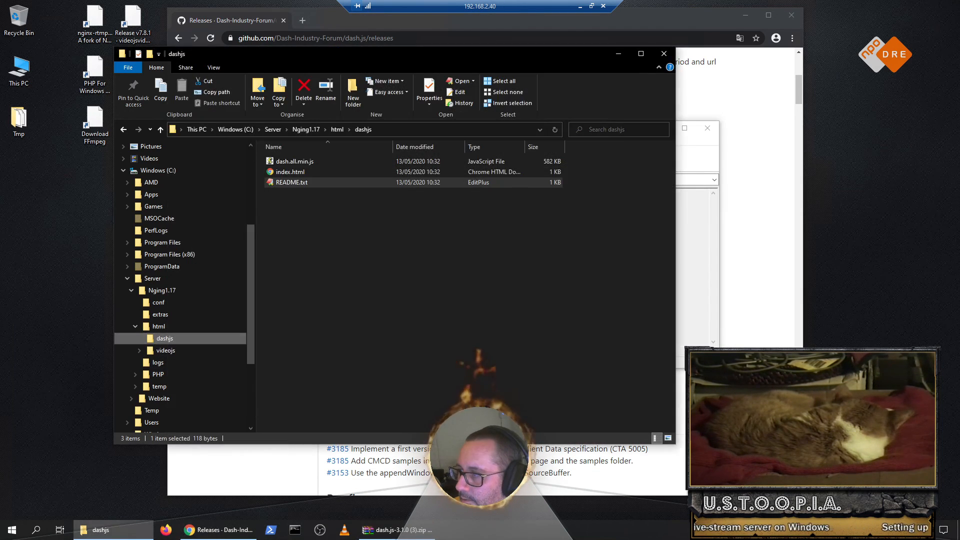
left_click(697, 240)
left_click(338, 215)
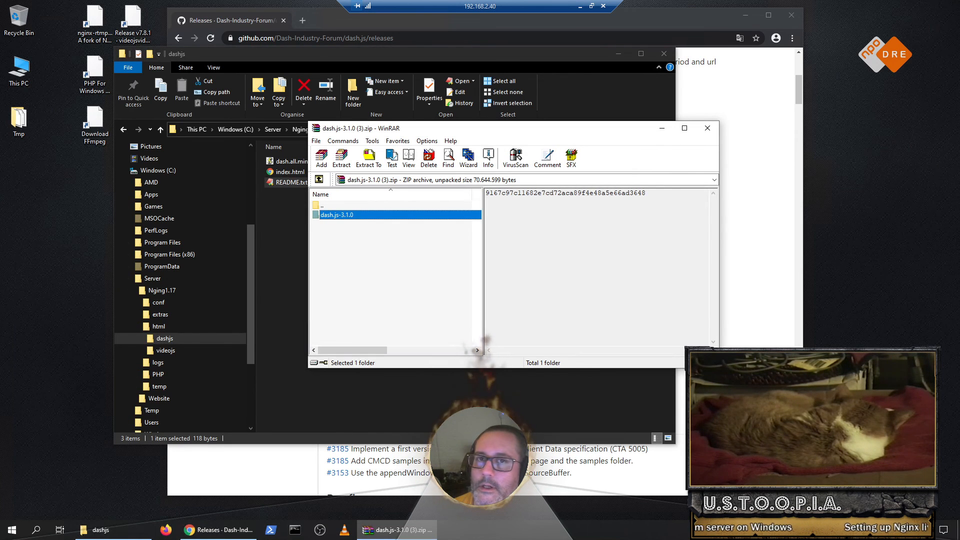
double_click(338, 215)
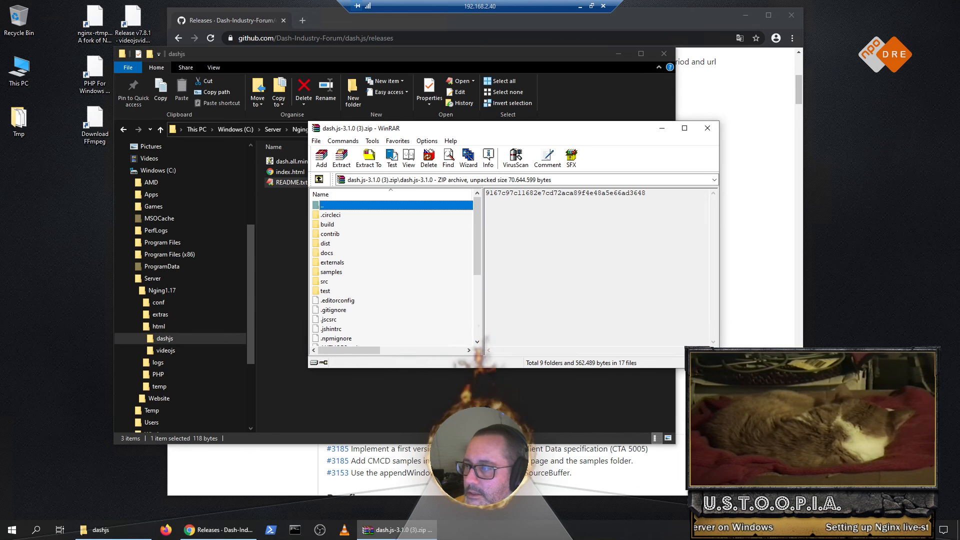
left_click_drag(500, 129, 641, 151)
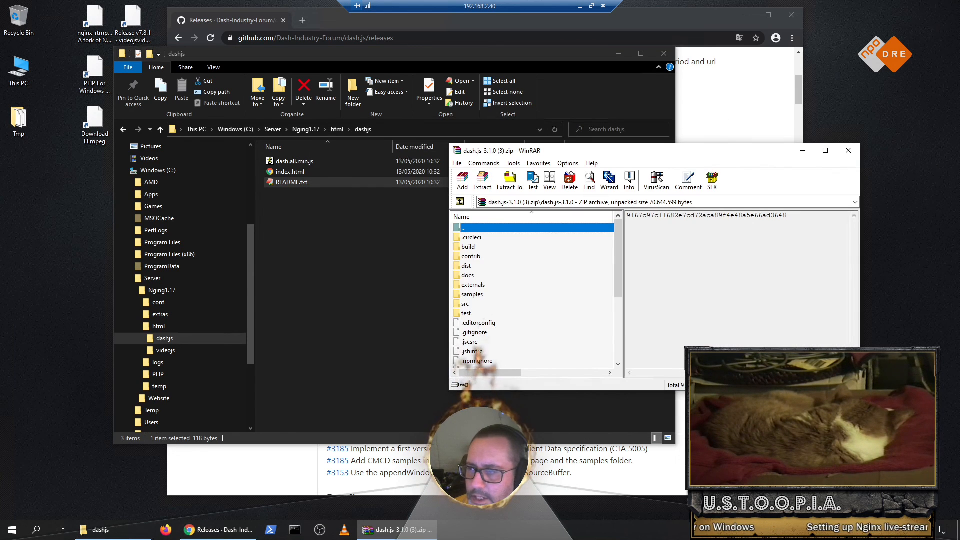
double_click(466, 266)
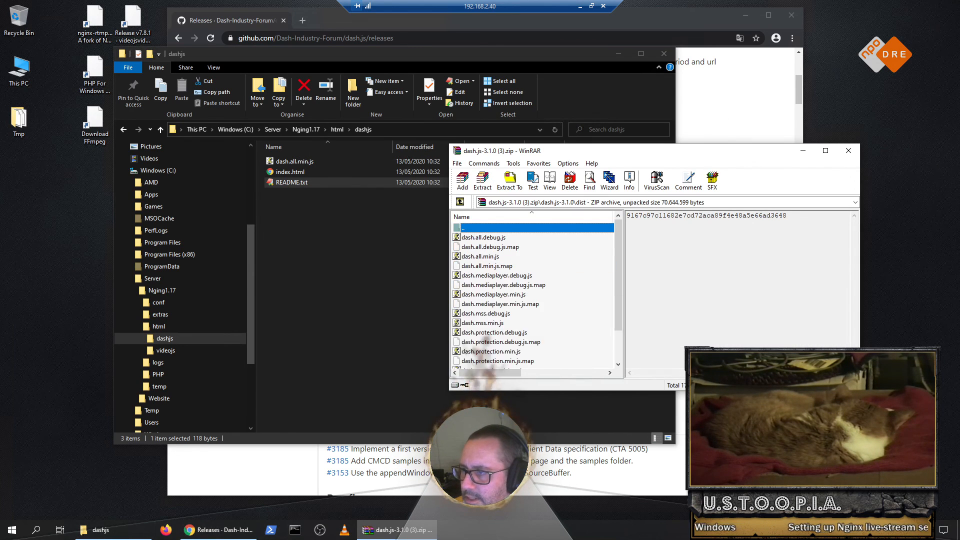
Step: Extract all ten .js files, without the .map files, from dist into html\dashjs, replacing dash.all.min.js, and close the archive
left_click(503, 285)
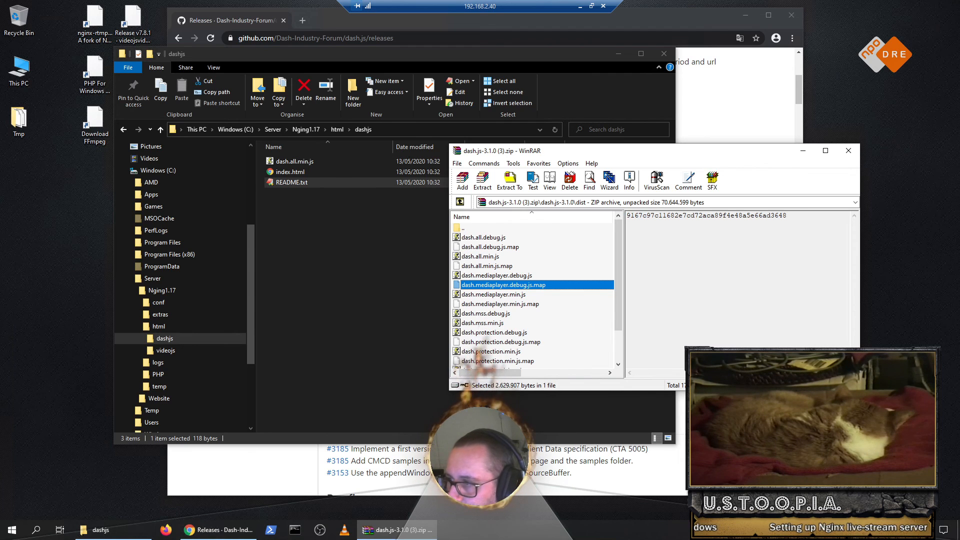
left_click(483, 238)
left_click(481, 257, "ctrl")
left_click(497, 276, "ctrl")
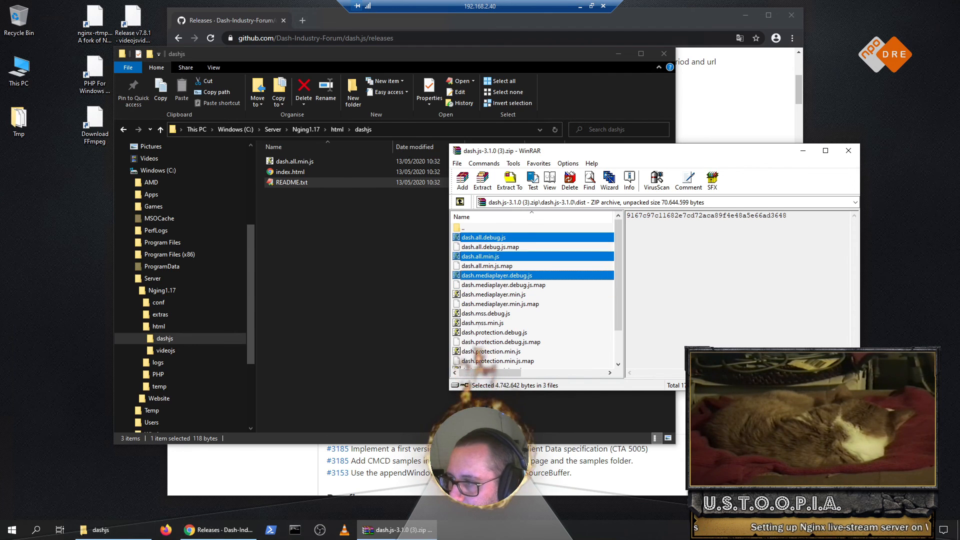
left_click(494, 294, "ctrl")
left_click(485, 313, "ctrl")
left_click(483, 323, "ctrl")
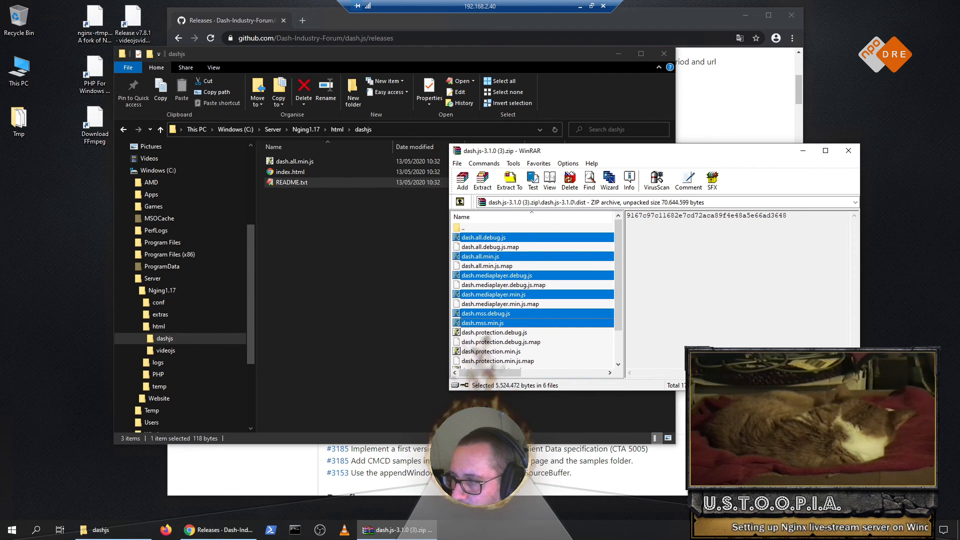
left_click(494, 332, "ctrl")
left_click(491, 352, "ctrl")
scroll(492, 325, "down", 2)
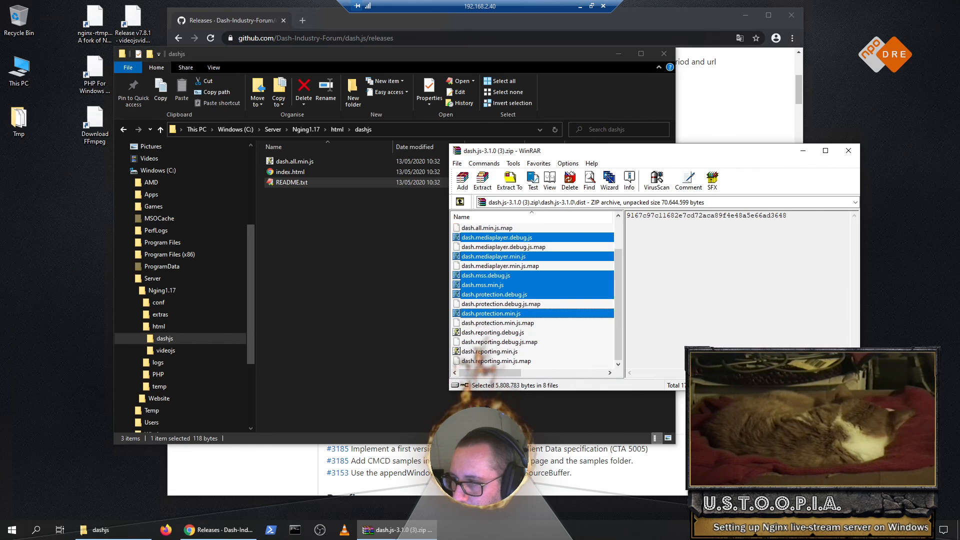
left_click(492, 333, "ctrl")
left_click(490, 351, "ctrl")
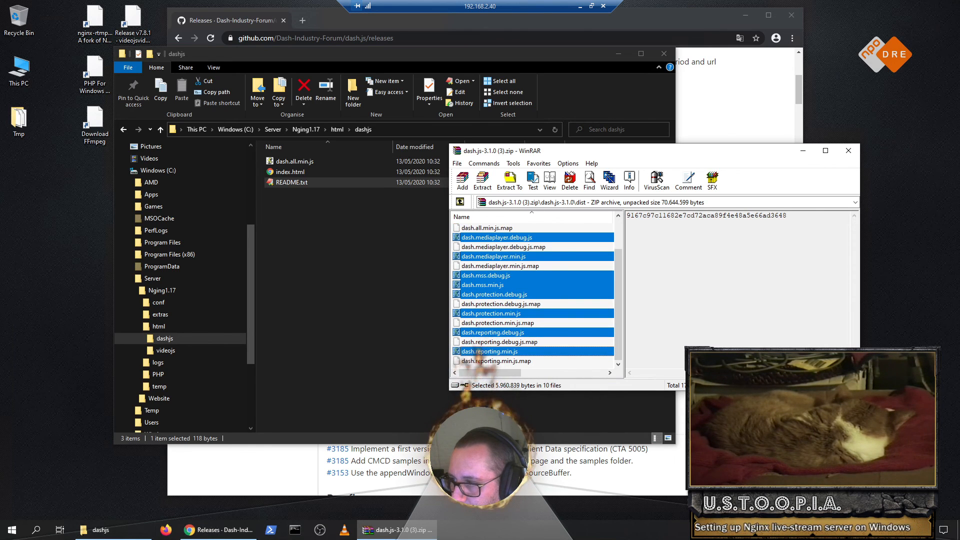
left_click_drag(489, 352, 380, 280)
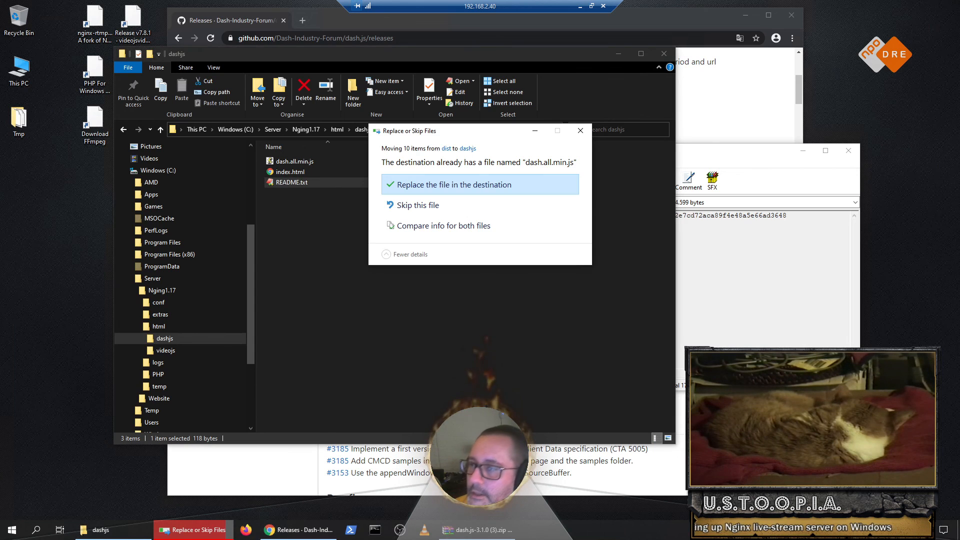
left_click(454, 185)
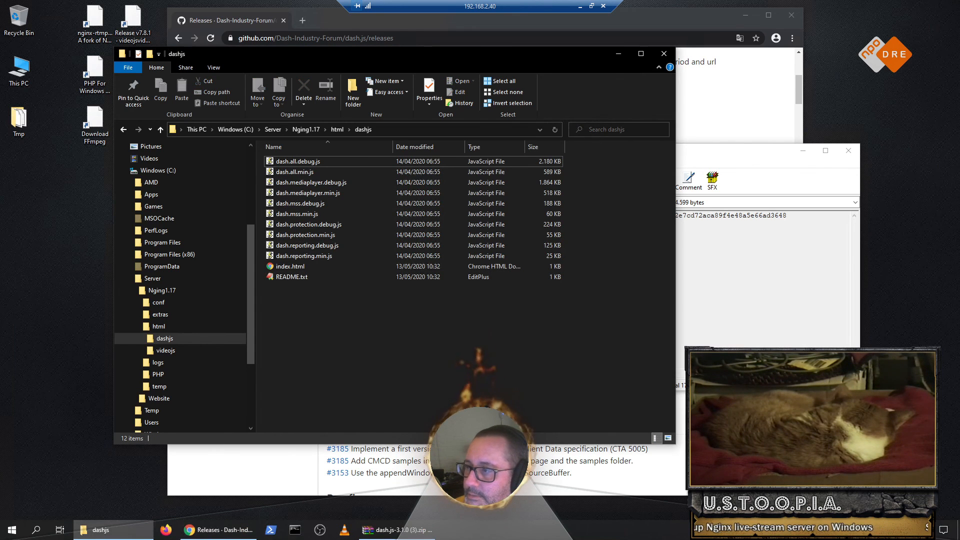
left_click(849, 151)
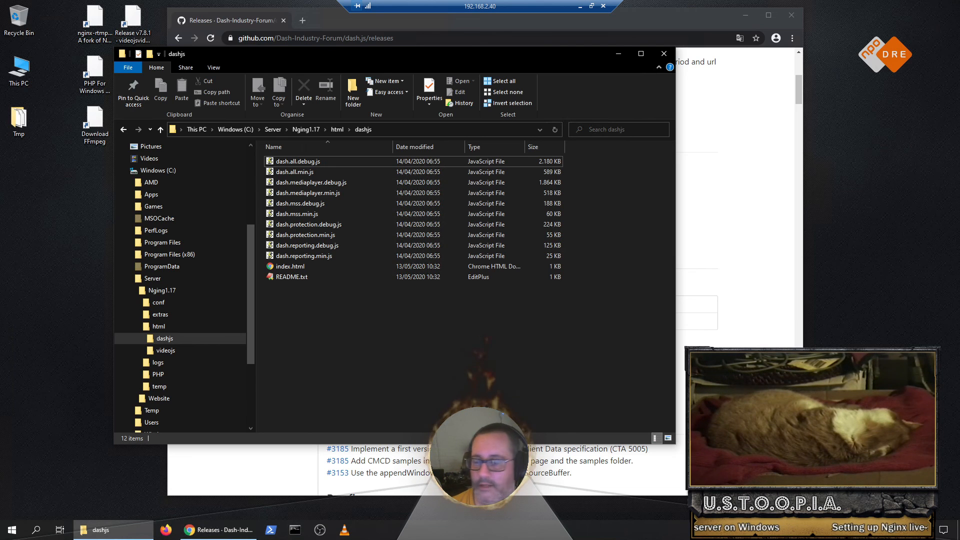
Step: Check the properties of dash.protection.min.js for a Windows security block, and close the dialog
right_click(315, 236)
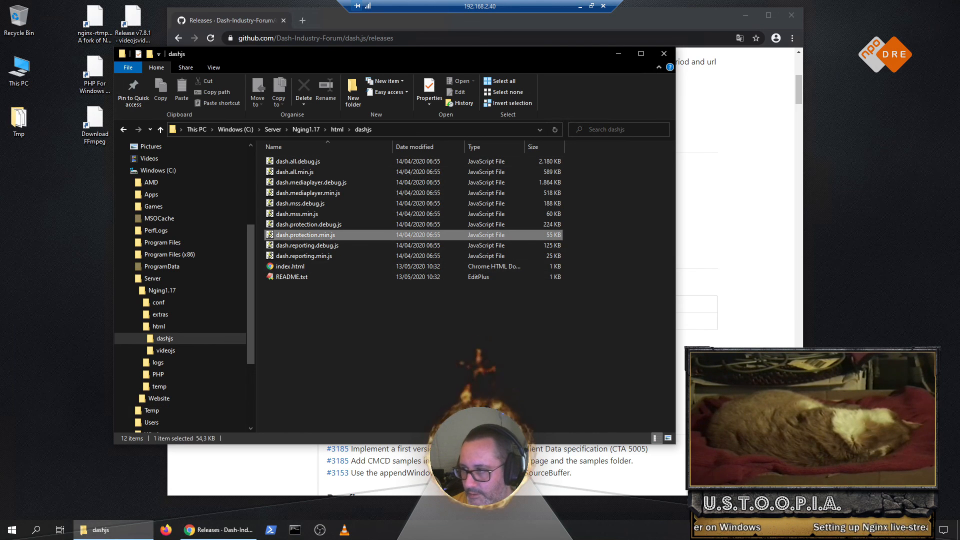
left_click(221, 468)
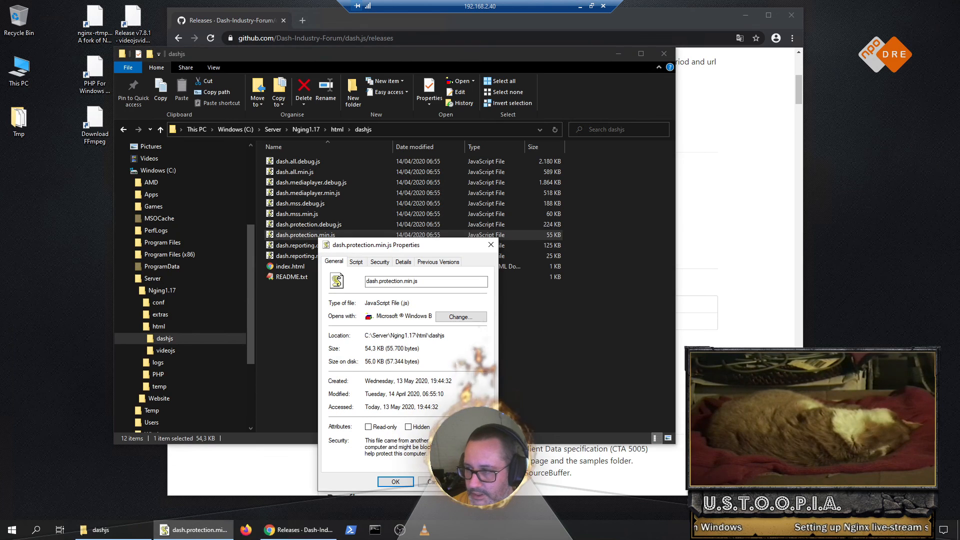
left_click(395, 482)
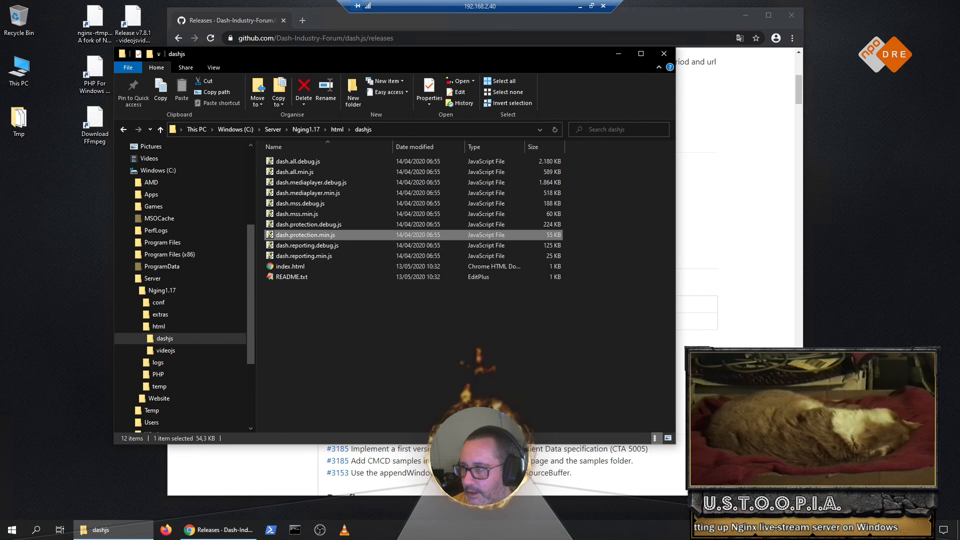
Step: Open README.txt from the Nging1.17 folder and copy its six Unblock-File command lines
left_click(306, 129)
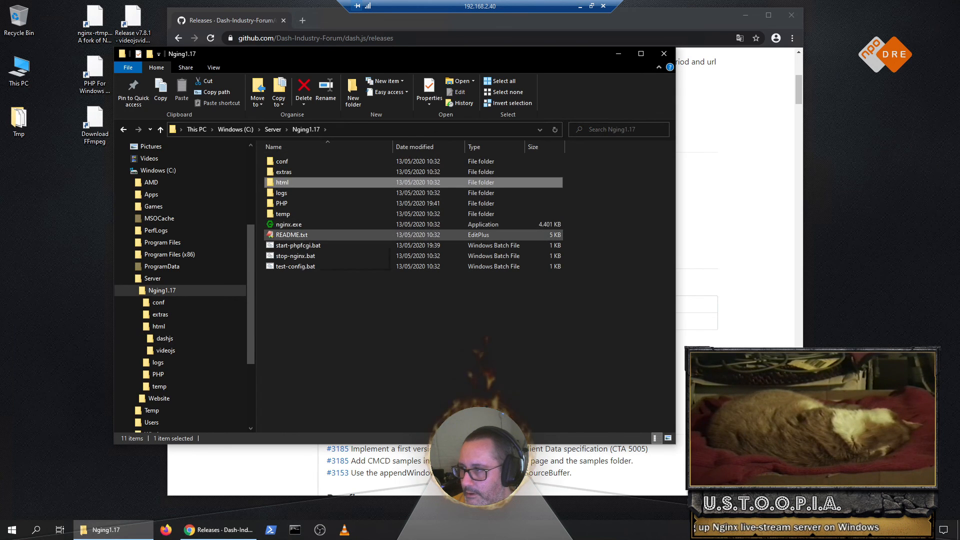
left_click(298, 235)
left_click(298, 235)
left_click(298, 245)
left_click(298, 235)
double_click(298, 236)
scroll(600, 300, "down", 12)
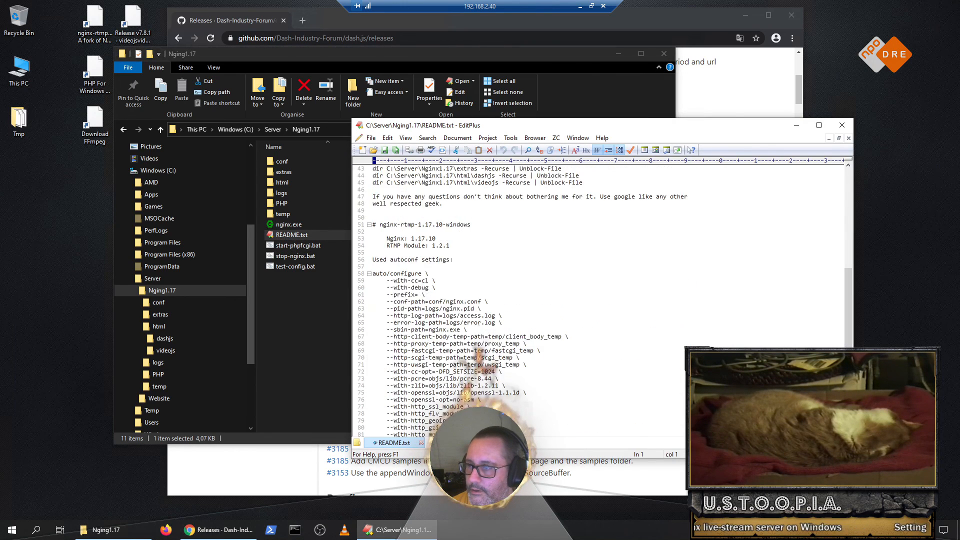
scroll(600, 300, "up", 4)
left_click_drag(584, 308, 373, 273)
key("ctrl+c")
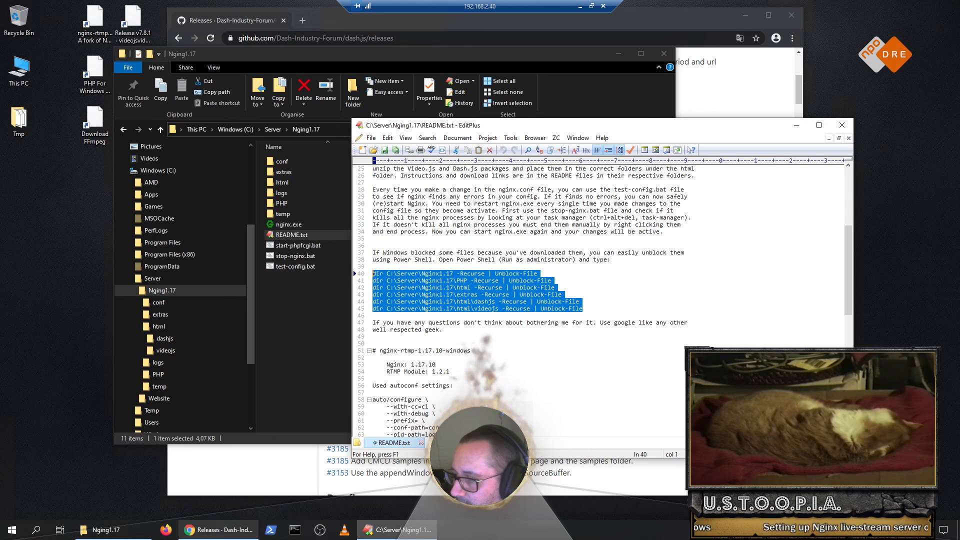
Step: Open Windows PowerShell, run the copied Unblock-File commands, and return to the README in EditPlus
left_click(271, 530)
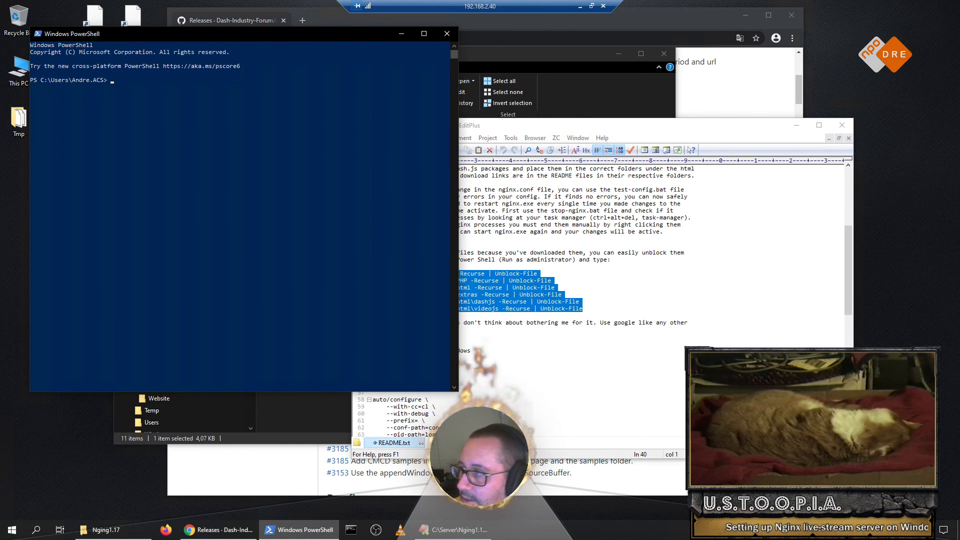
key("ctrl+v")
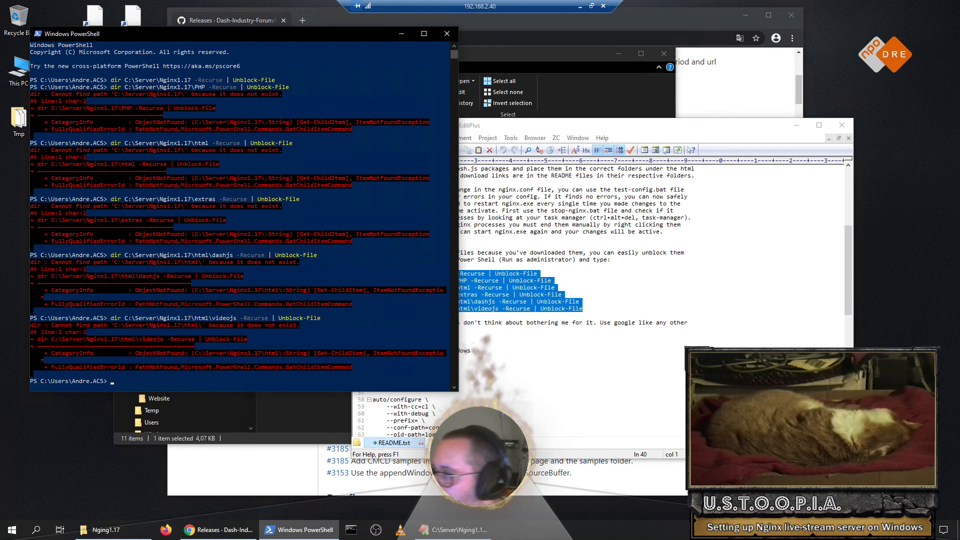
left_click(590, 246)
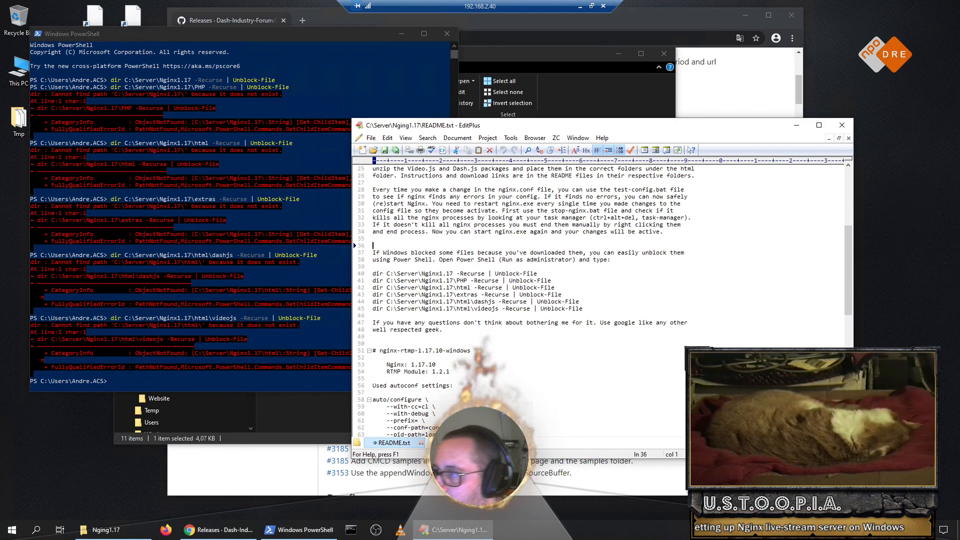
Step: Switch to File Explorer and try to rename the Nging1.17 folder in C:\Server to Nginx1.17
left_click(112, 530)
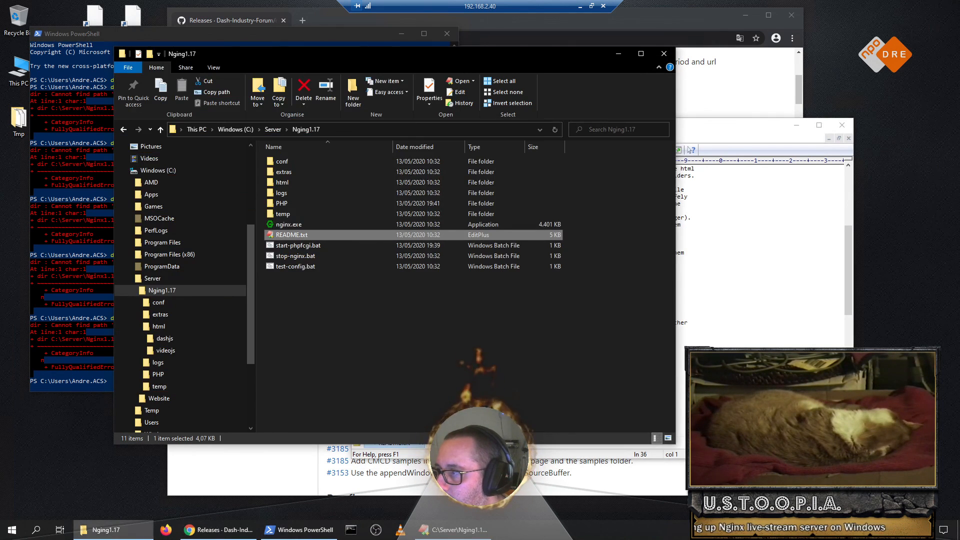
left_click(273, 129)
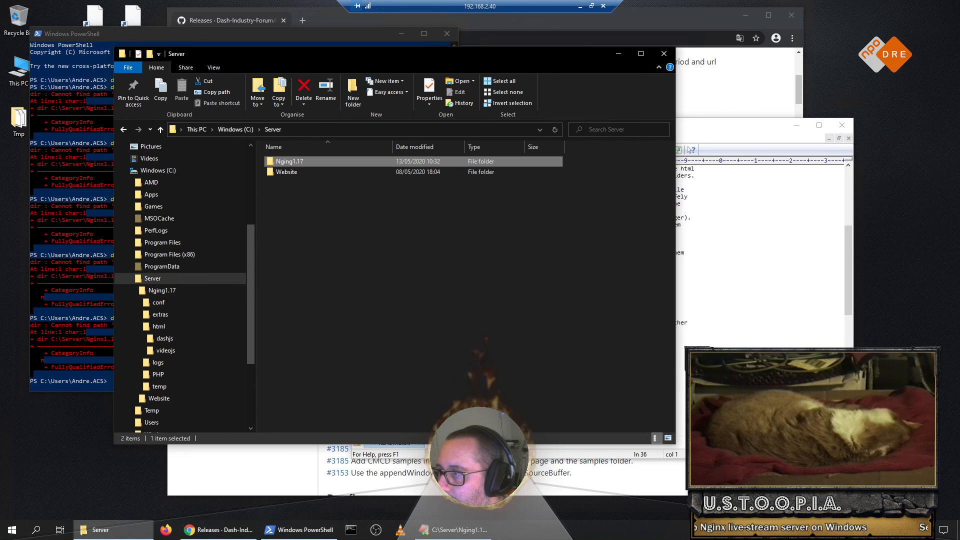
left_click(295, 161)
left_click(294, 161)
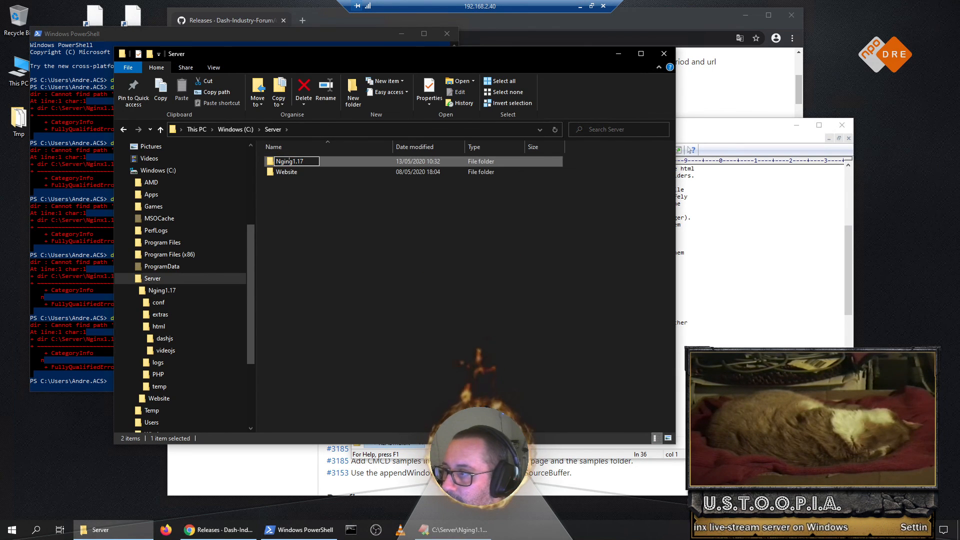
key("Delete")
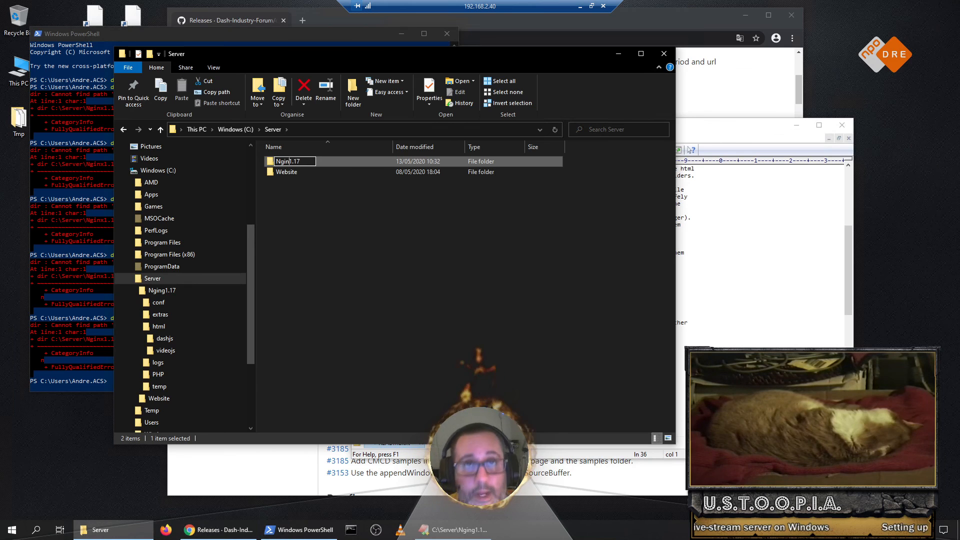
type("x")
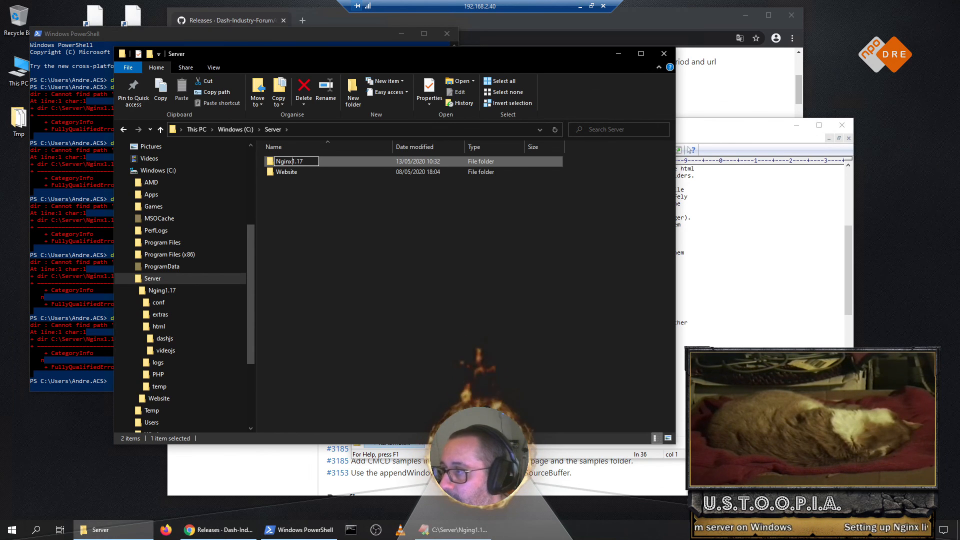
key("Return")
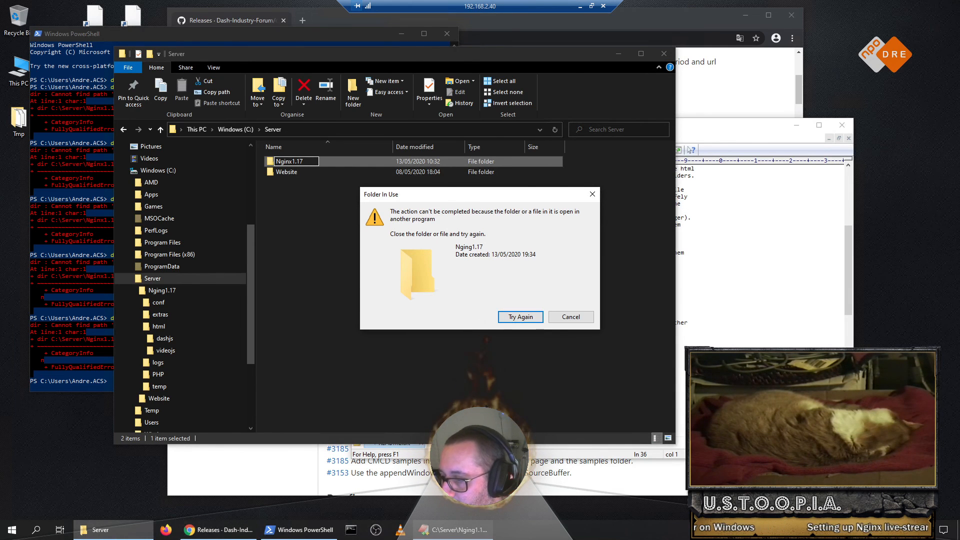
Step: Close the README.txt window in EditPlus and retry the folder rename to Nginx1.17
left_click(440, 530)
left_click(843, 125)
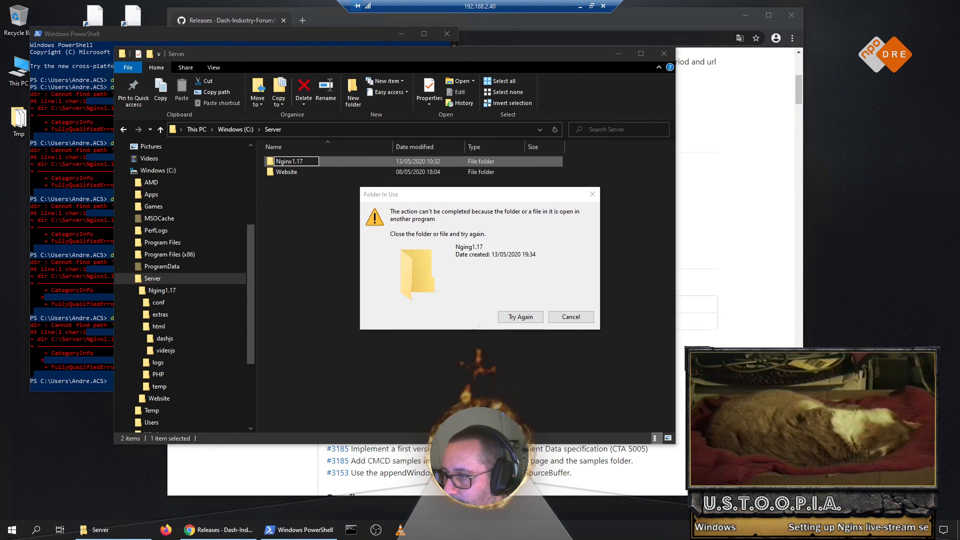
key("Return")
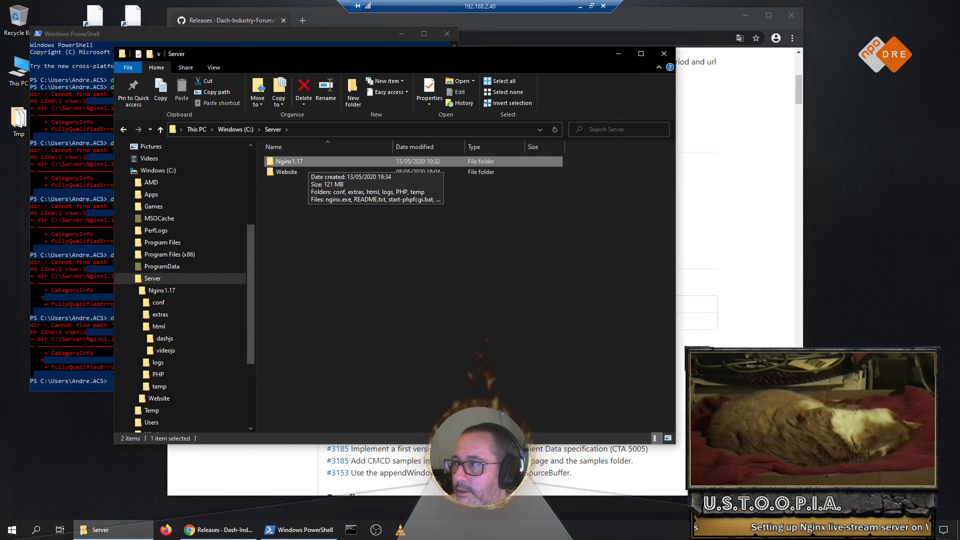
Step: Switch to PowerShell and rerun the last Unblock-File command for C:\Server\Nginx1.17\html\videojs
key("alt+Tab")
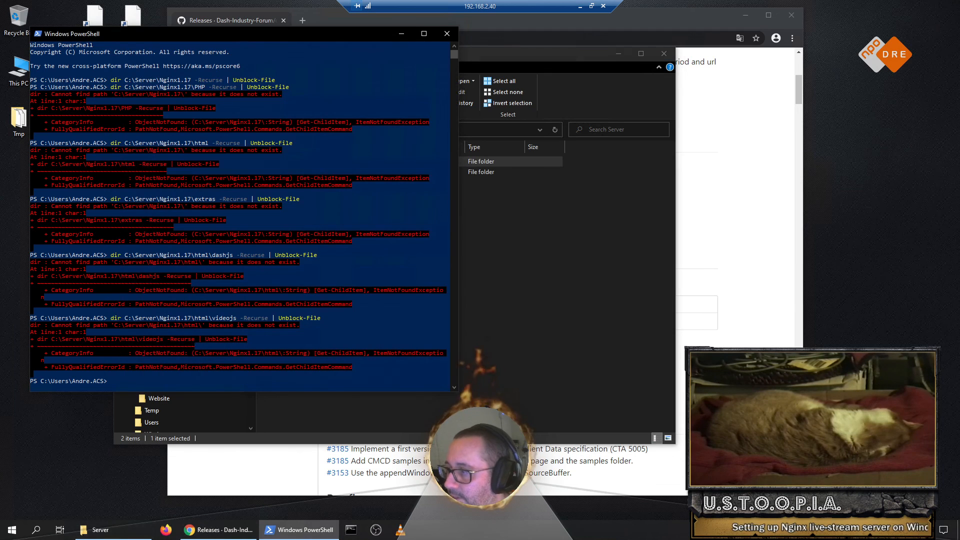
key("Up")
key("Return")
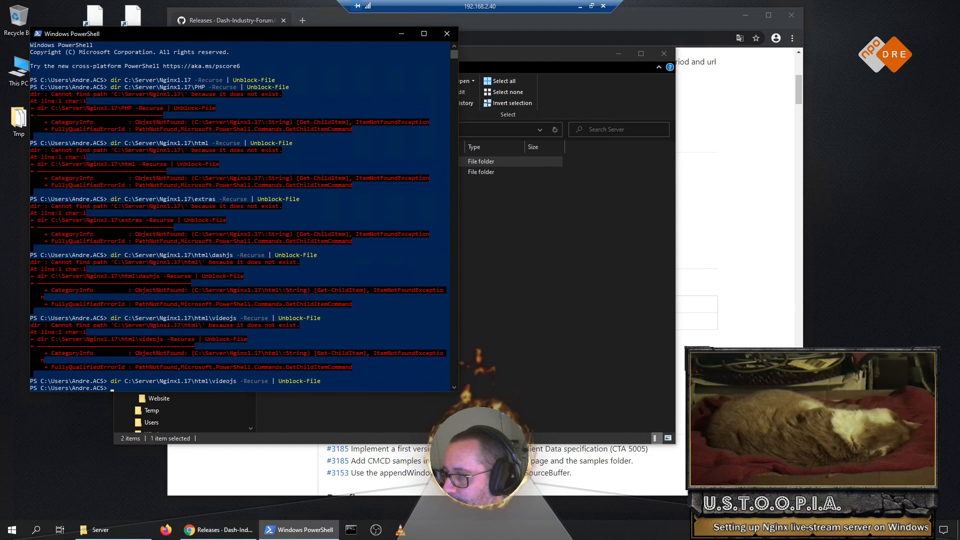
Step: Minimize the Chrome window and open the Nginx1.17 folder in File Explorer
key("alt+Tab")
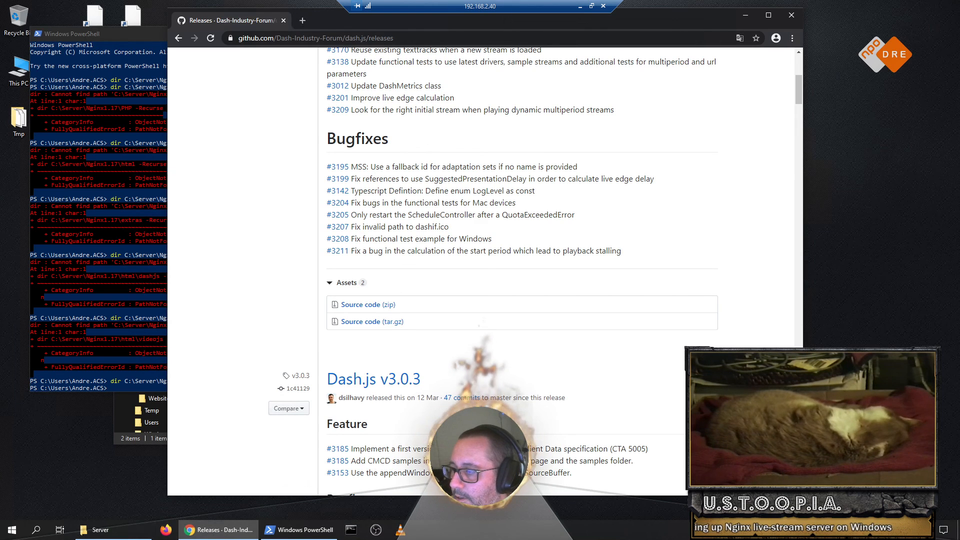
left_click(218, 530)
left_click(113, 530)
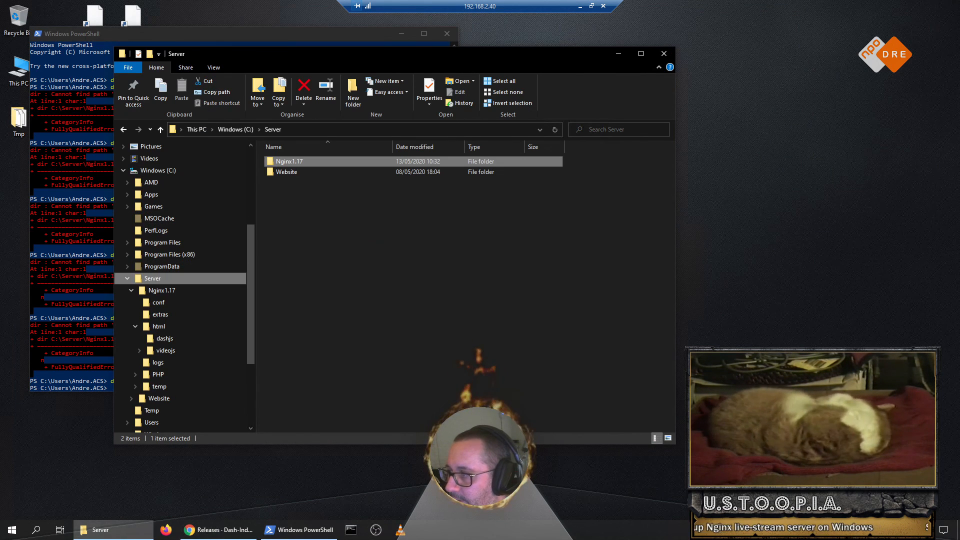
left_click(161, 291)
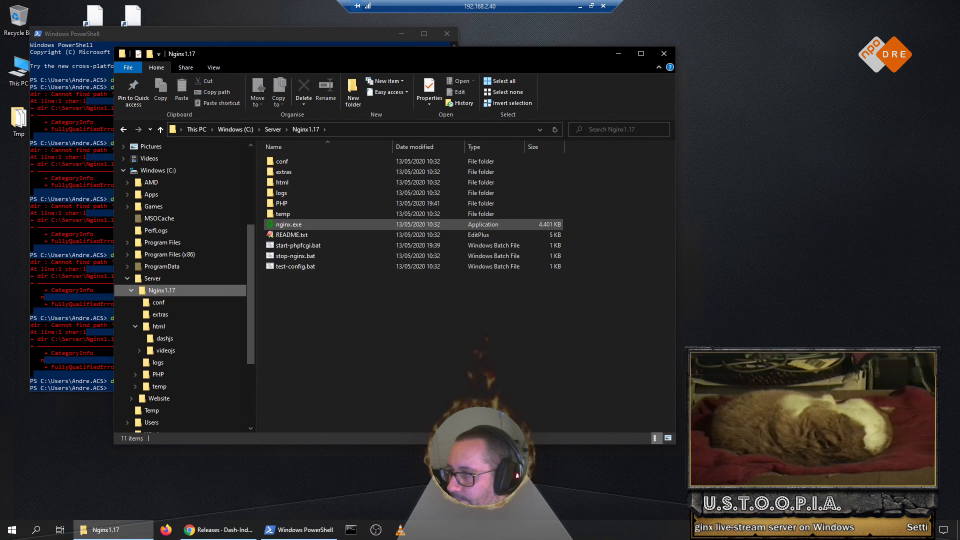
Step: Open README.txt in the Nginx1.17 folder and copy all six Unblock-File command lines
left_click(295, 235)
double_click(295, 235)
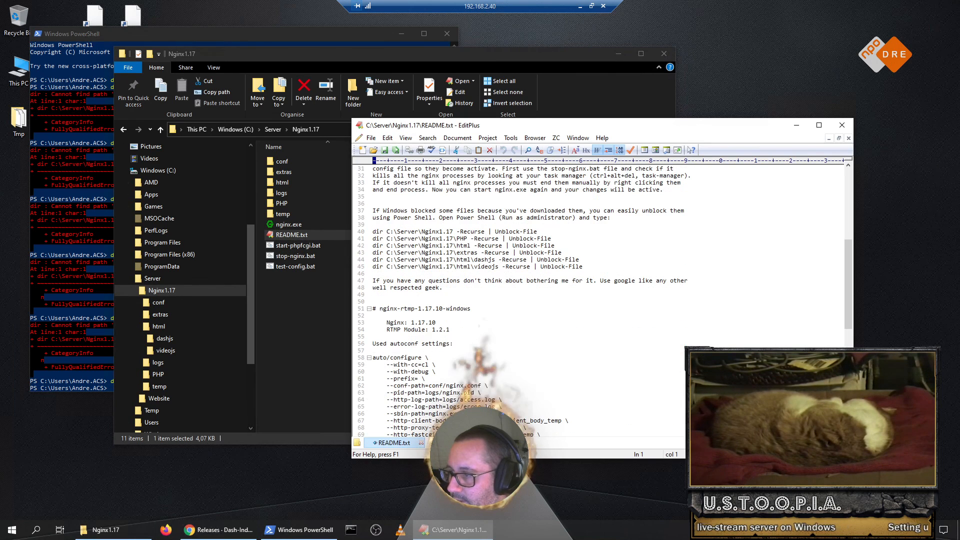
left_click_drag(583, 267, 373, 232)
key("ctrl+c")
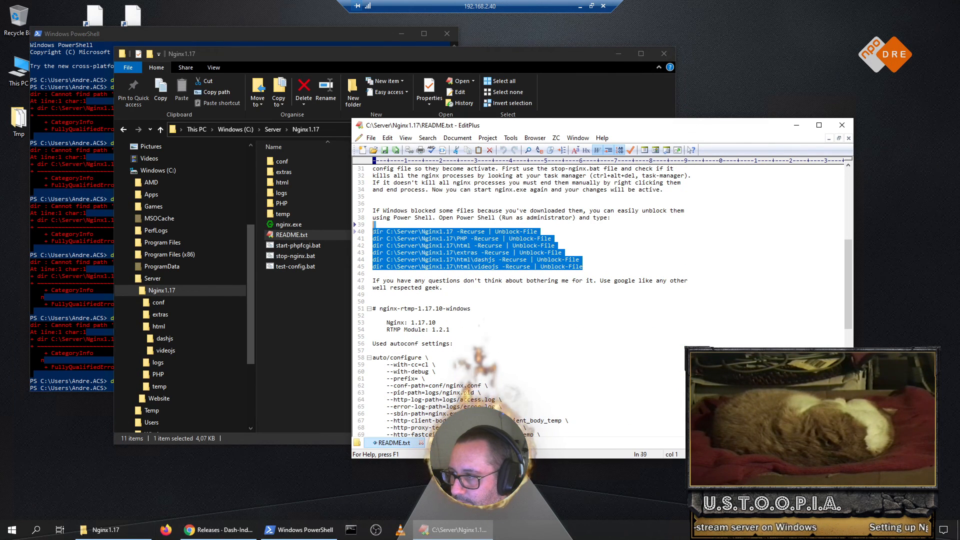
Step: Switch to PowerShell and run the copied Unblock-File commands for C:\Server\Nginx1.17 and its PHP, html, extras, dashjs and videojs folders
left_click(797, 125)
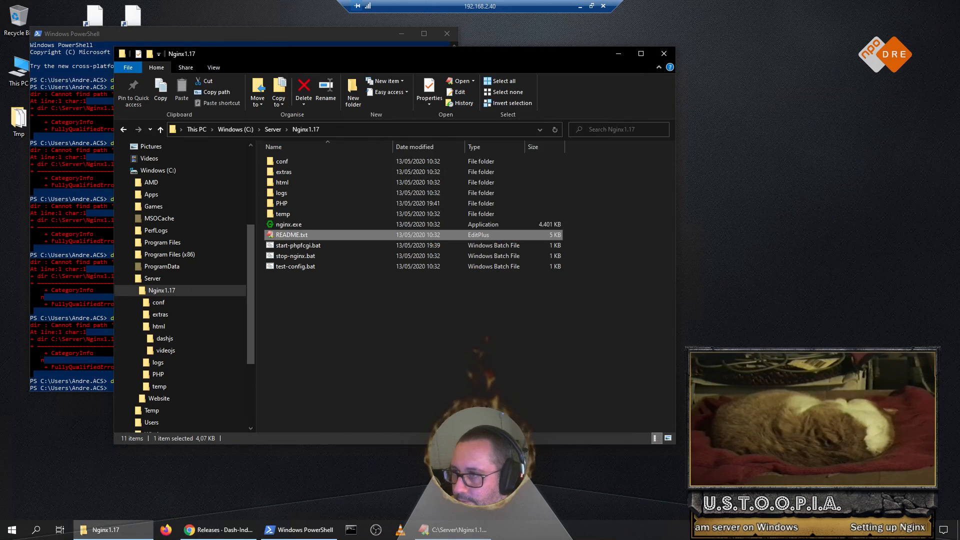
left_click(619, 54)
key("ctrl+v")
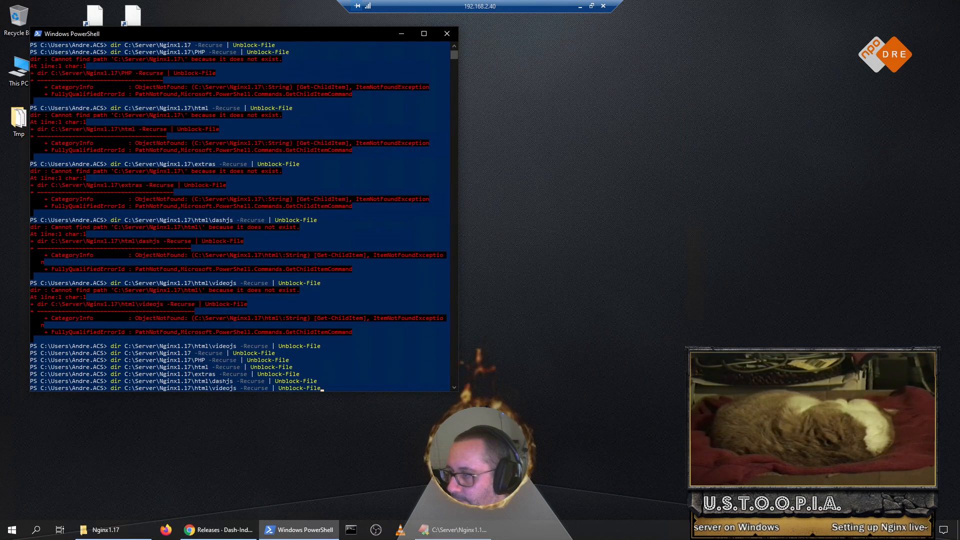
key("Return")
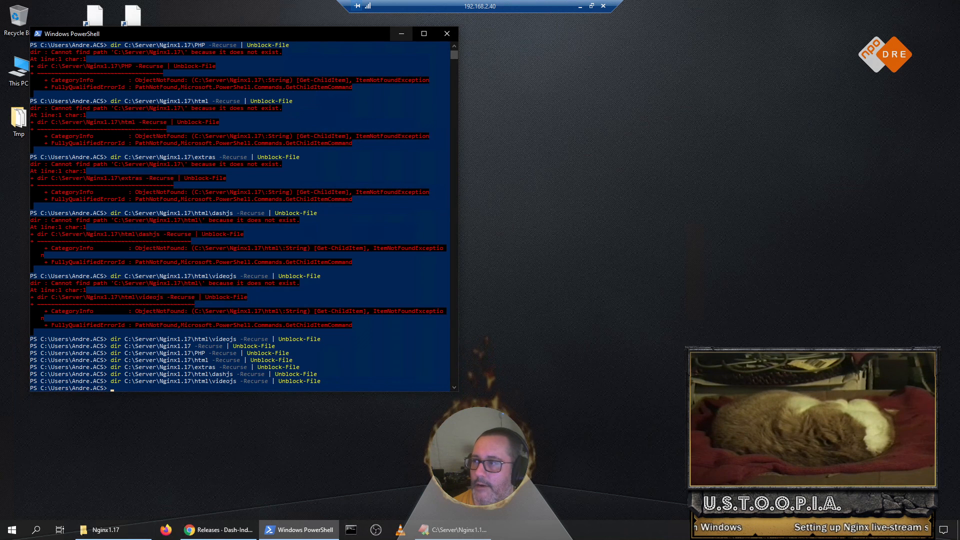
left_click(402, 33)
Step: Switch to File Explorer and look through the PHP, html and extras folders inside Nginx1.17
left_click(106, 530)
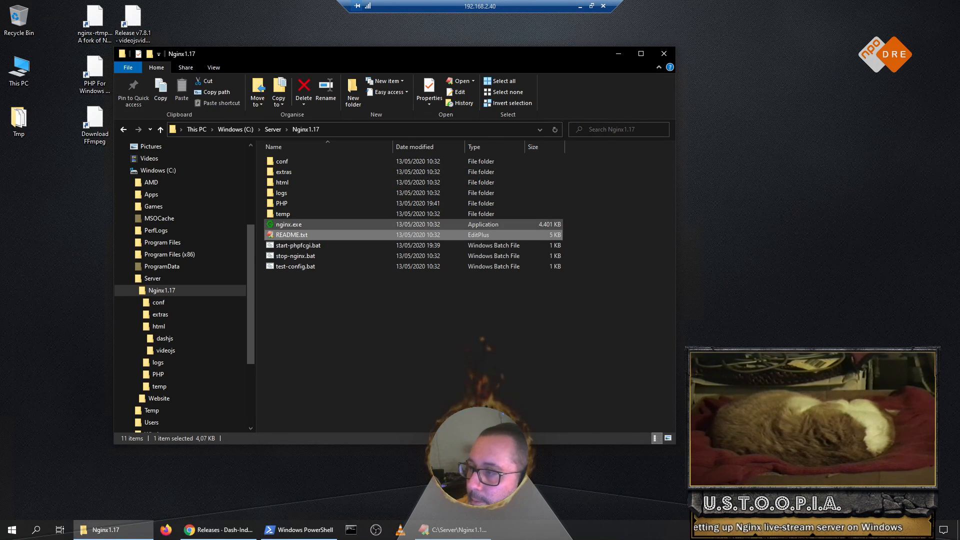
double_click(283, 203)
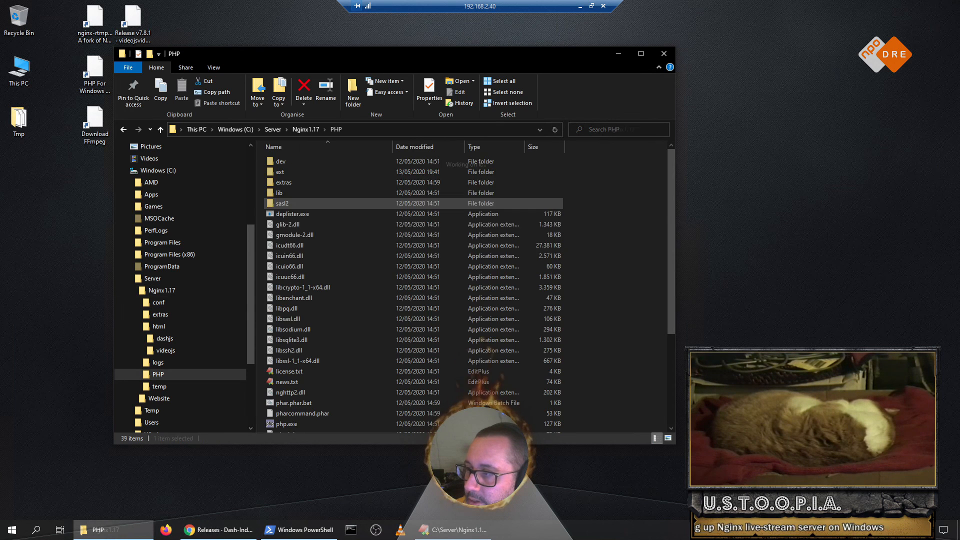
left_click(160, 387)
left_click(158, 362)
key("Up")
key("Up")
key("Up")
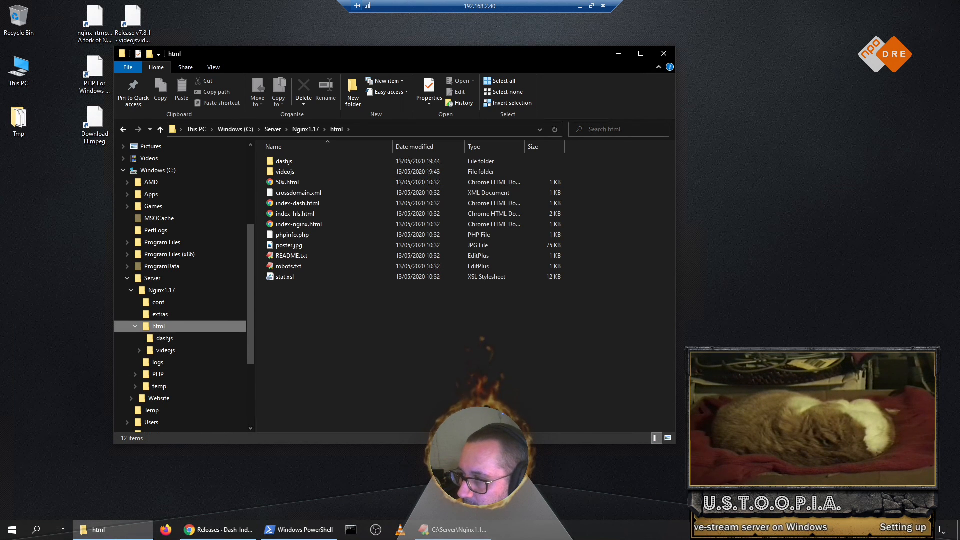
left_click(160, 315)
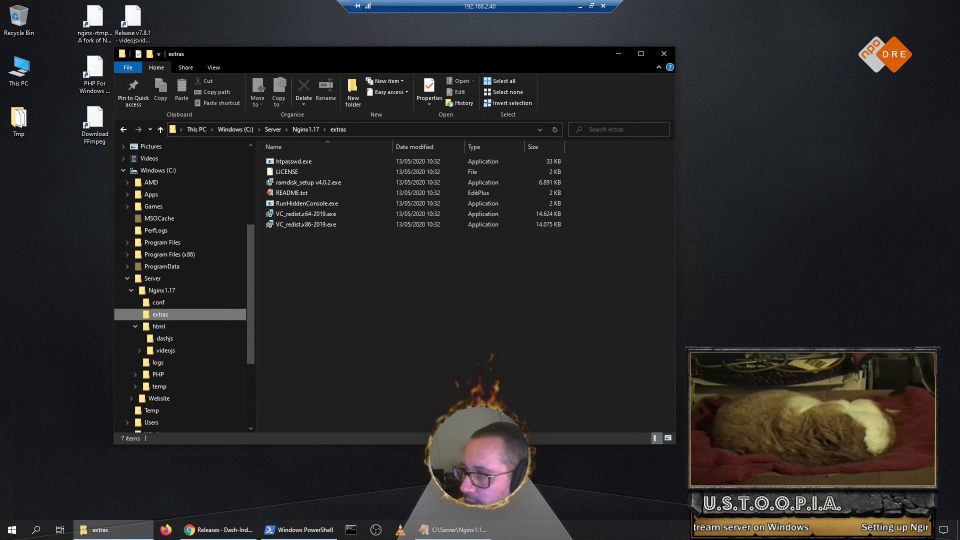
Step: Review the tools in the extras folder: the VC_redist installers, RunHiddenConsole.exe, ramdisk_setup v4.0.2.exe and htpasswd.exe
left_click(306, 214)
left_click(306, 225)
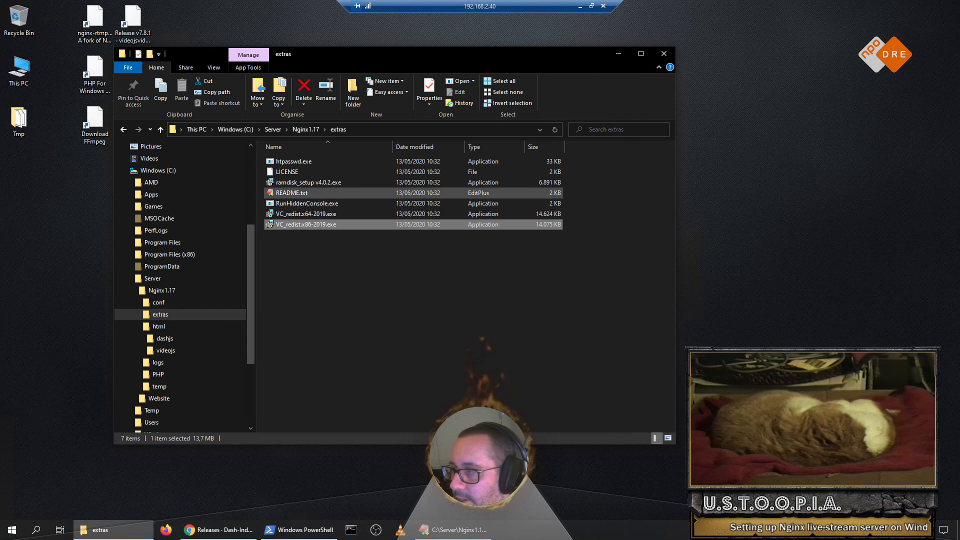
left_click(307, 204)
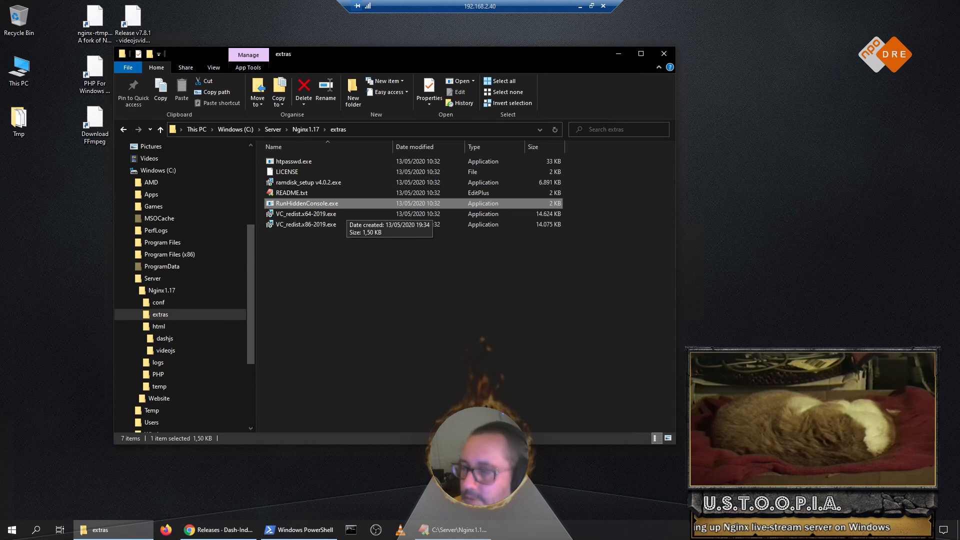
left_click(330, 193)
left_click(330, 183)
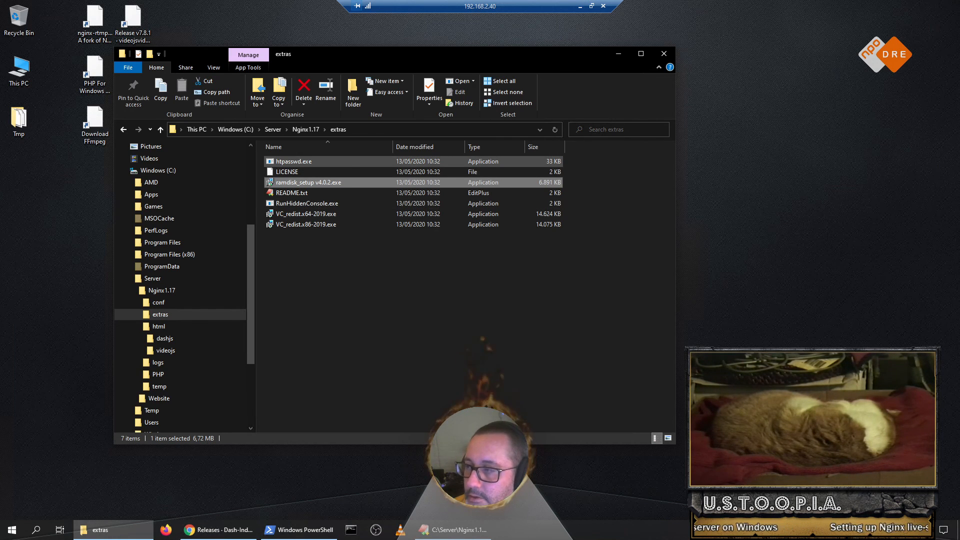
left_click(319, 162)
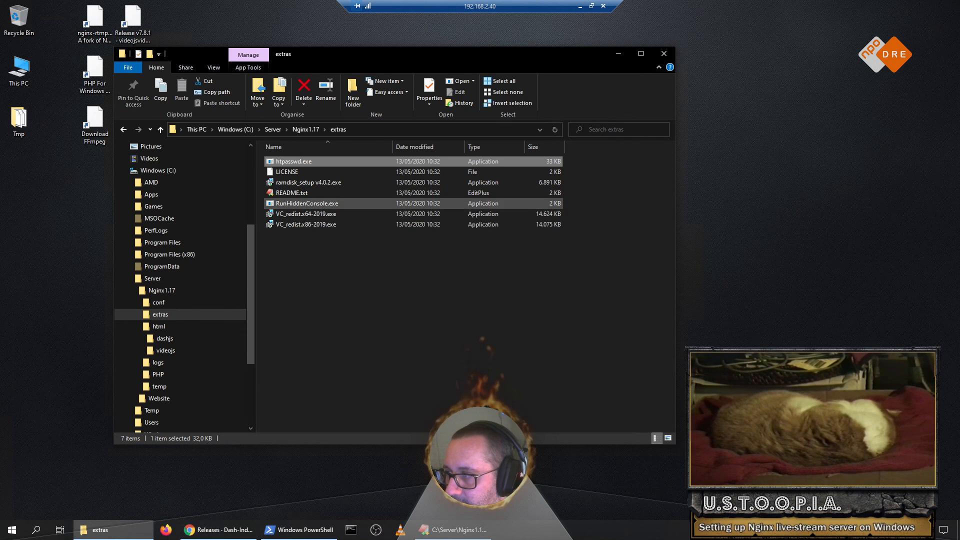
left_click(320, 204)
left_click_drag(391, 243, 310, 206)
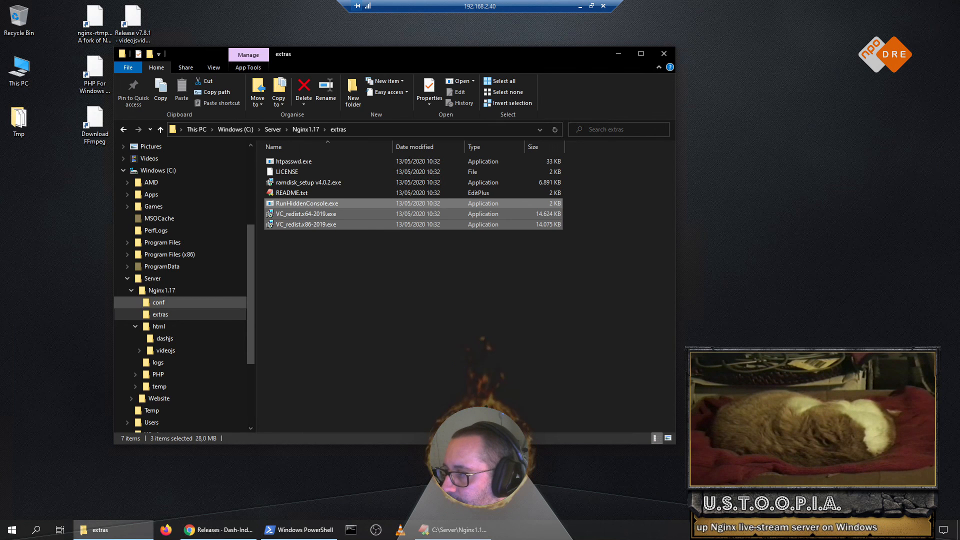
Step: Look at the files in the conf folder and return to the Nginx1.17 folder
left_click(161, 291)
left_click(159, 302)
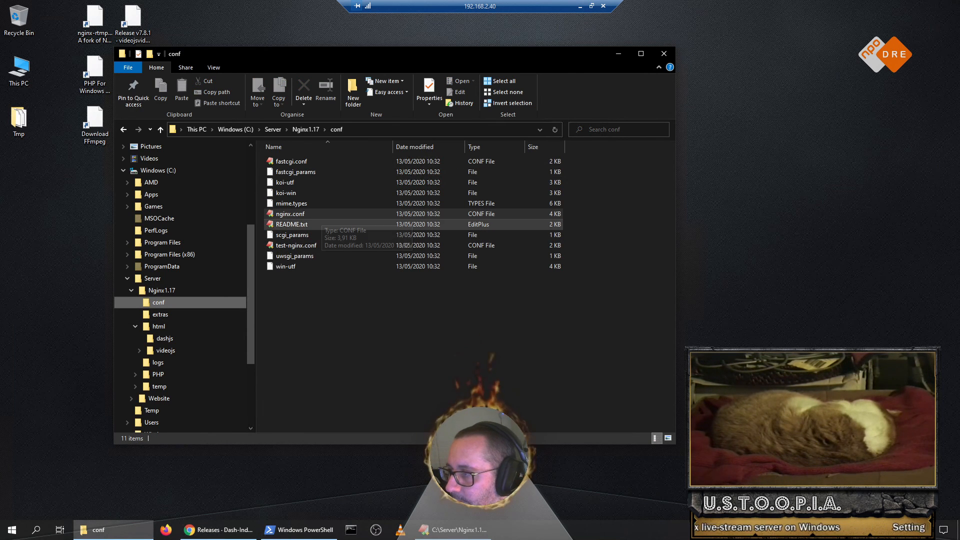
left_click(162, 291)
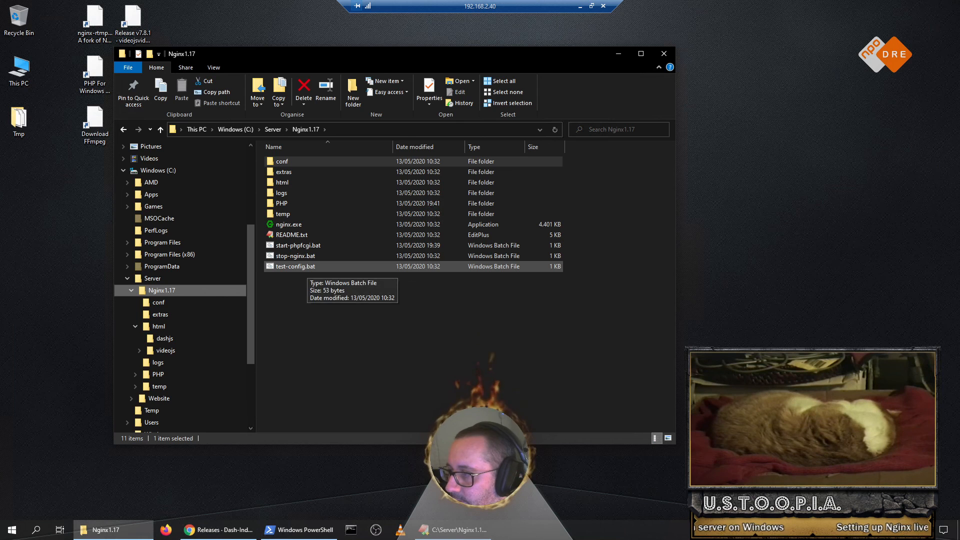
Step: Open a Command Prompt and change the working directory to C:\Server\Nginx1.17
left_click(351, 531)
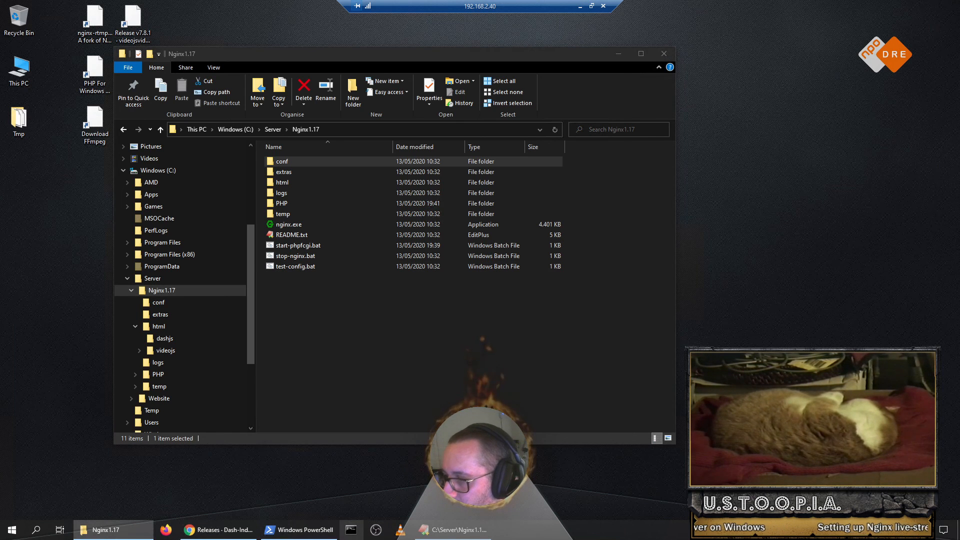
left_click_drag(350, 86, 493, 113)
type("cd\\")
type("\\")
key("Return")
type("cd Server")
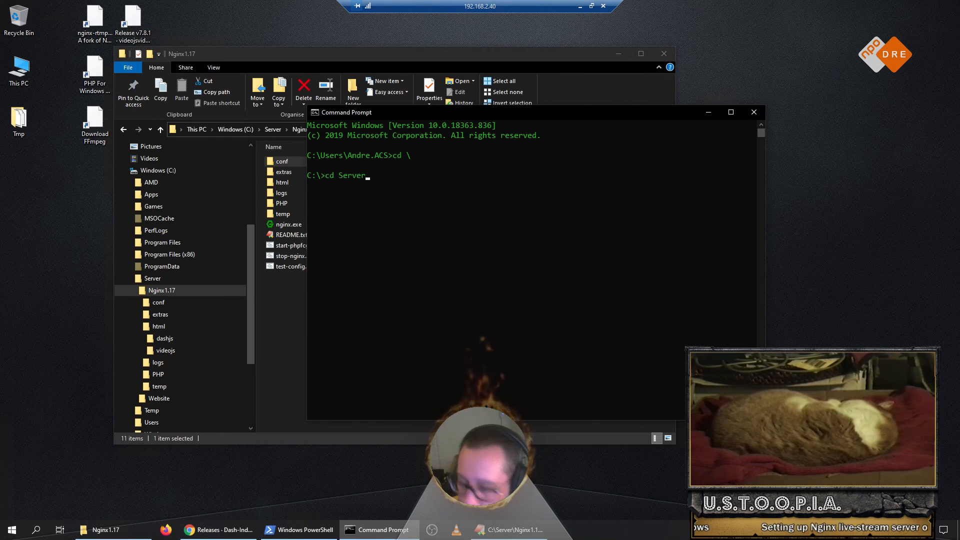
type("\\")
type("\\Nginx1.17\\")
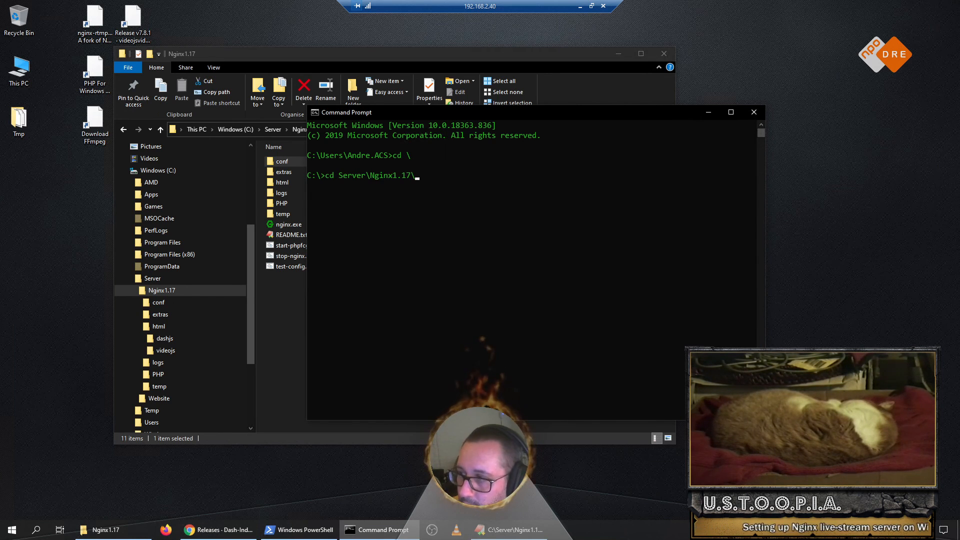
key("BackSpace")
key("Return")
Step: Test the configuration with nginx -t and allow nginx.exe through the firewall on domain, private and public networks
type("nginx -t")
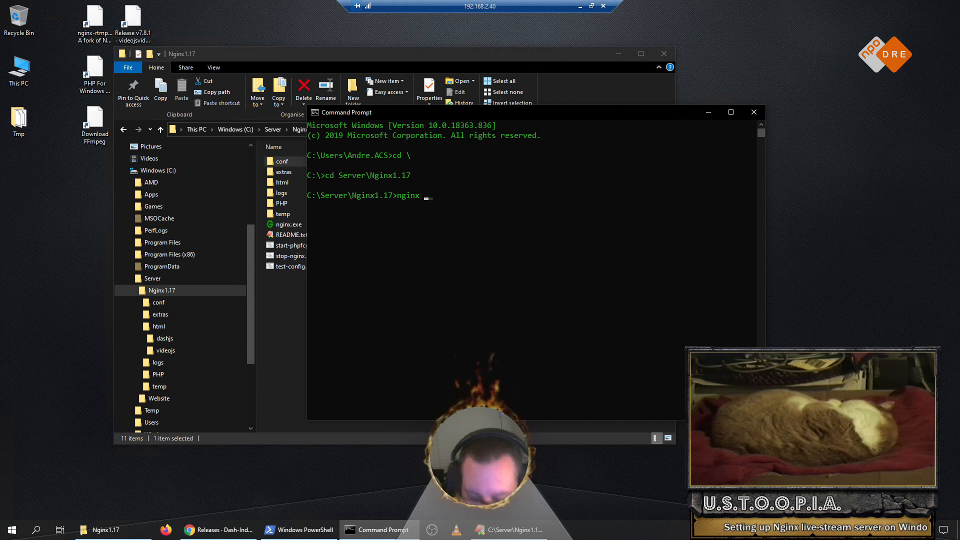
key("Return")
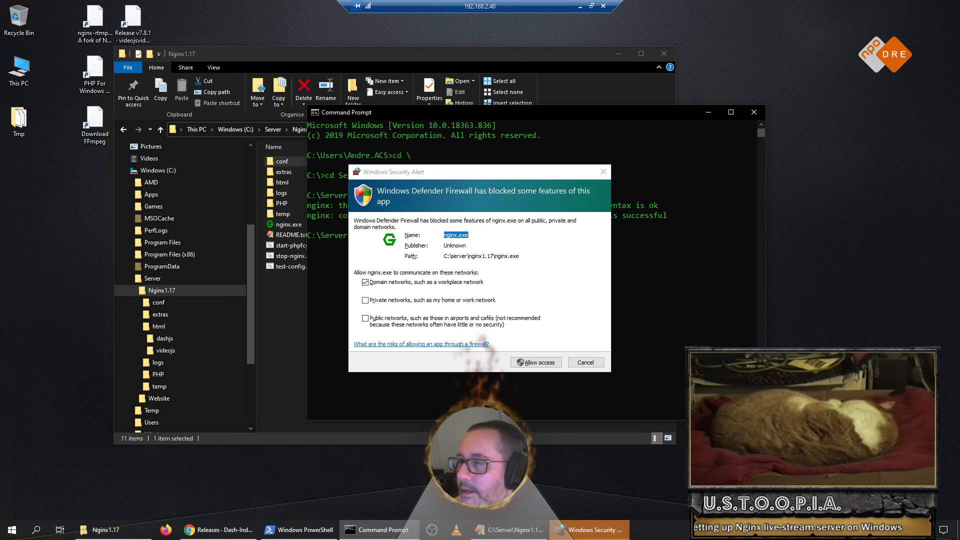
left_click(365, 301)
left_click(365, 318)
left_click(536, 363)
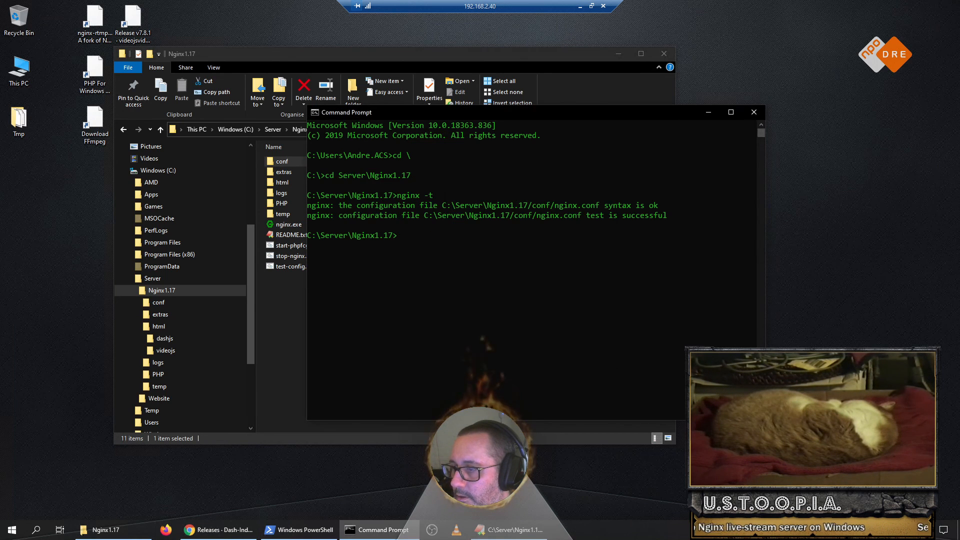
Step: Highlight the configuration syntax line, close the Command Prompt and launch nginx.exe from the Nginx1.17 folder
left_click_drag(663, 205, 321, 206)
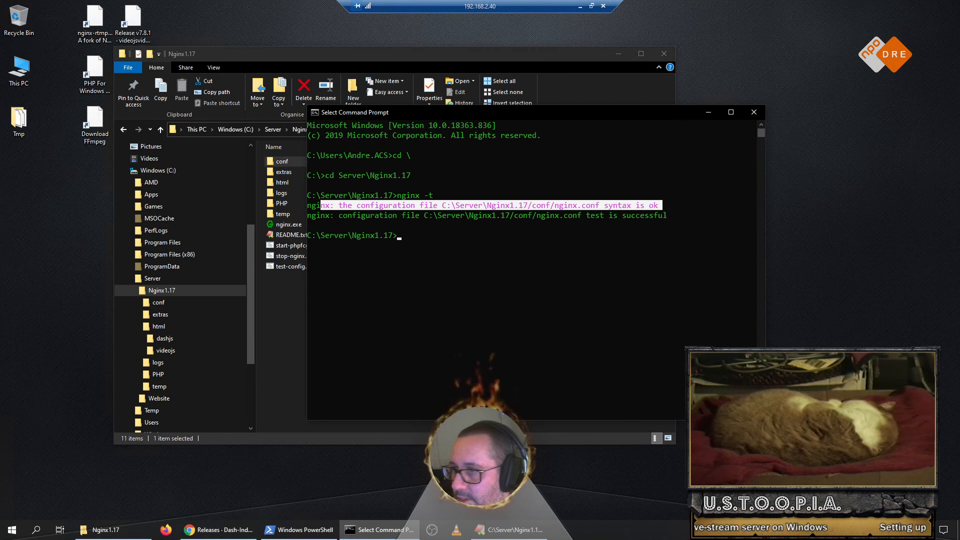
left_click(753, 113)
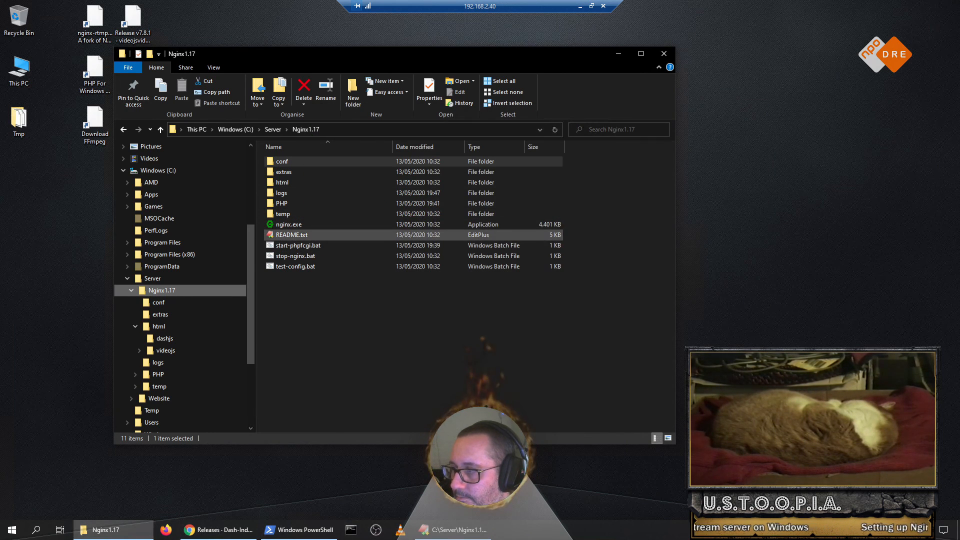
left_click(290, 224)
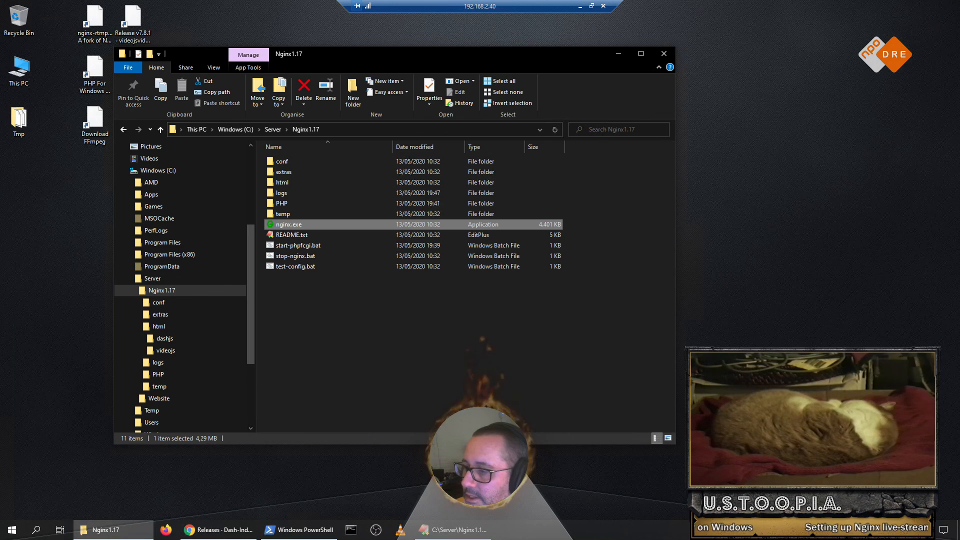
Step: Check the nginx.exe processes in Task Manager and minimize its window
right_click(536, 529)
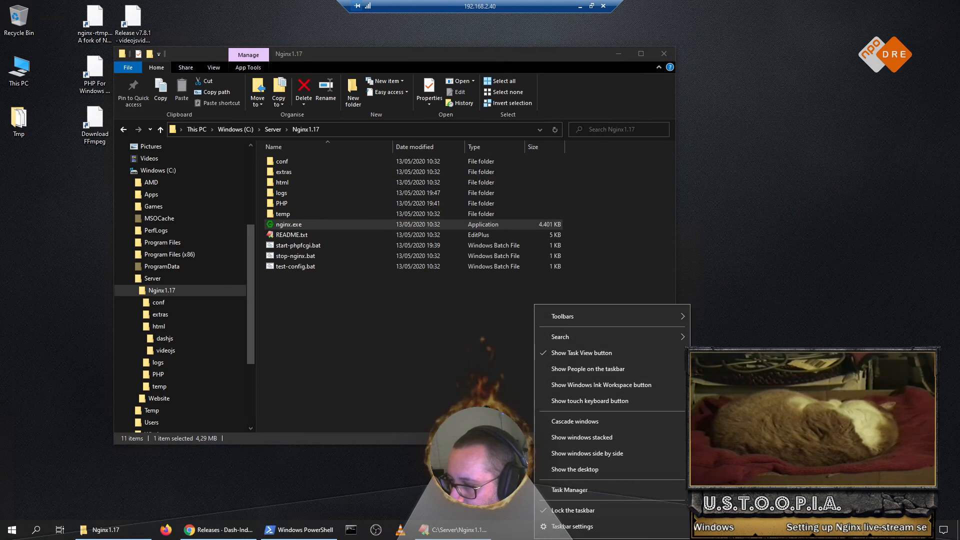
left_click(583, 490)
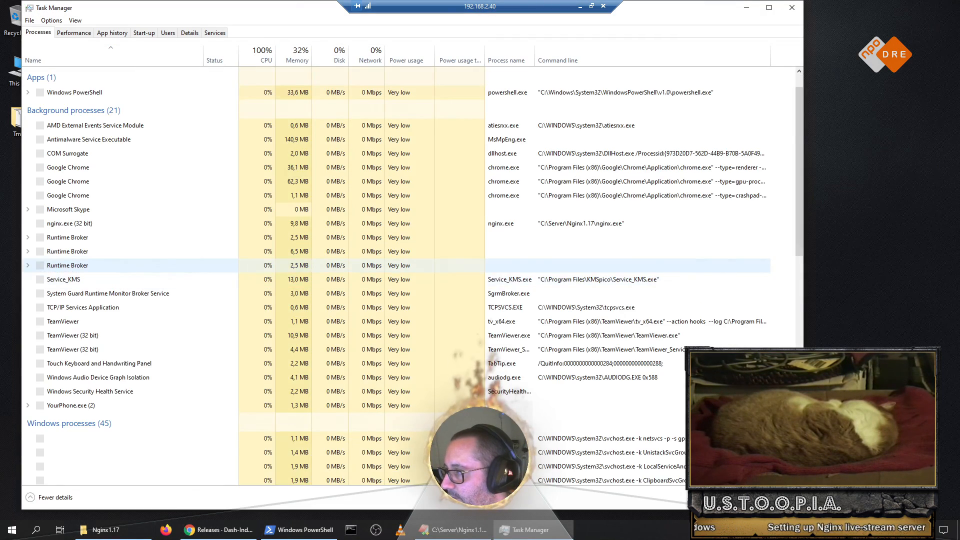
left_click(69, 392)
left_click(69, 406)
left_click(70, 391)
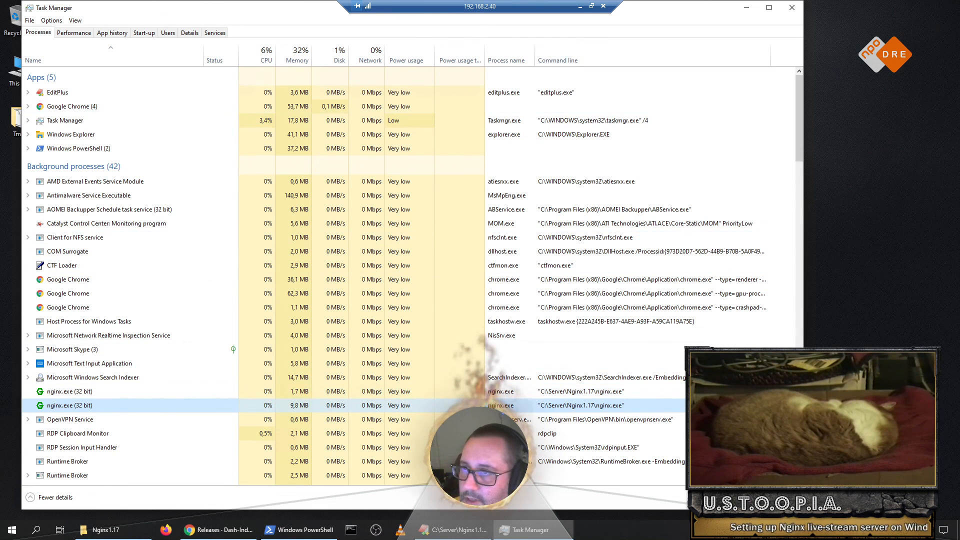
left_click(747, 8)
left_click(218, 530)
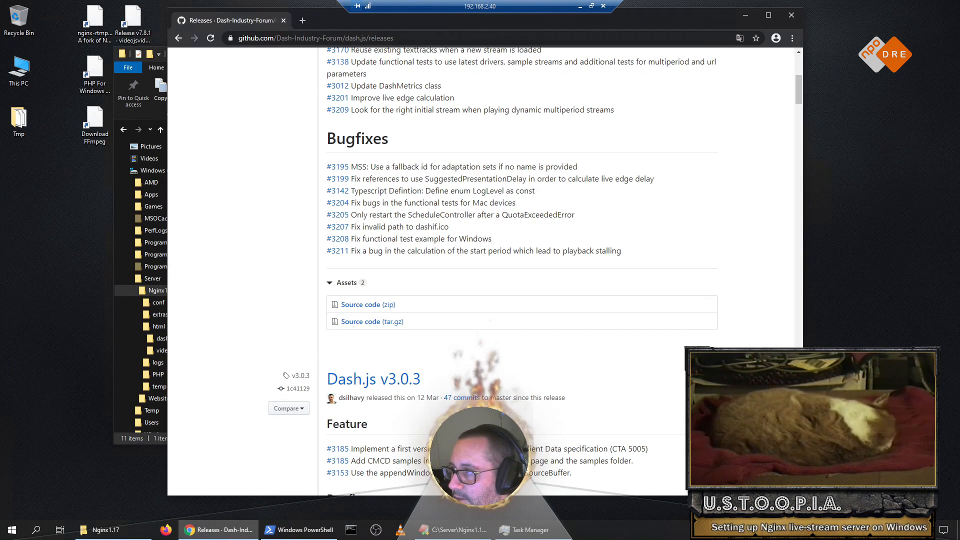
left_click(320, 38)
type("http:/")
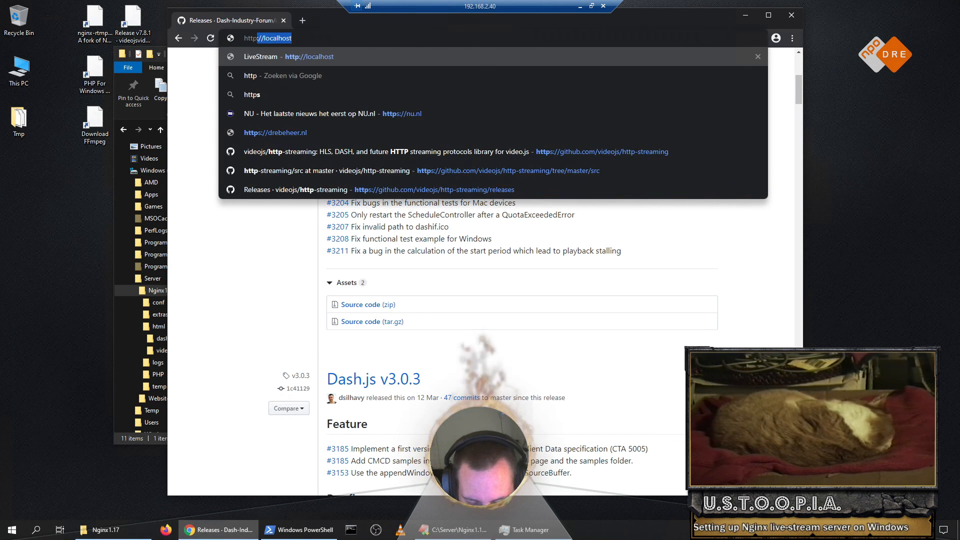
type("/")
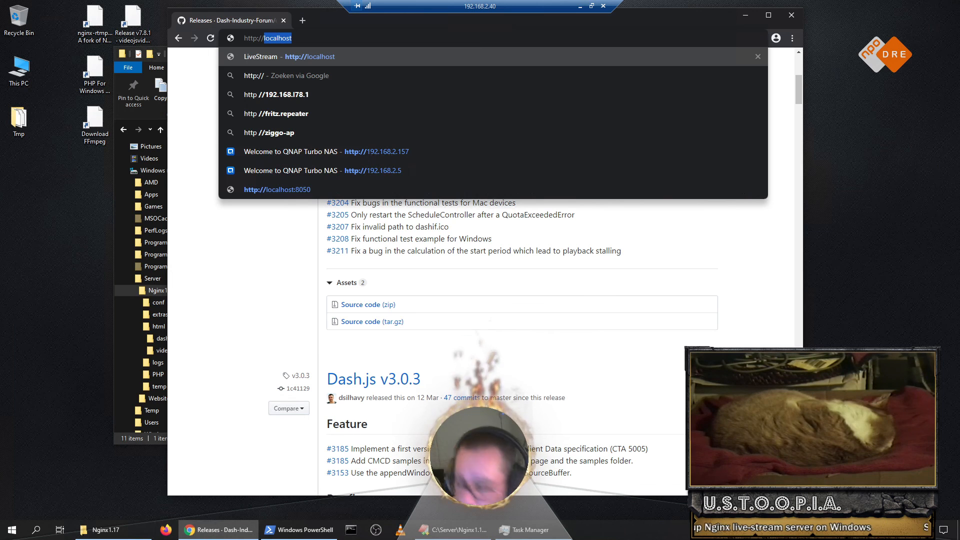
key("Right")
type(":8050")
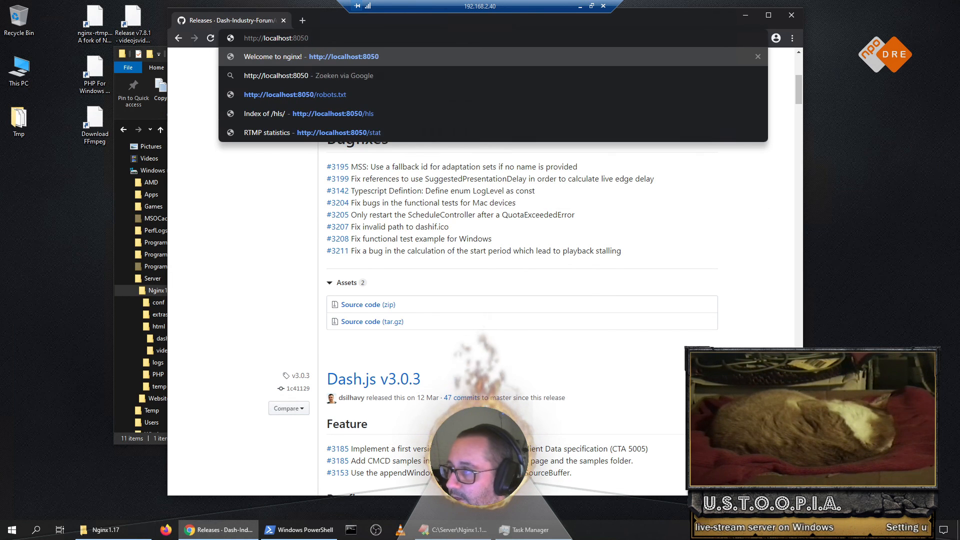
key("Return")
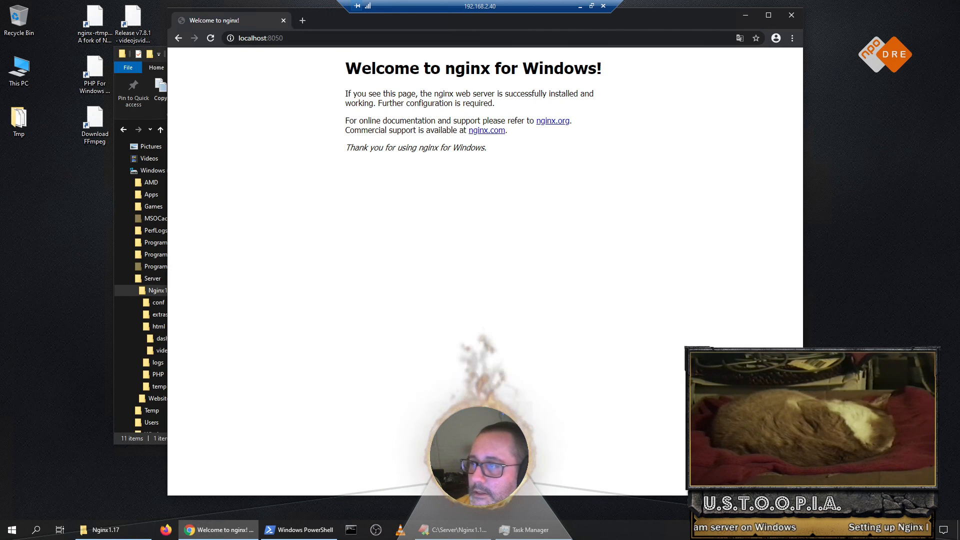
Step: Examine index-nginx.html, phpinfo.php and stat.xsl in the html folder of Nginx1.17
left_click(106, 529)
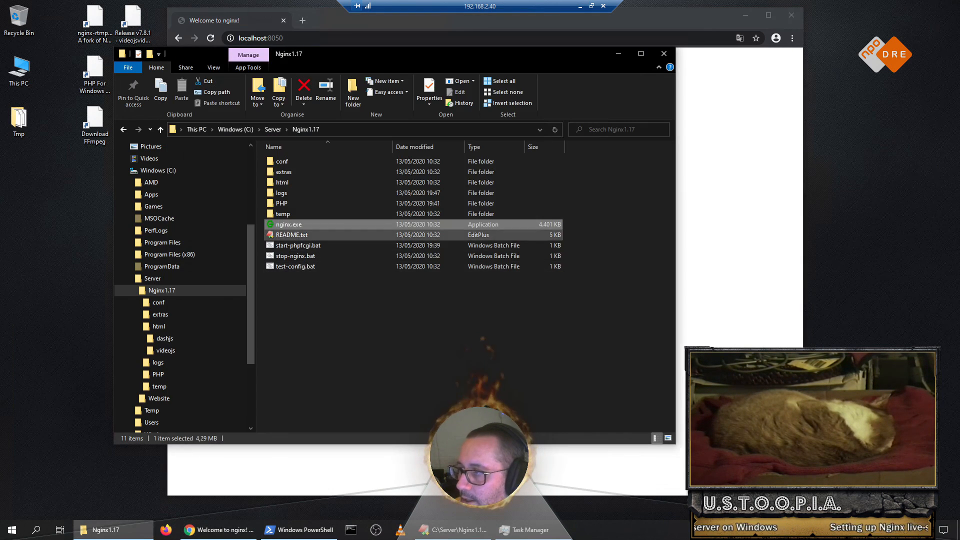
double_click(282, 182)
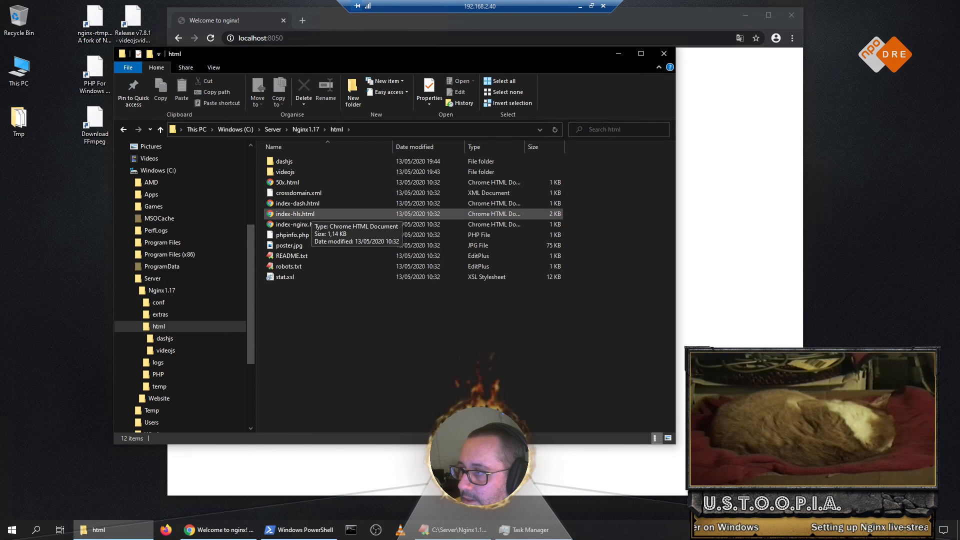
left_click(295, 224)
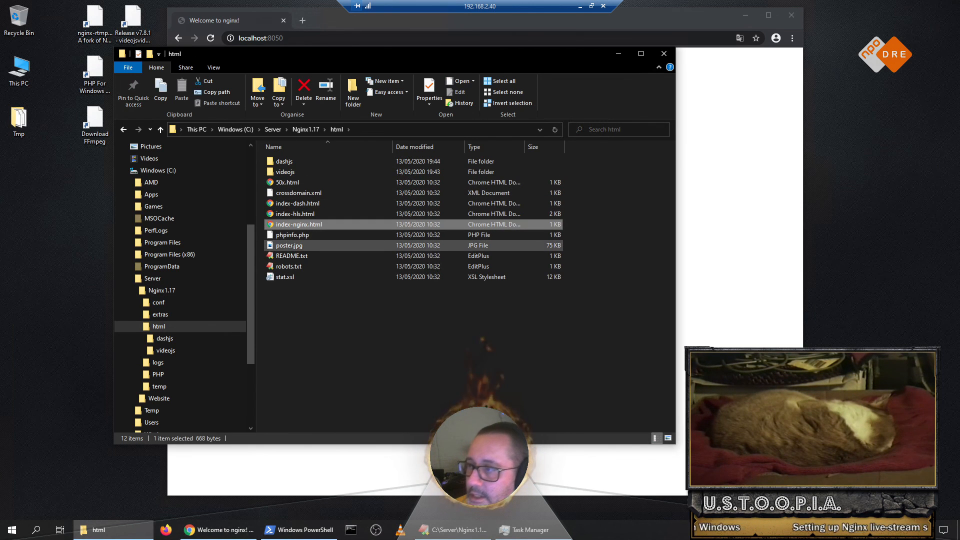
left_click_drag(380, 54, 321, 98)
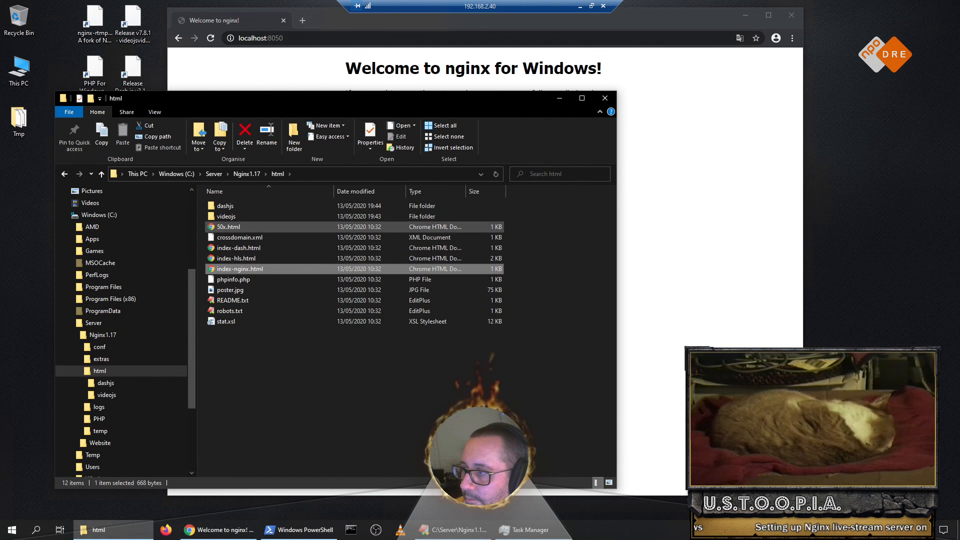
left_click(235, 279)
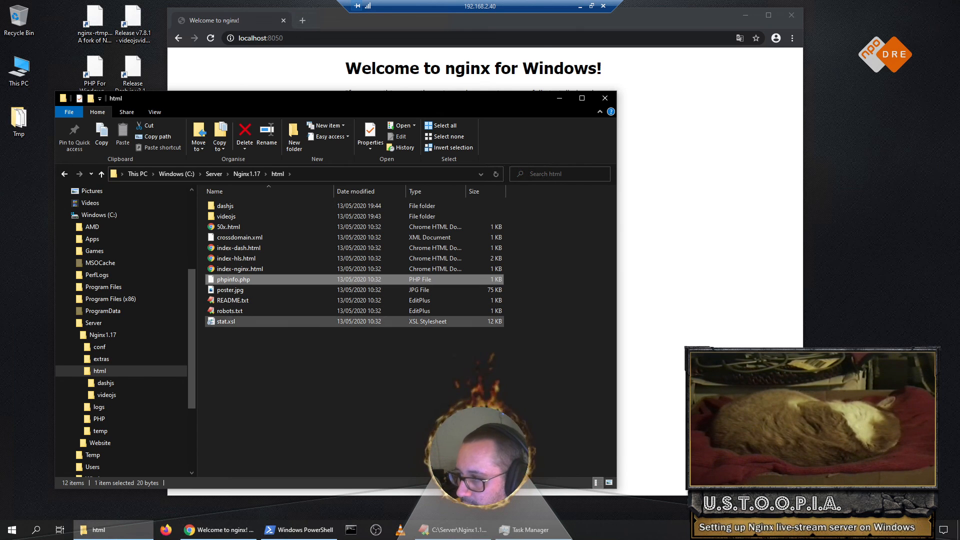
left_click(226, 321)
Step: Switch to Chrome and load the RTMP statistics page at localhost:8050/stat
left_click(280, 38)
left_click(284, 38)
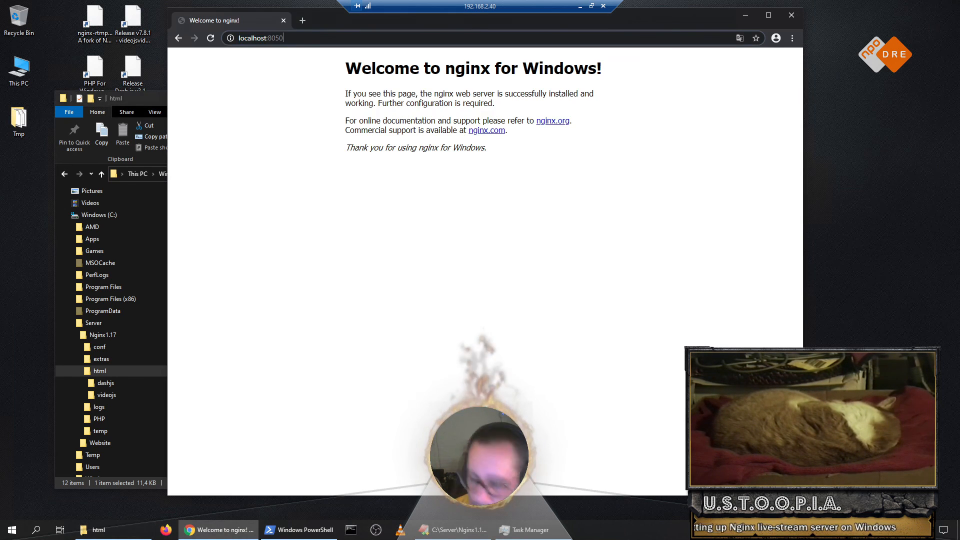
type("/stat")
key("Return")
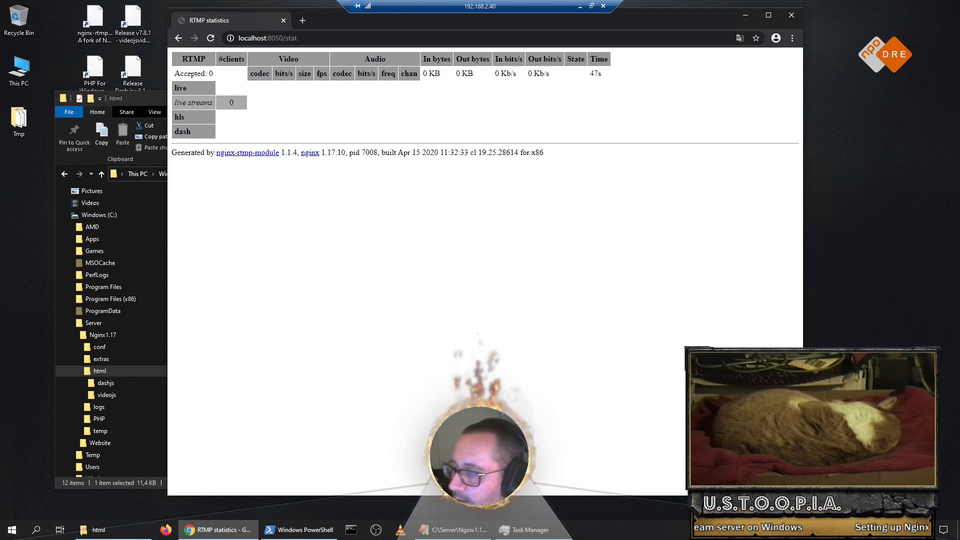
Step: Minimize the browser and folder windows, switch to OBS and review its output and stream settings, accepting them
left_click(219, 530)
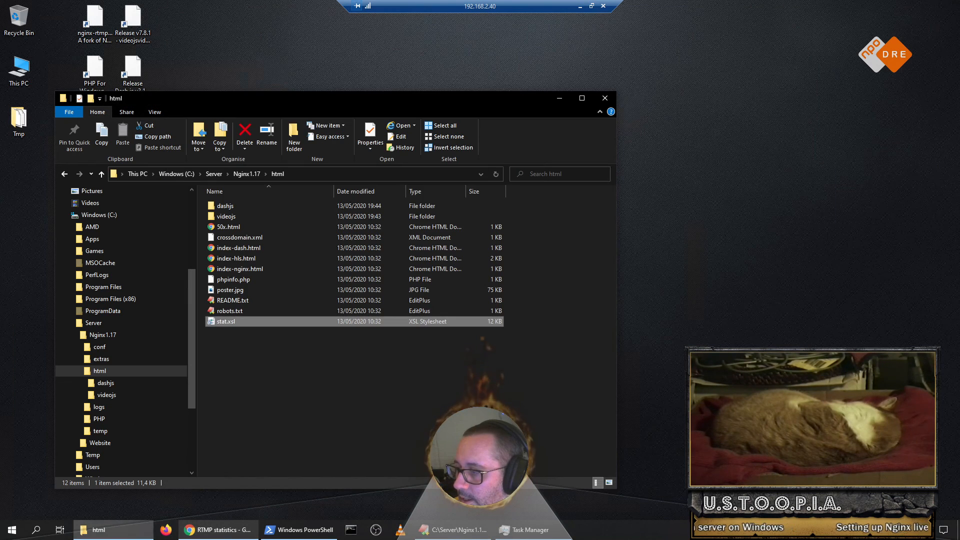
left_click(98, 530)
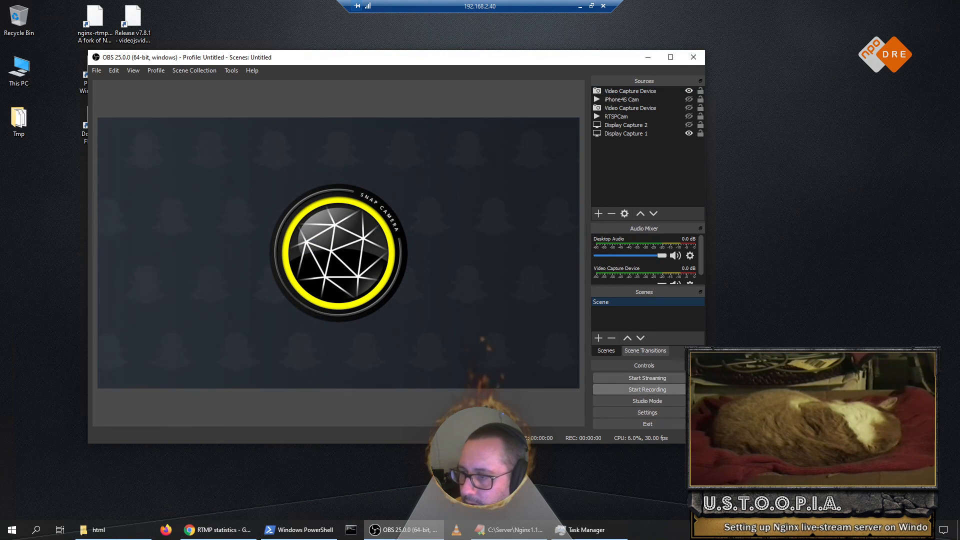
left_click(647, 412)
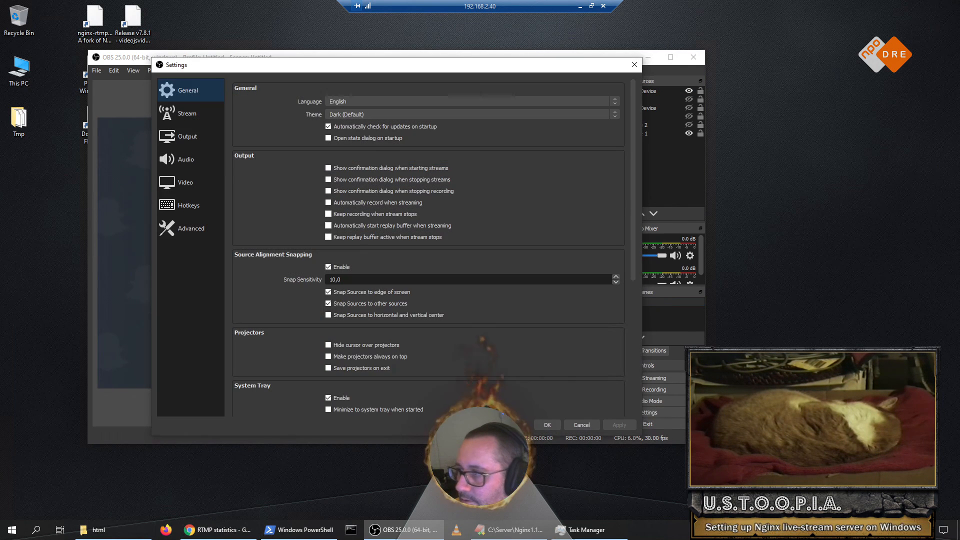
left_click(188, 136)
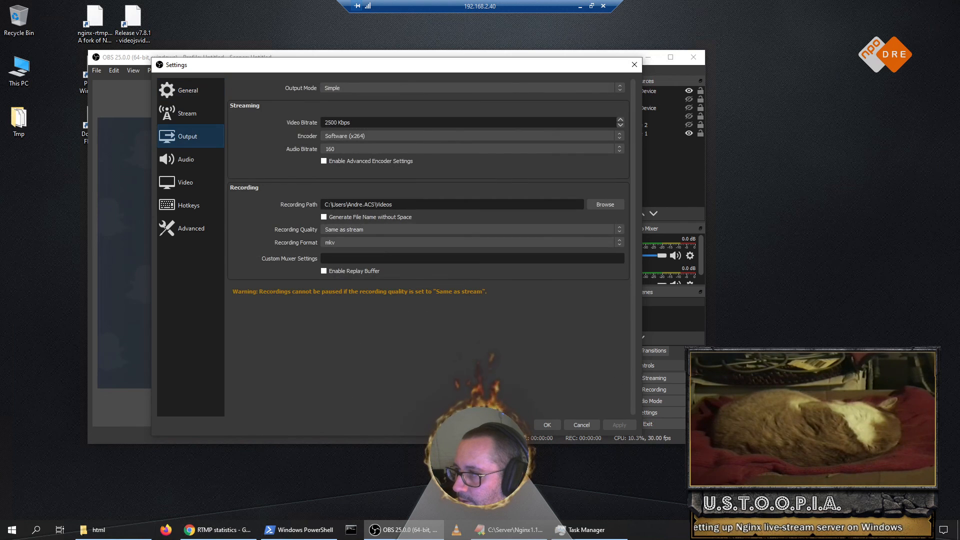
left_click(188, 114)
left_click_drag(382, 107, 324, 121)
left_click(614, 121)
left_click(547, 425)
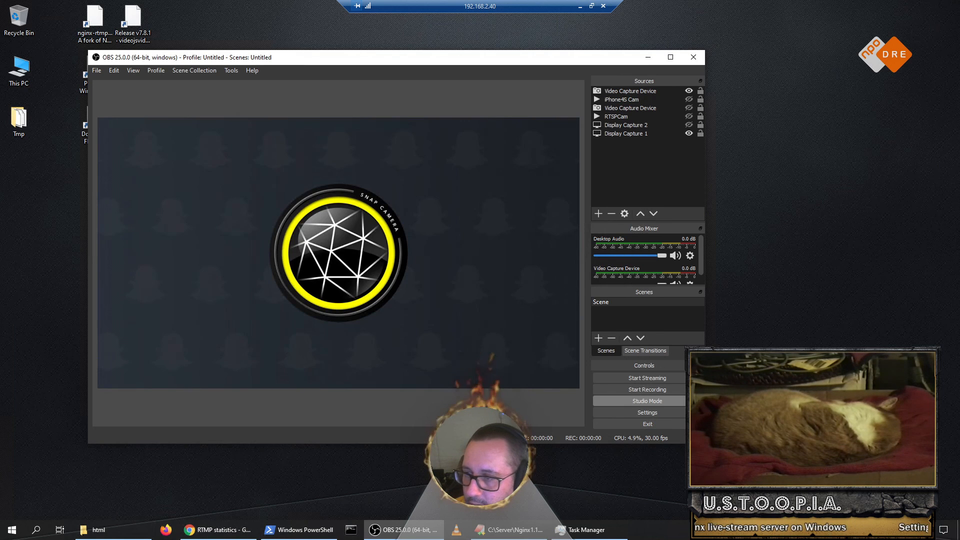
Step: Start streaming from OBS, refresh the RTMP statistics page in Chrome and expand the client list of the live stream
left_click(647, 378)
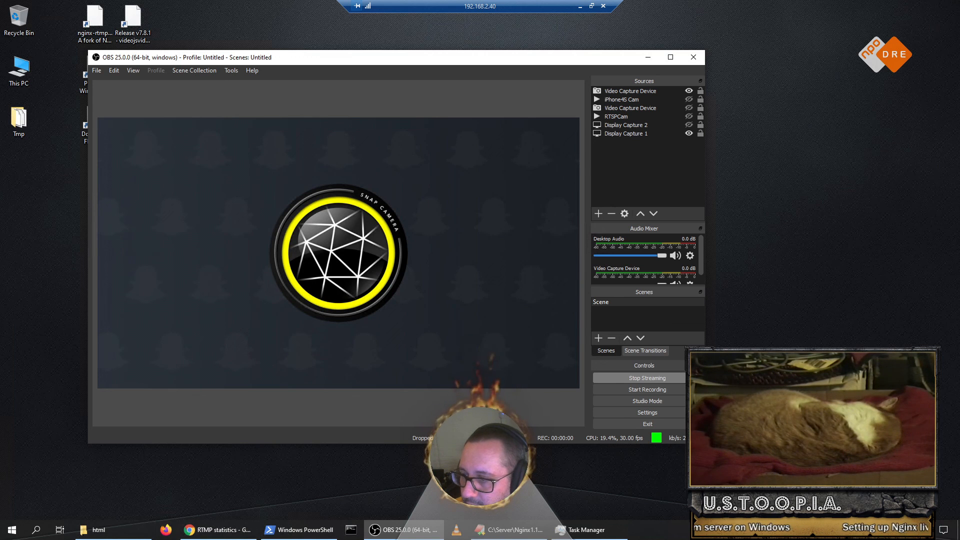
left_click(218, 530)
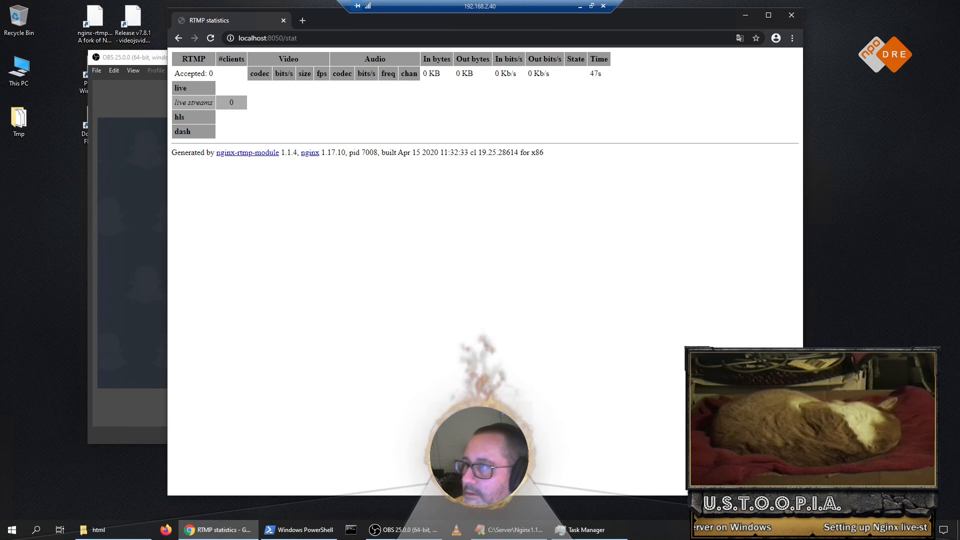
key("F5")
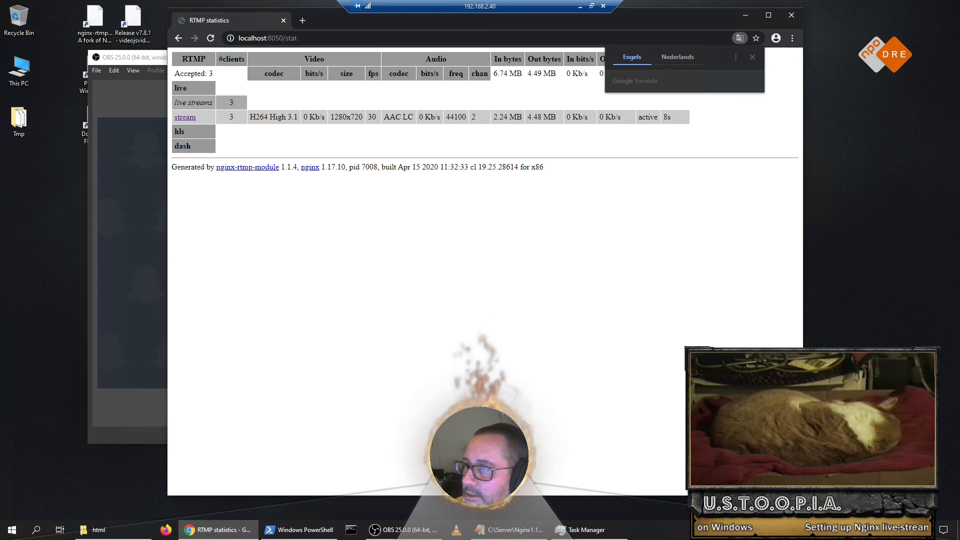
left_click(185, 117)
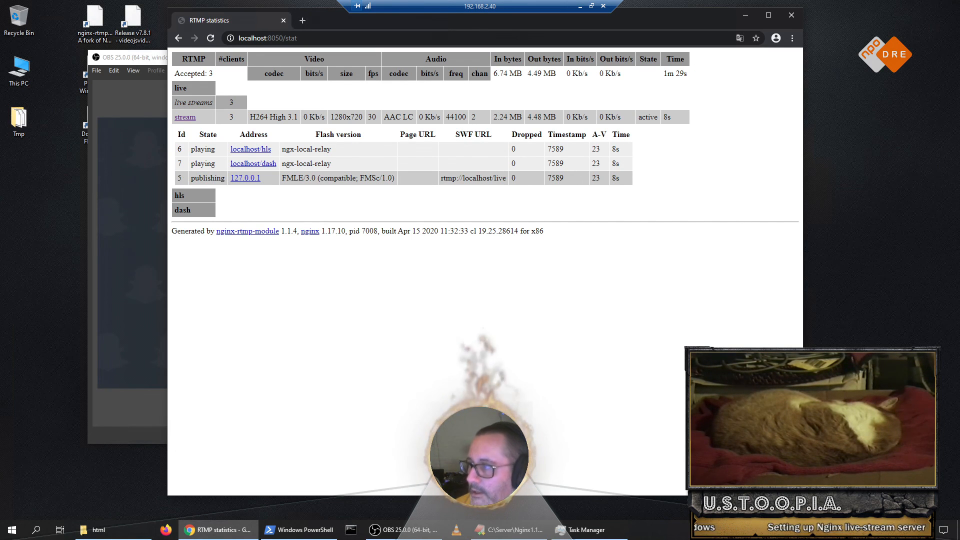
Step: Highlight the publishing state and the localhost/hls address in the stream's client list, and clear the selection
left_click_drag(225, 178, 194, 178)
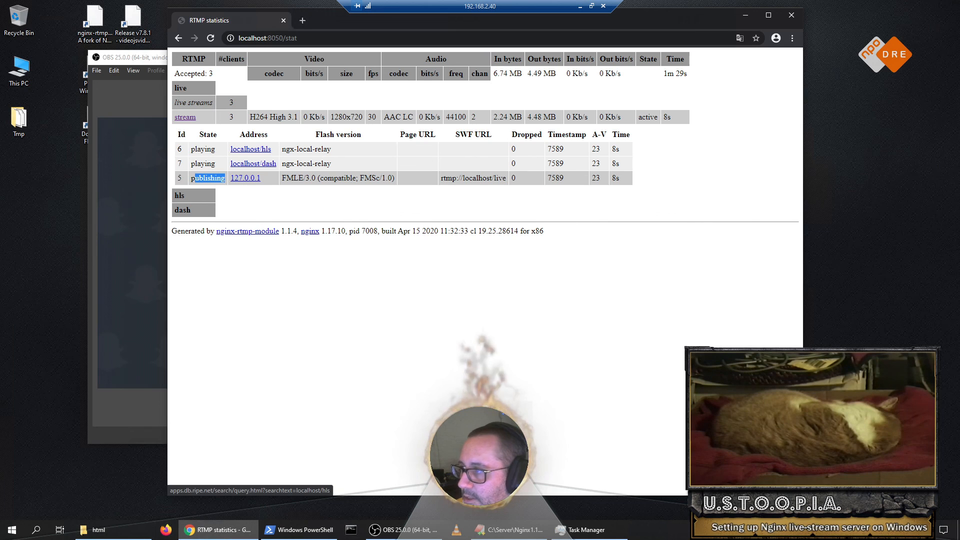
left_click_drag(273, 150, 241, 150)
left_click(278, 164)
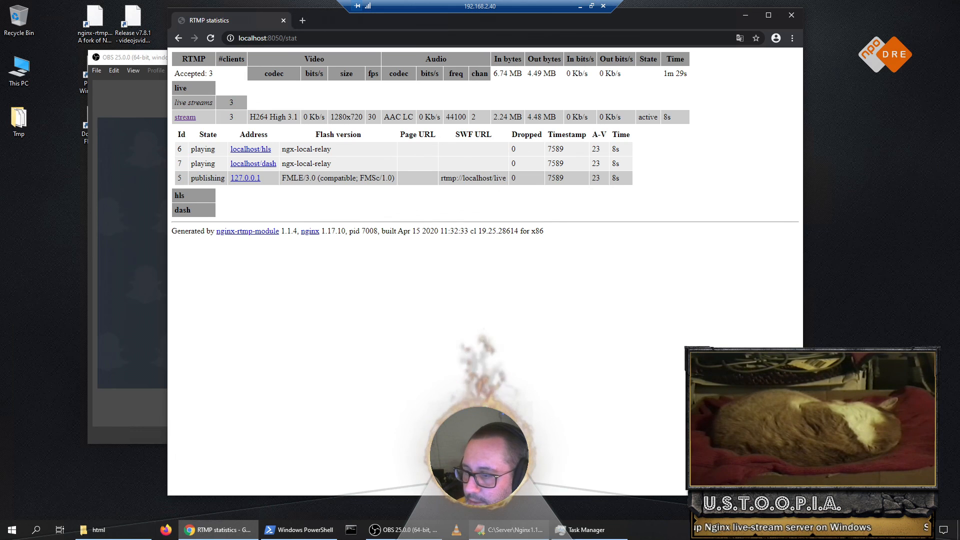
Step: Launch VLC media player and open its network stream dialog
left_click(457, 530)
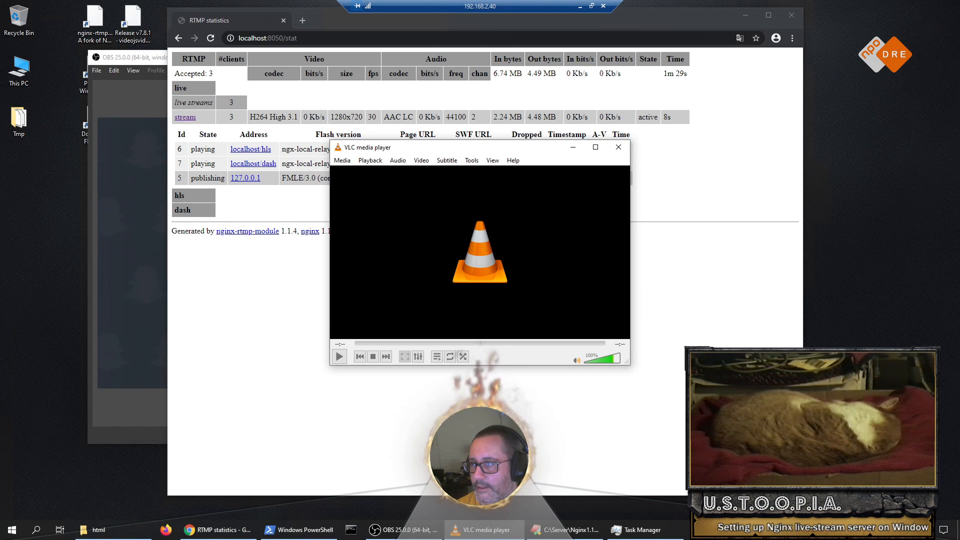
key("alt+m")
key("Down")
key("Down")
key("Down")
key("Down")
key("Down")
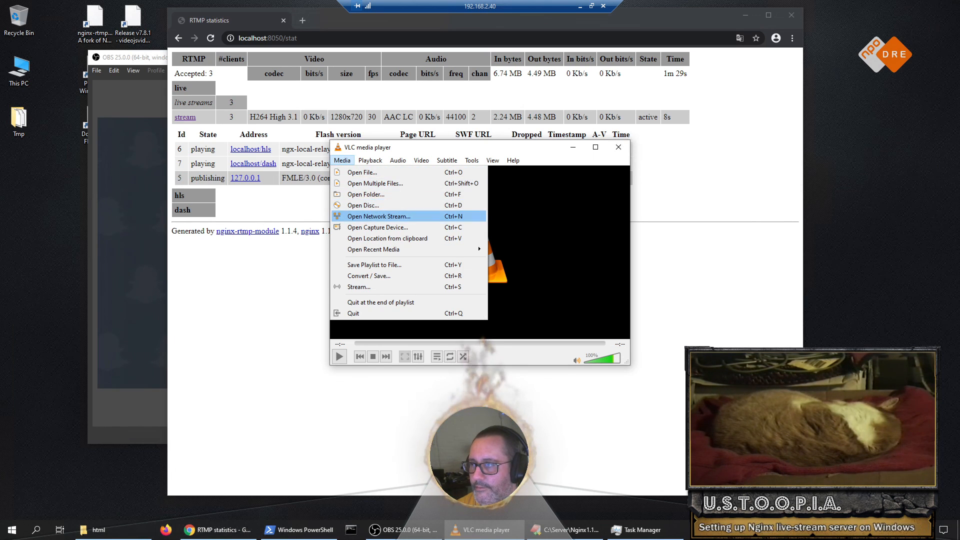
key("Return")
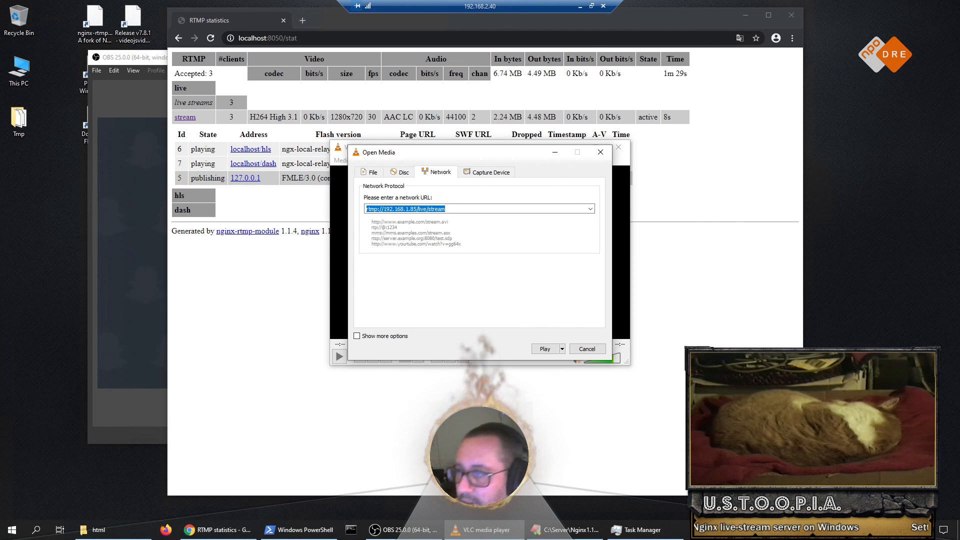
Step: Set the network URL to rtmp://localhost/live/stream, play the stream and lower the VLC volume to 0%
left_click(418, 209)
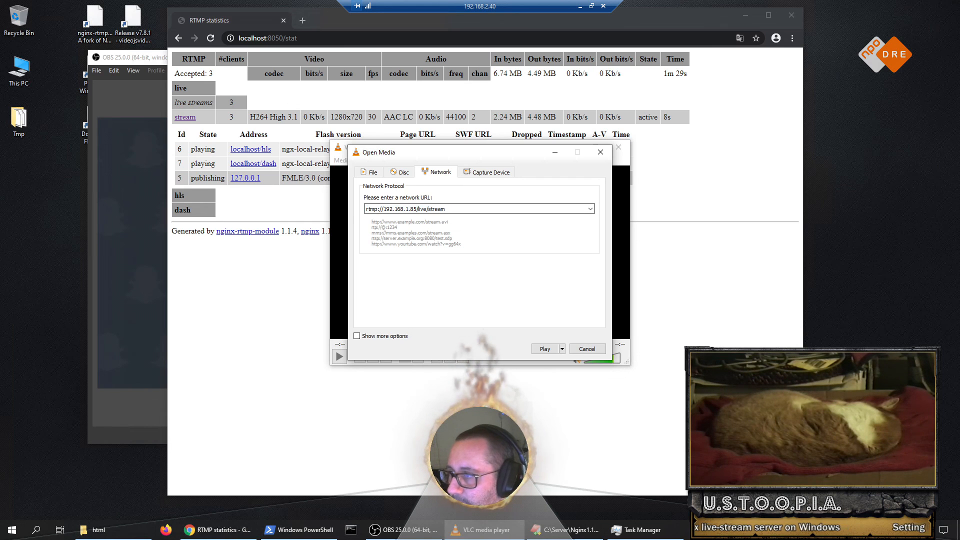
left_click_drag(383, 209, 417, 209)
type("local")
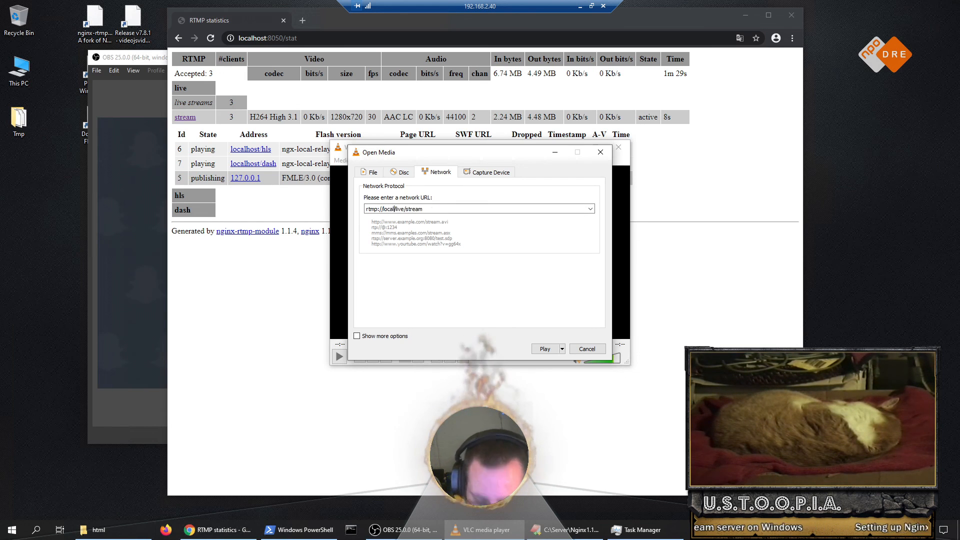
type("host")
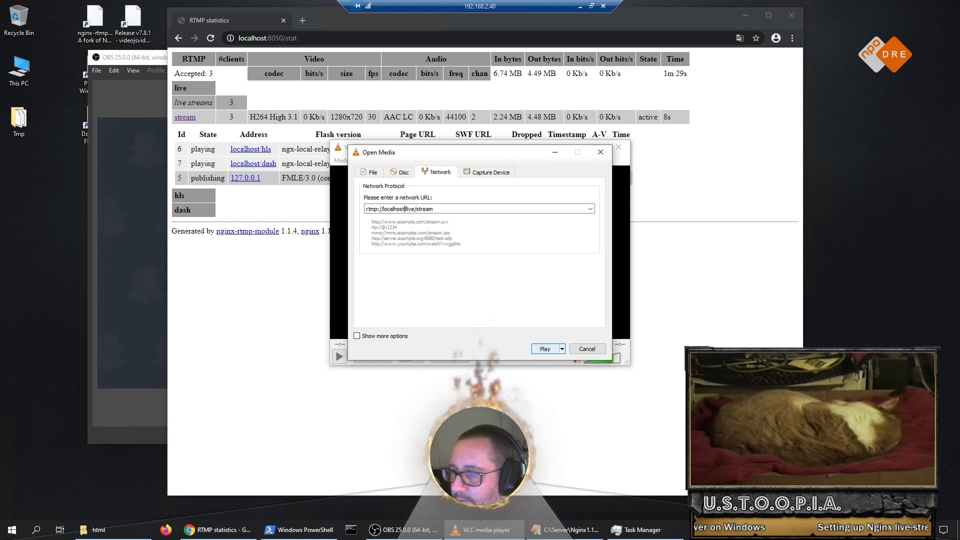
left_click(555, 349)
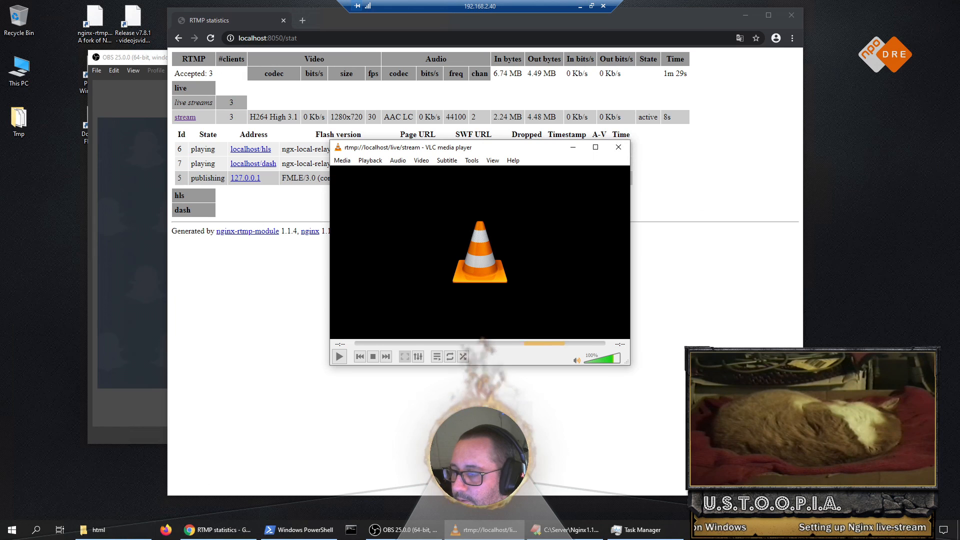
left_click(585, 361)
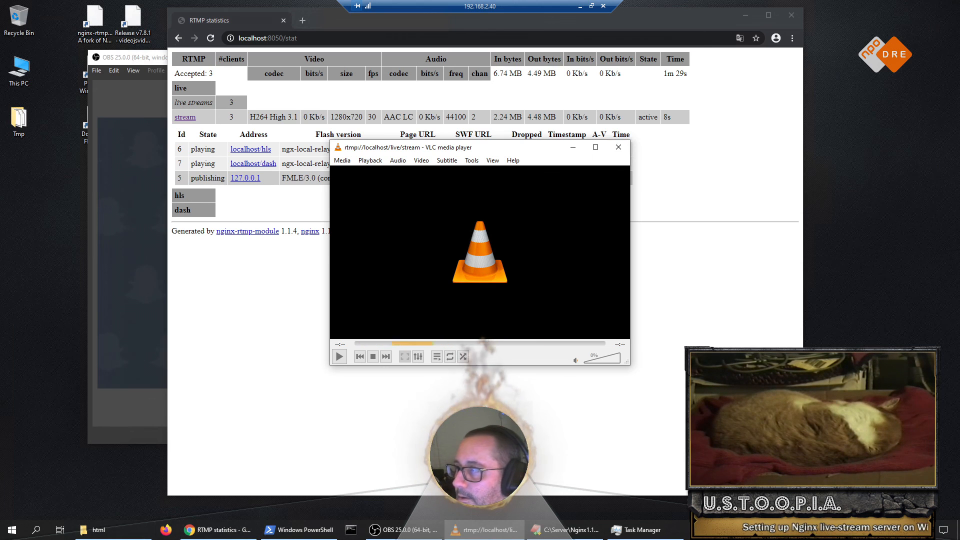
Step: Check OBS and minimize it, refresh the RTMP statistics in Chrome and expand the stream's client list again
left_click(404, 530)
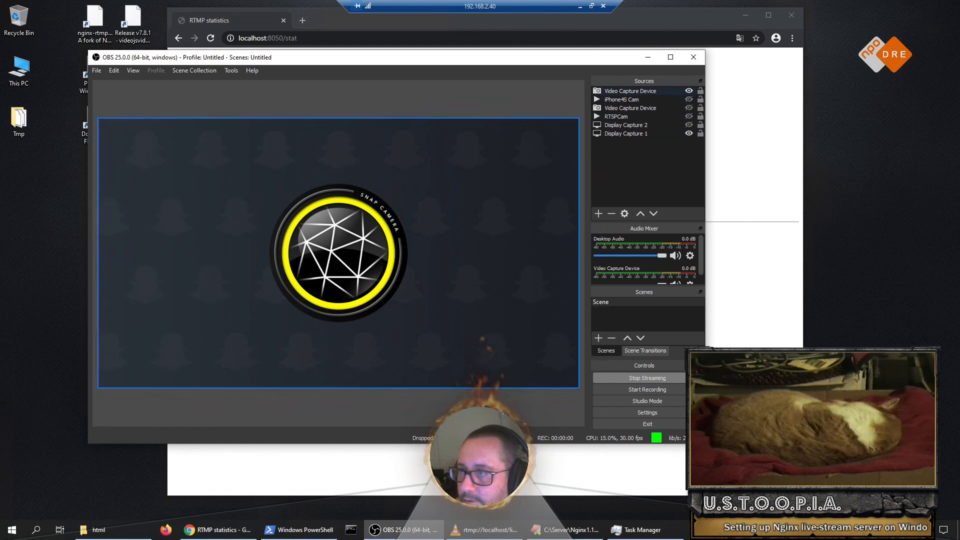
left_click(649, 57)
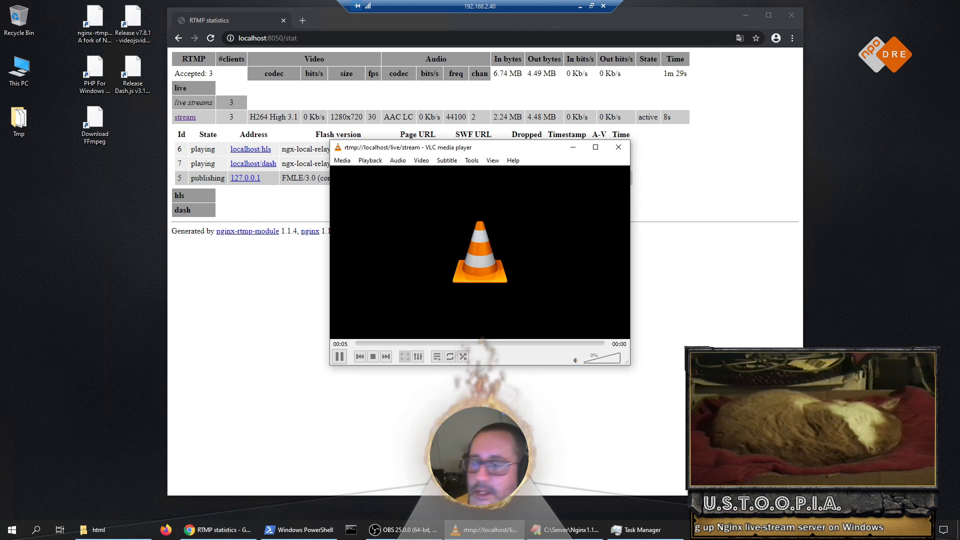
left_click(210, 38)
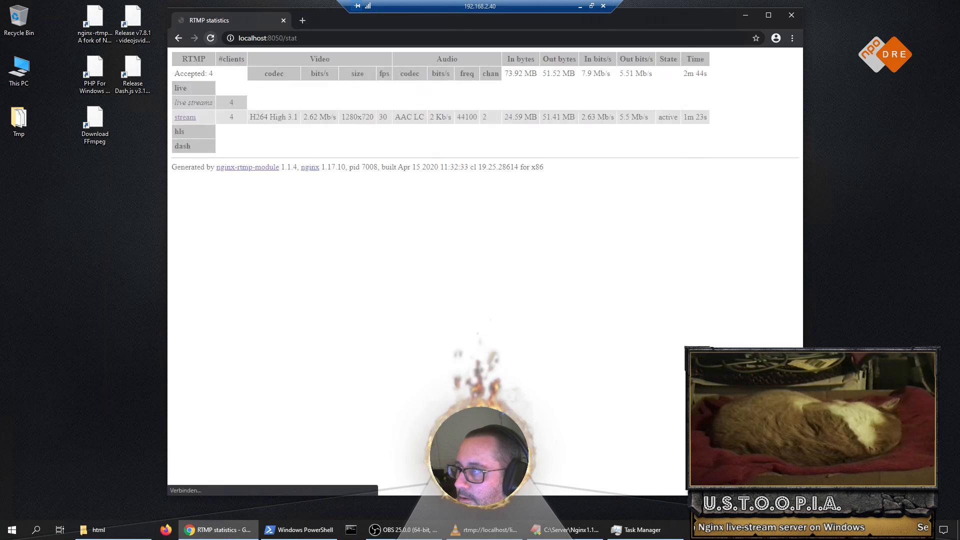
left_click(185, 117)
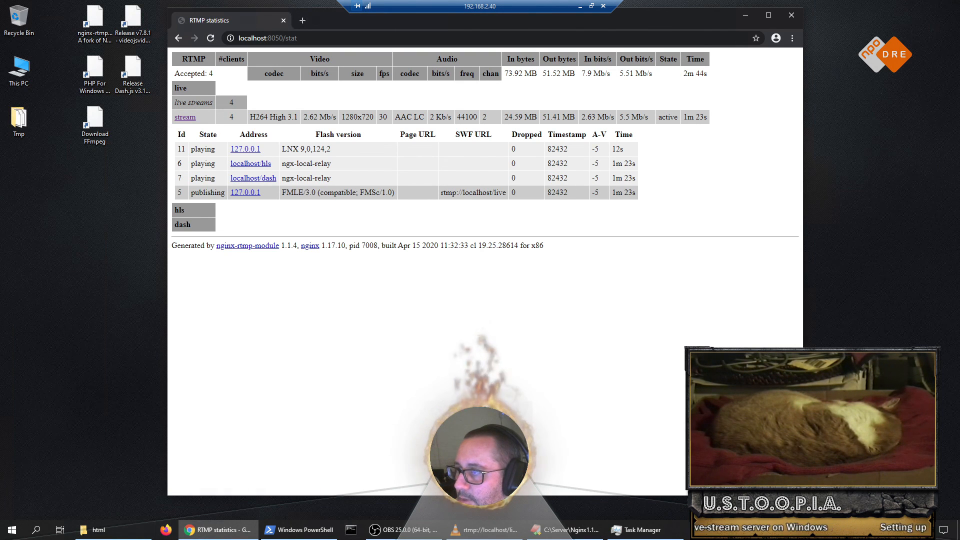
Step: Move the VLC window aside to uncover the client list and return to the statistics page
left_click(485, 530)
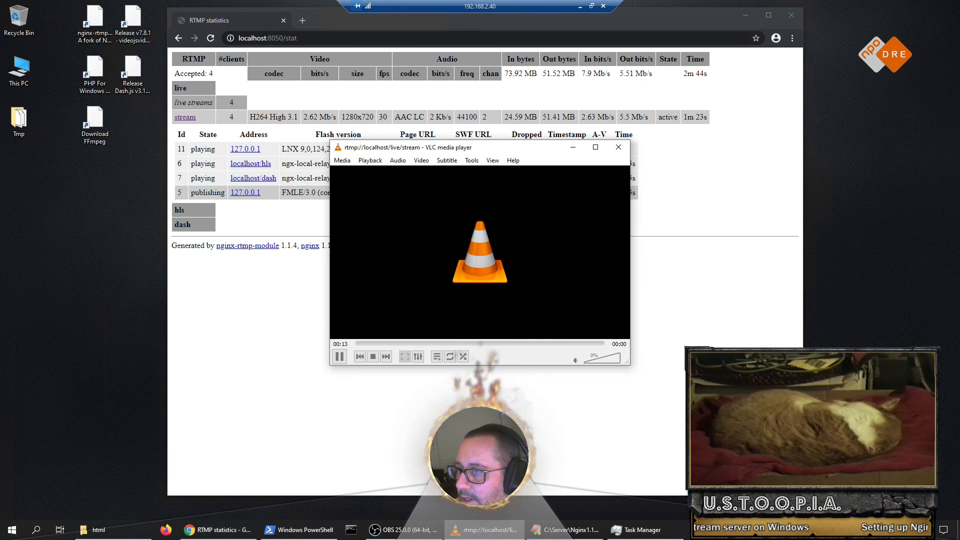
left_click_drag(505, 148, 656, 137)
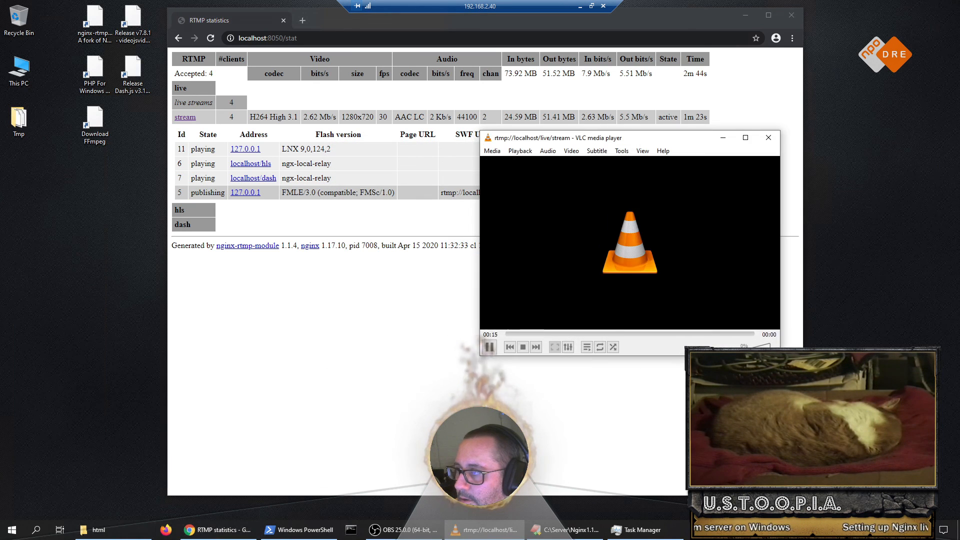
left_click(400, 290)
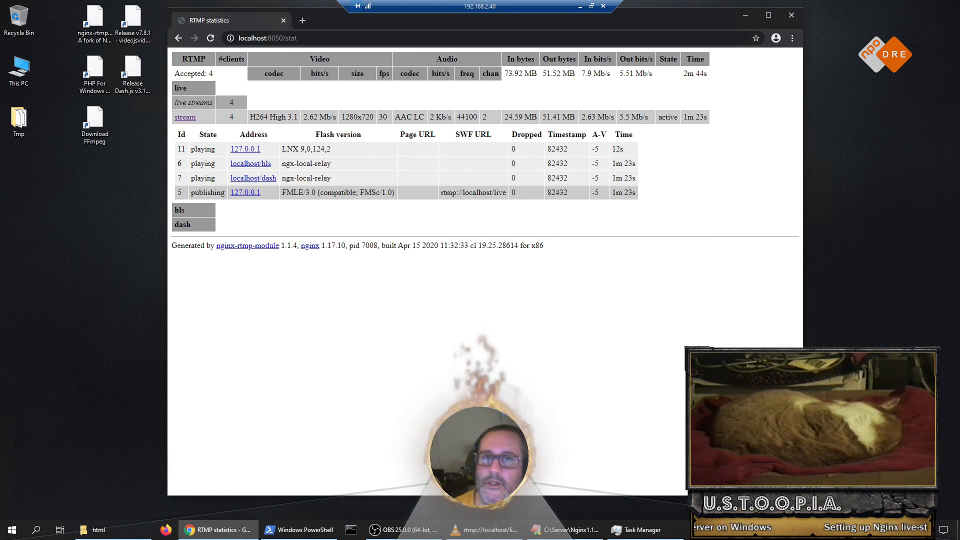
Step: Return to VLC and play the network stream rtmp://localhost/live/stream again
left_click(484, 530)
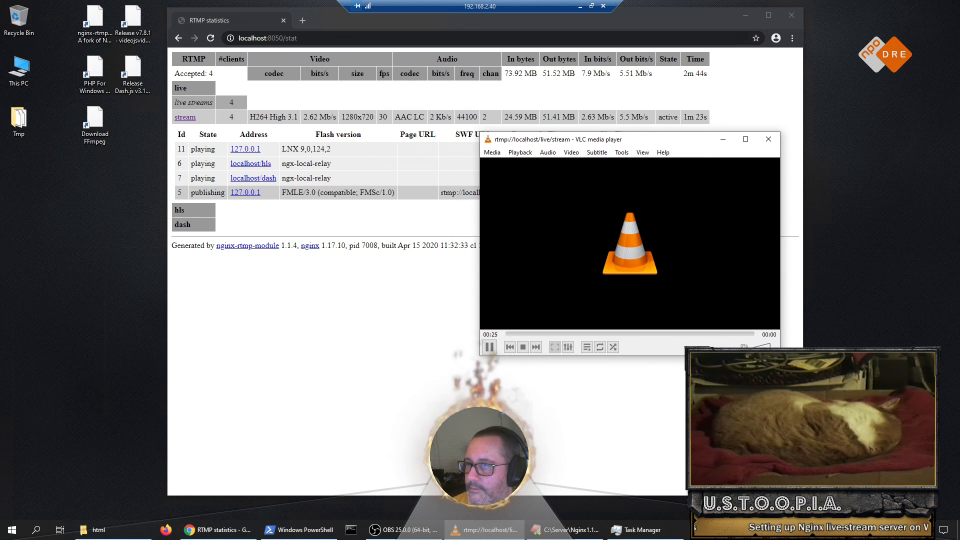
left_click(492, 151)
left_click(518, 208)
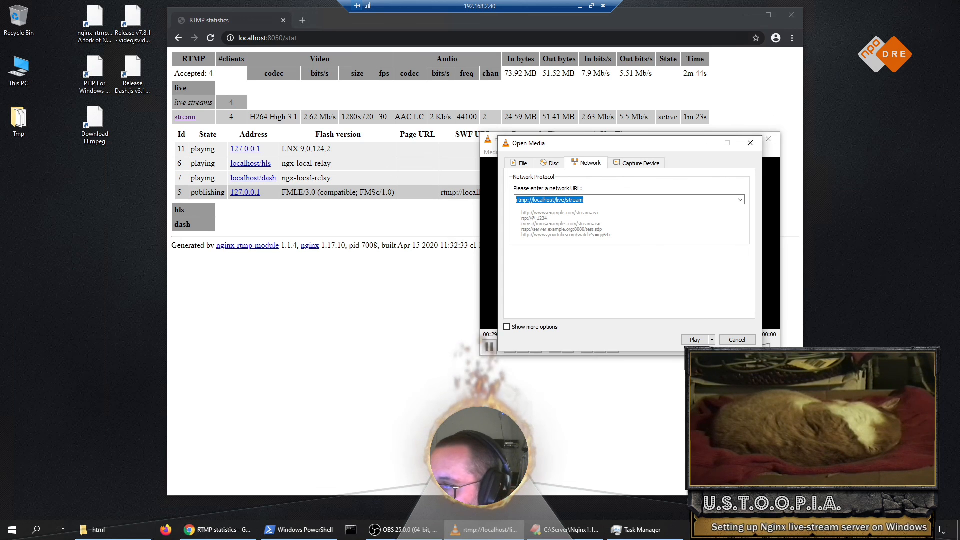
key("Return")
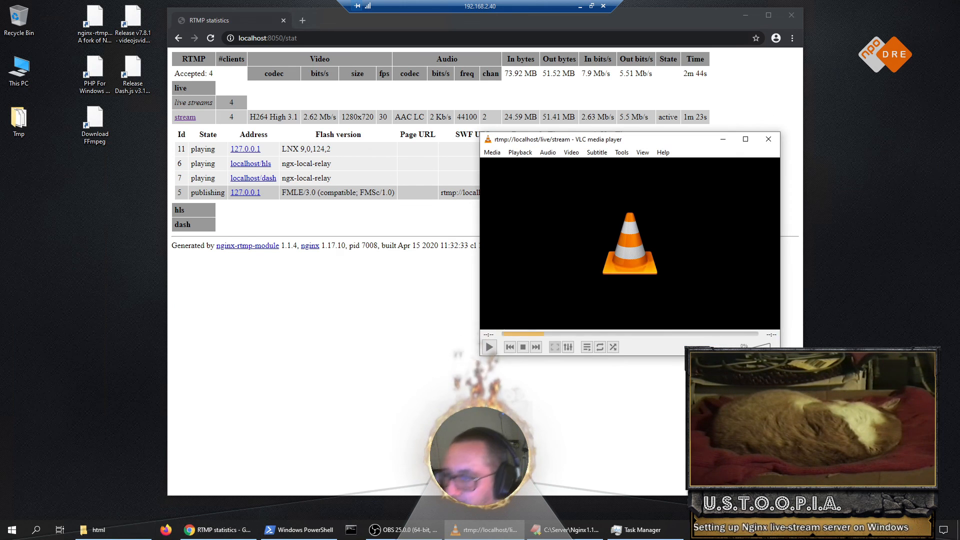
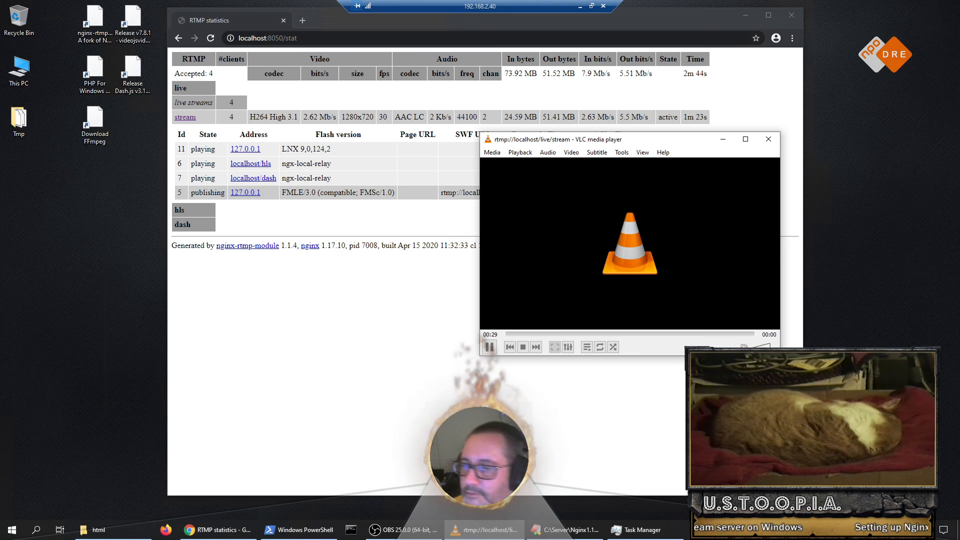
Step: Open the FFmpeg download page from the desktop, go to the Zeranoe Windows builds and download the 20200513-b12b053 Windows 64-bit static build
double_click(95, 122)
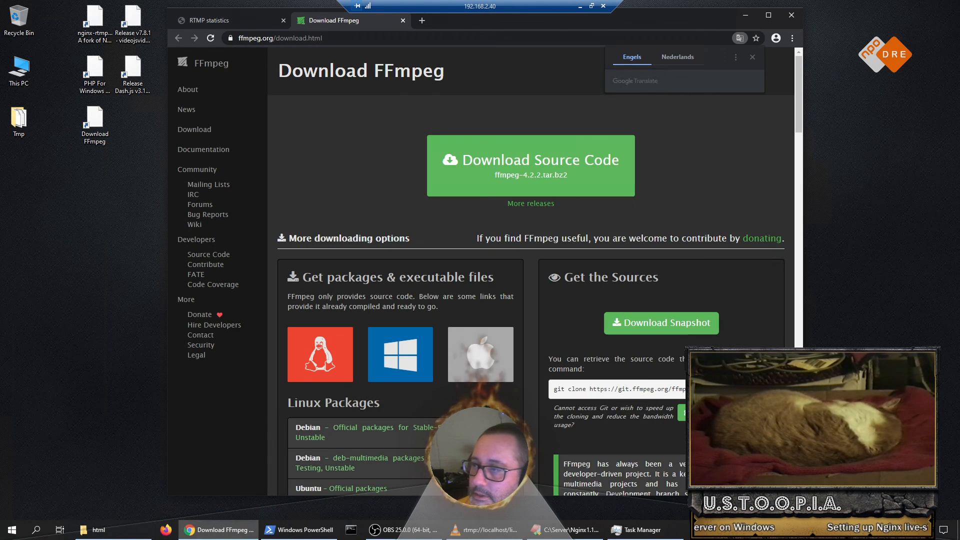
left_click(400, 354)
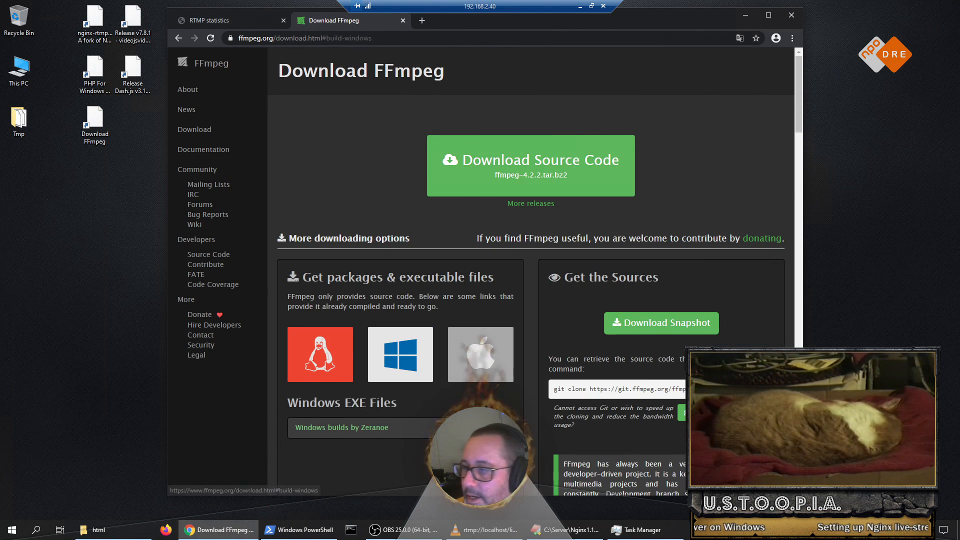
scroll(400, 355, "up", 7)
left_click(342, 429)
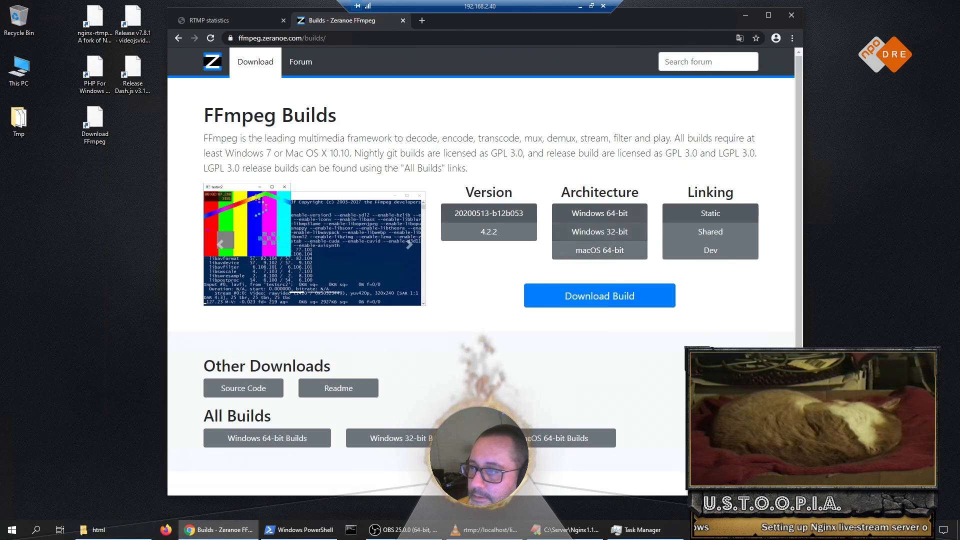
left_click(600, 296)
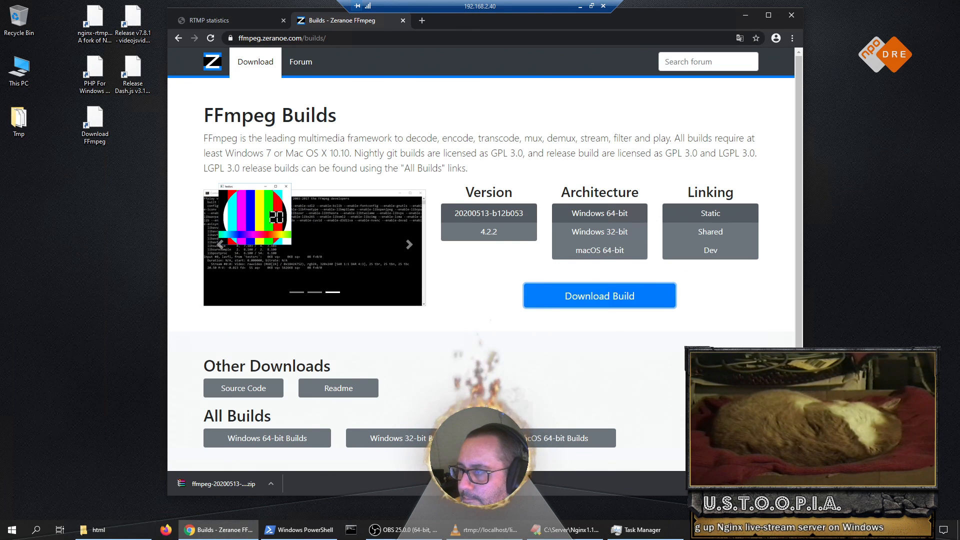
Step: Extract the ffmpeg-20200513-b12b053-win64-static folder from the downloaded archive into C:\Server and close the archive
left_click(271, 483)
left_click(295, 420)
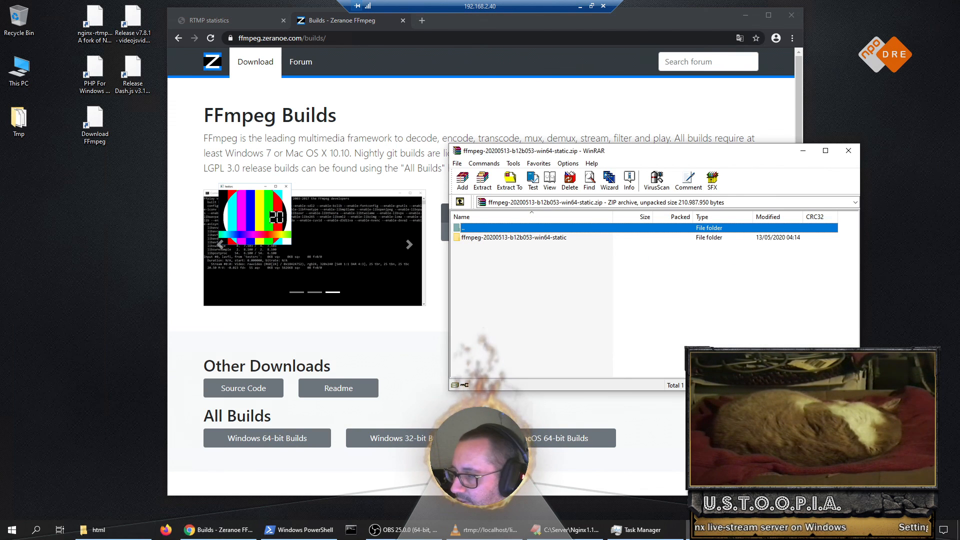
left_click(99, 530)
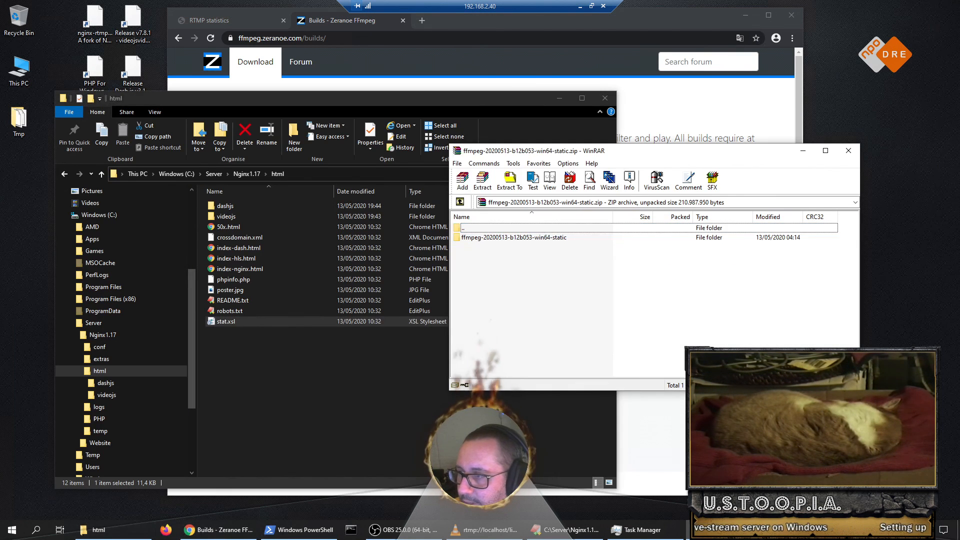
left_click(245, 174)
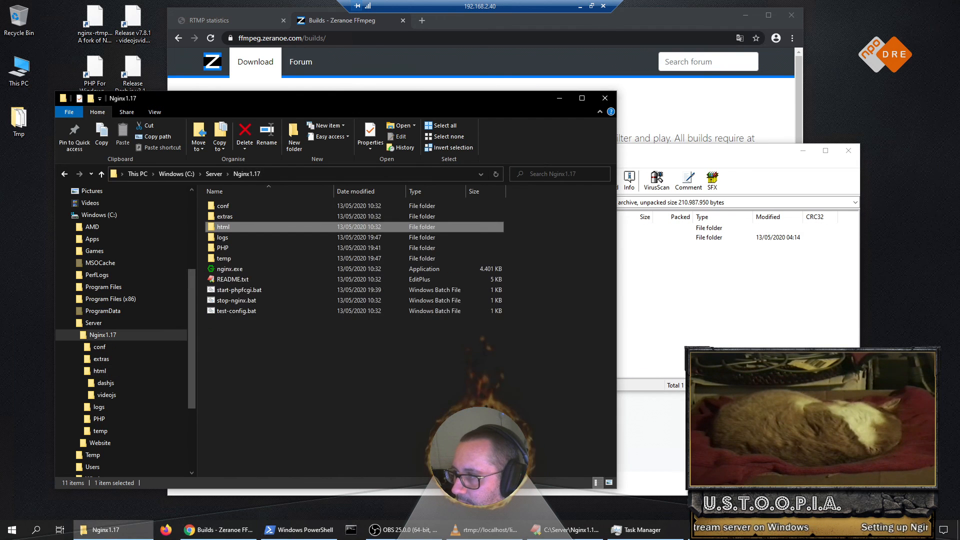
left_click(214, 173)
left_click(665, 280)
left_click_drag(514, 238, 350, 280)
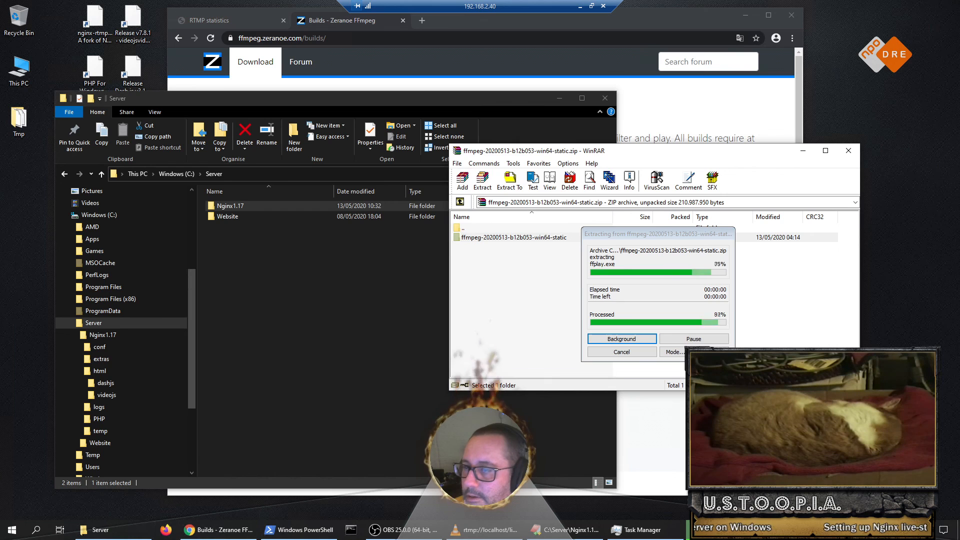
left_click(848, 150)
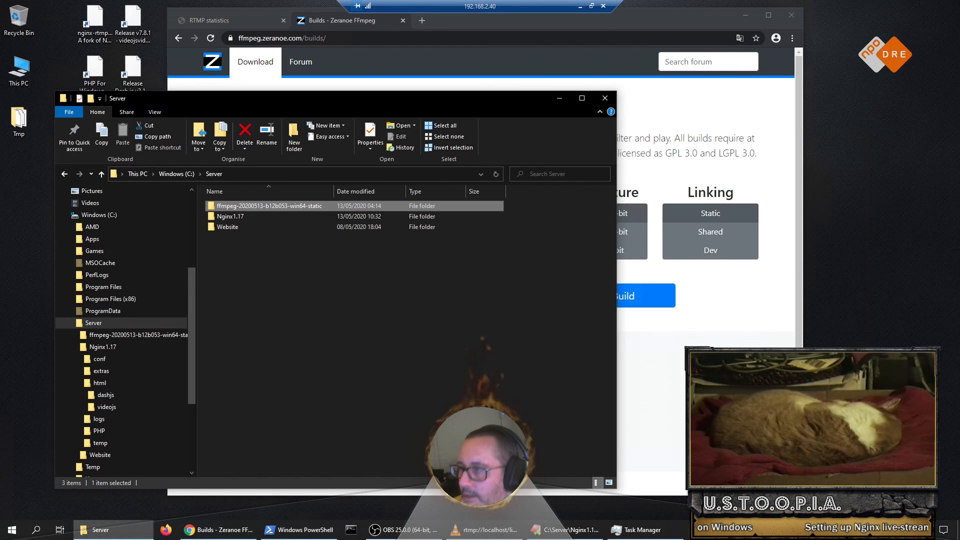
Step: Rename the extracted FFmpeg folder in C:\Server as ffmpeg
left_click(269, 206)
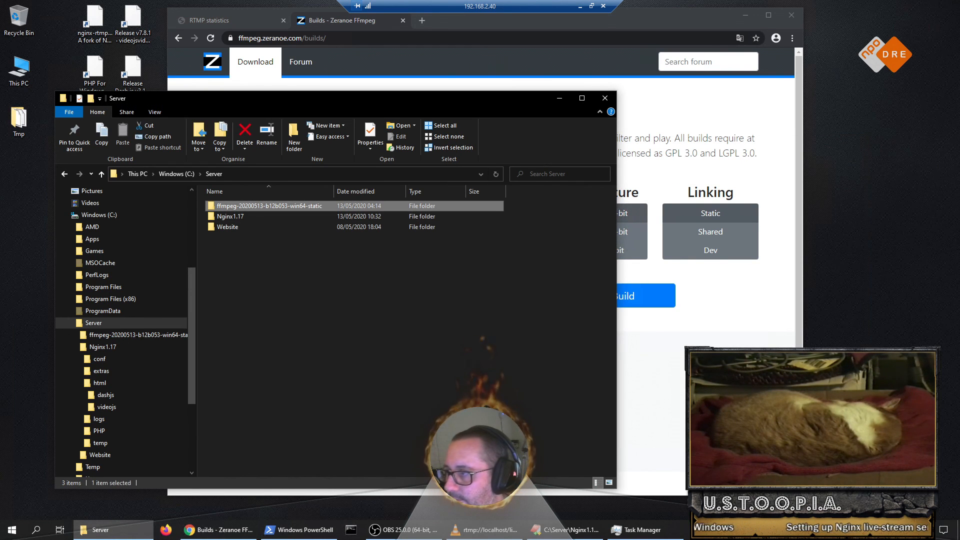
key("F2")
left_click_drag(237, 206, 345, 207)
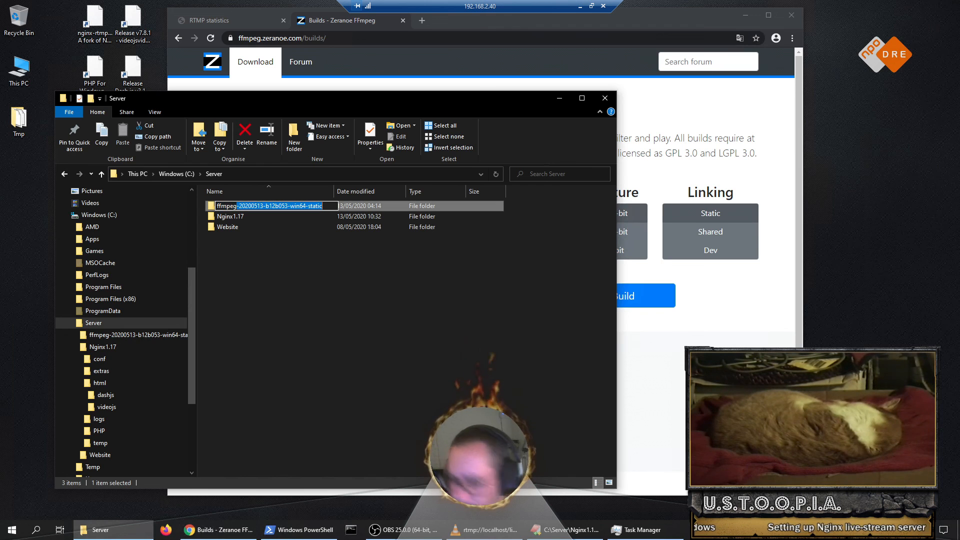
key("BackSpace")
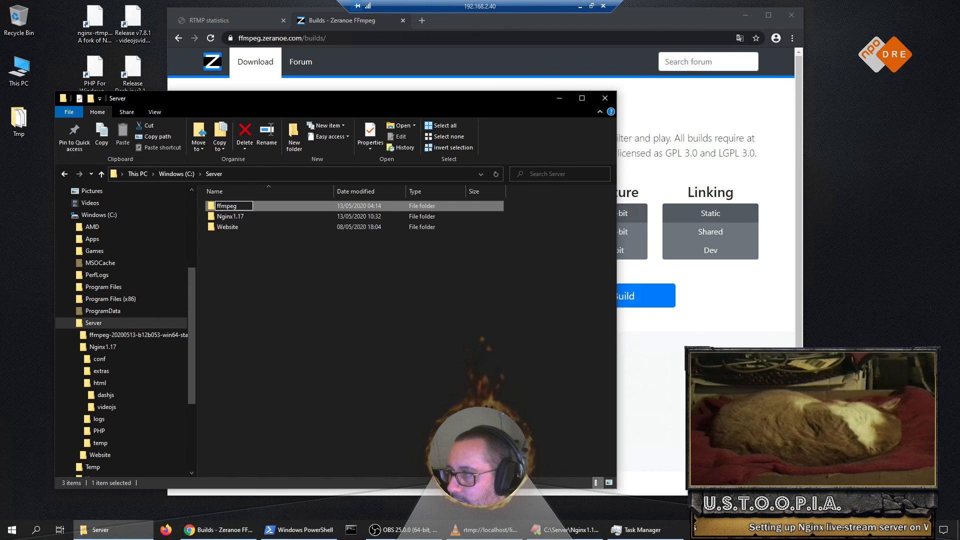
key("Return")
Step: Open the bin folder inside ffmpeg and copy its path, C:\Server\ffmpeg\bin
key("Return")
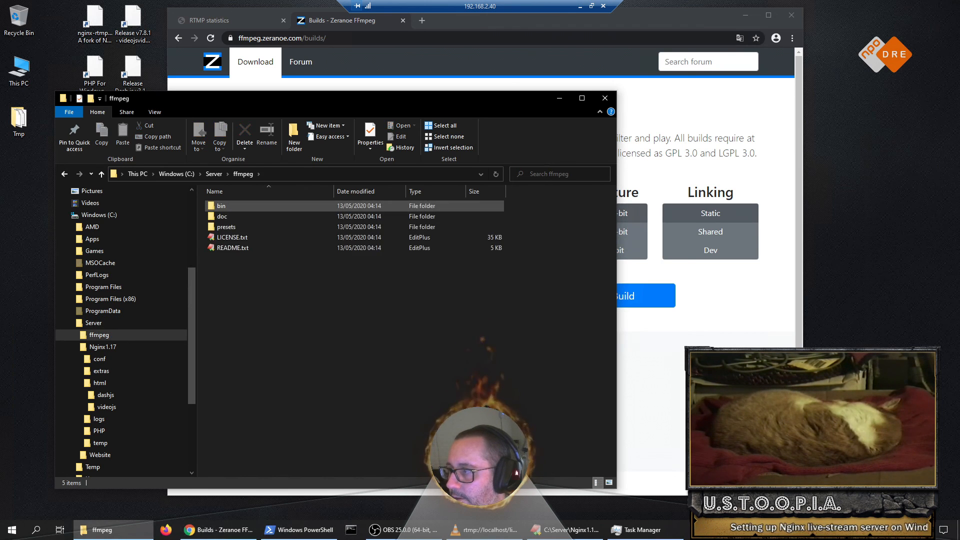
key("Return")
key("alt+d")
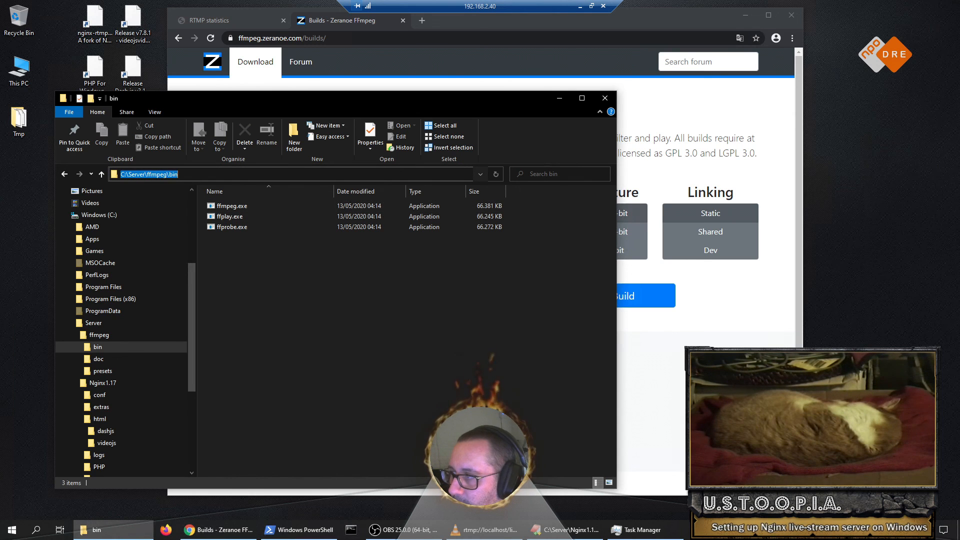
right_click(167, 173)
left_click(150, 204)
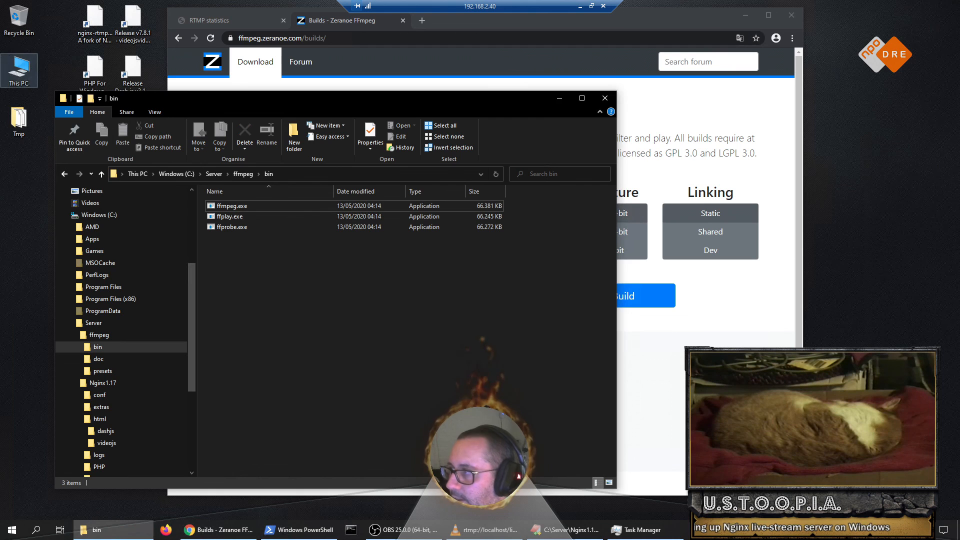
Step: Open the computer's advanced system settings and bring up the system Path environment variable for editing
right_click(1, 71)
left_click(31, 197)
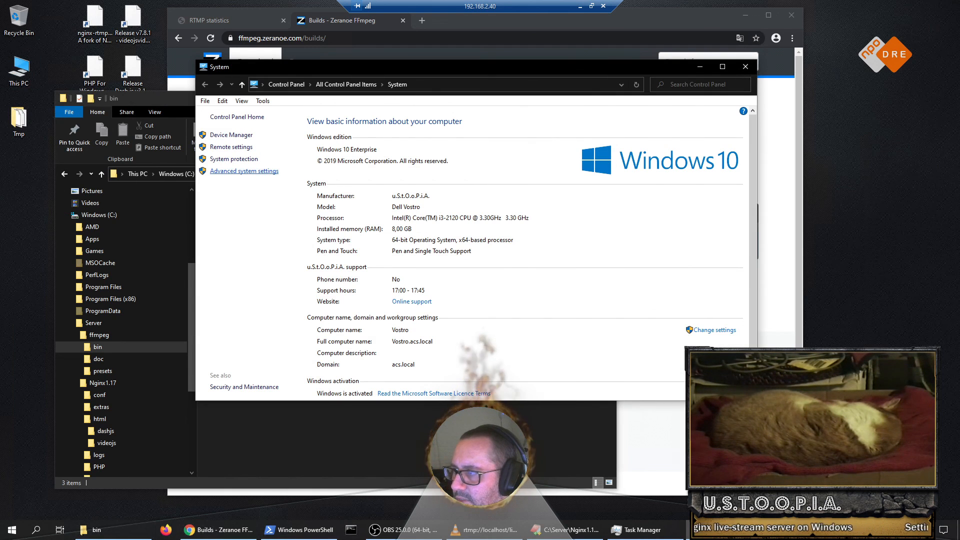
left_click(244, 171)
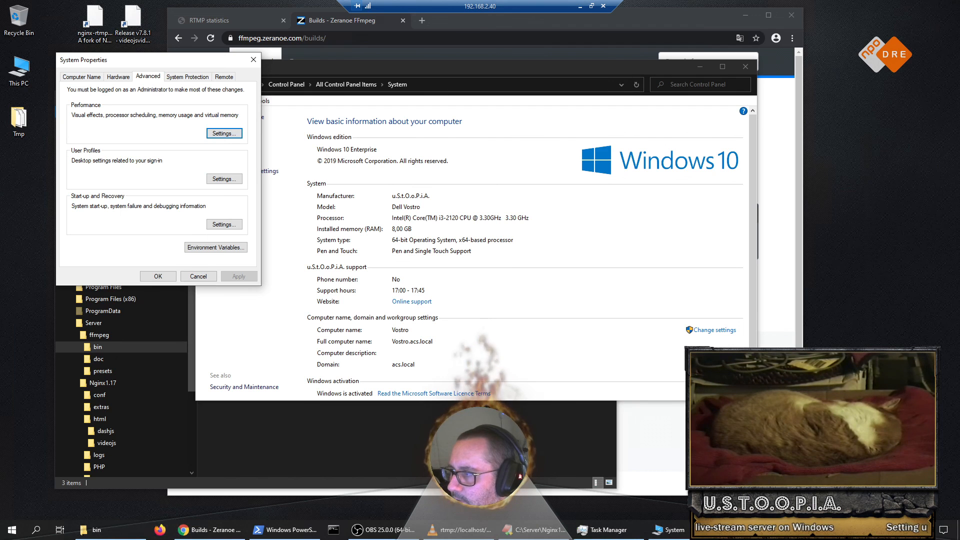
left_click(215, 247)
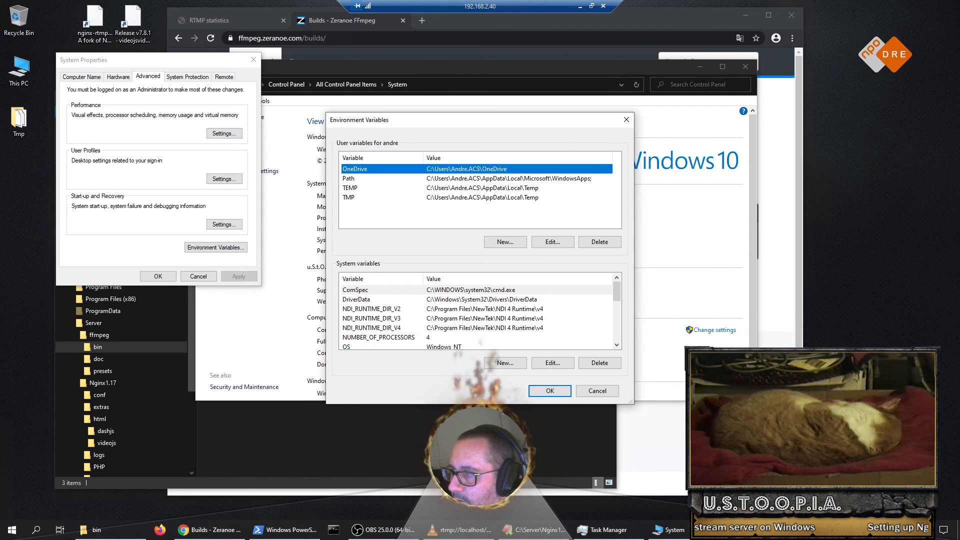
left_click(480, 319)
scroll(480, 318, "down", 3)
scroll(480, 318, "up", 2)
double_click(480, 328)
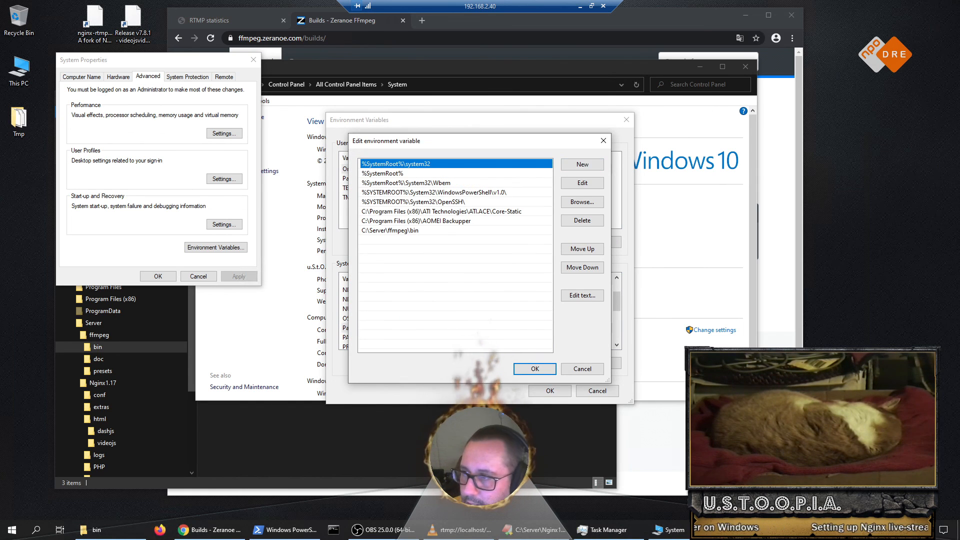
Step: Edit the C:\Server\ffmpeg\bin entry in the system Path, keep that path and accept all the settings dialogs
left_click(410, 231)
left_click(582, 183)
key("End")
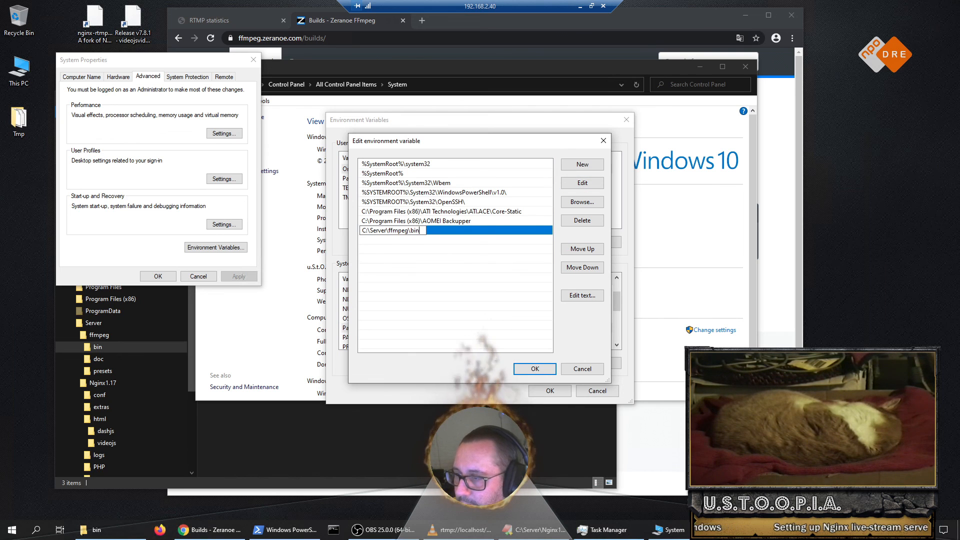
key("Return")
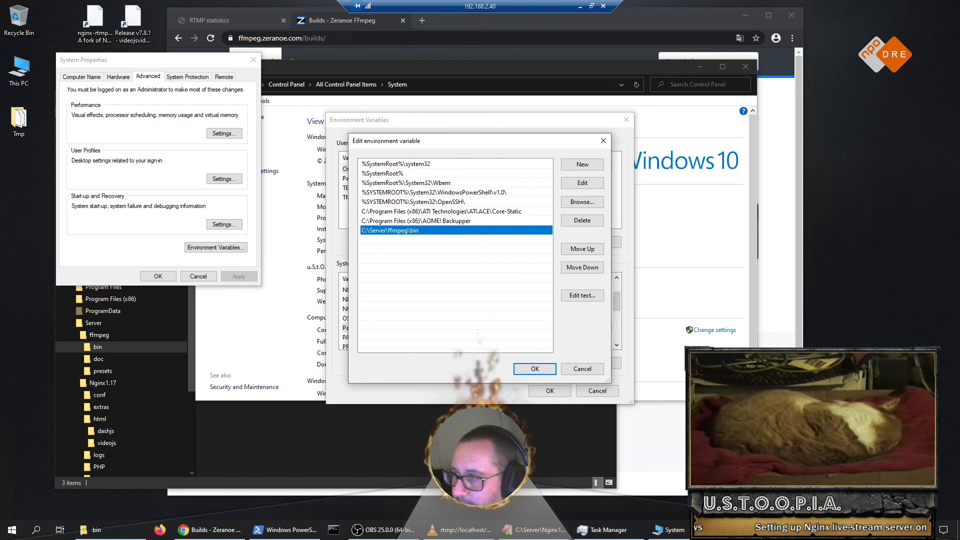
left_click(535, 369)
left_click(555, 390)
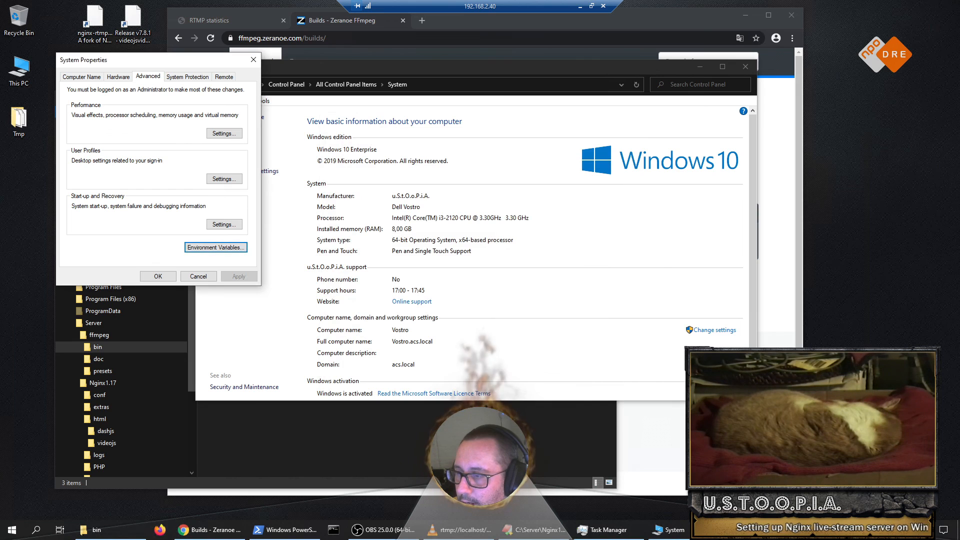
left_click(158, 276)
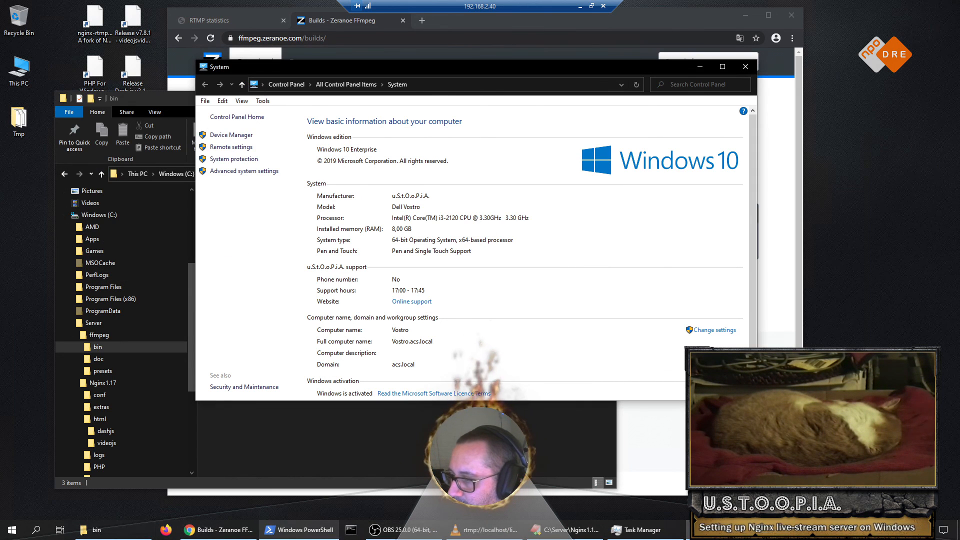
Step: Open a Command Prompt and run ffmpeg to test that the command is found
left_click(351, 530)
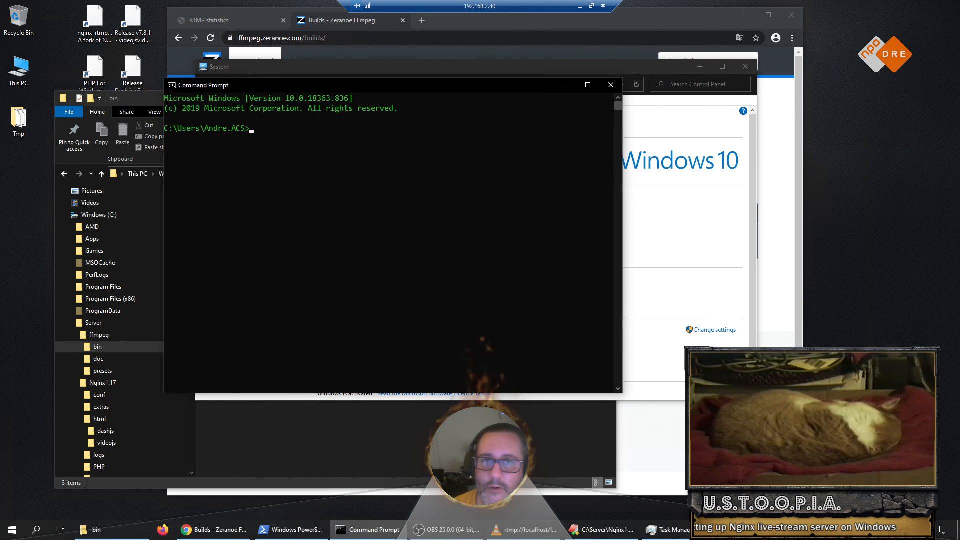
type("ffmope")
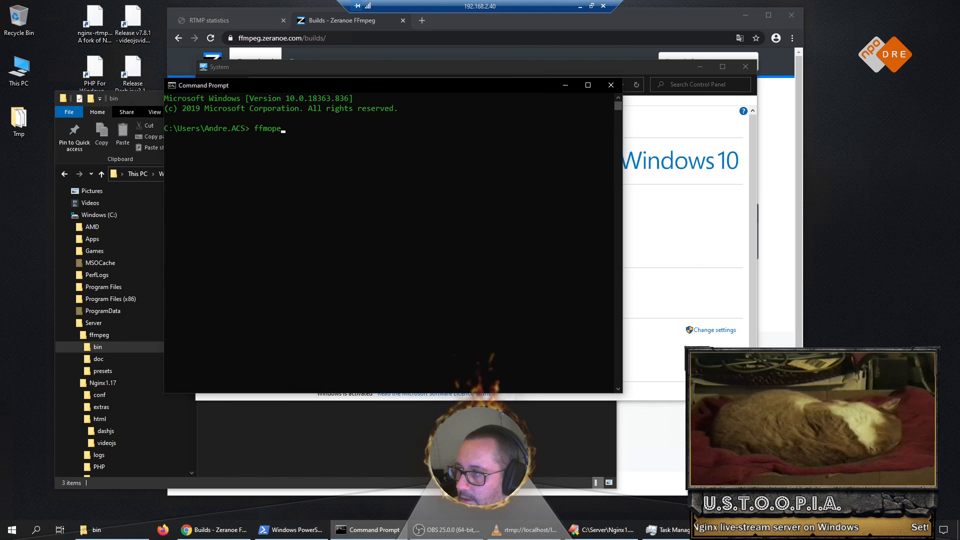
key("BackSpace")
key("BackSpace")
type("peg")
key("Return")
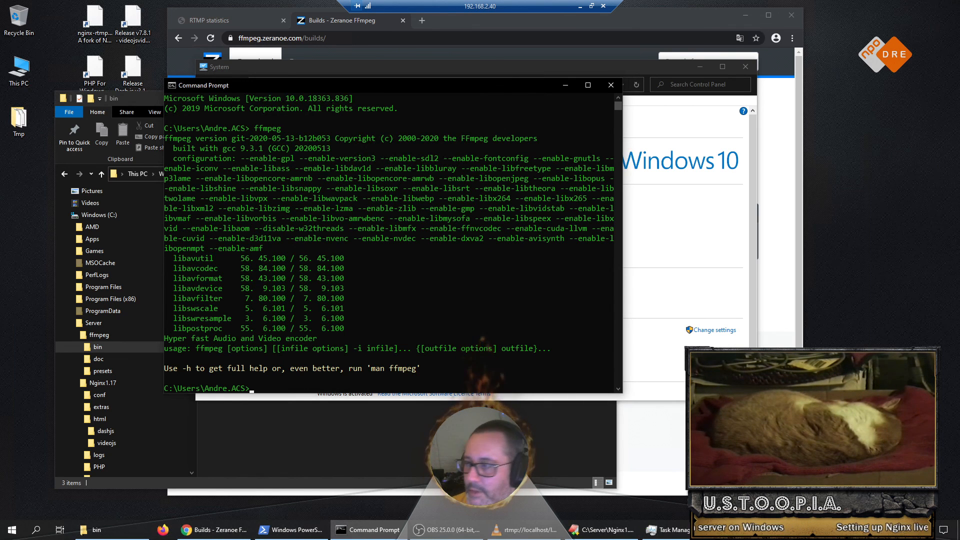
Step: Move the Command Prompt aside, browse to C:\Temp in File Explorer and select pcbuilding.mp4
left_click_drag(390, 85, 347, 129)
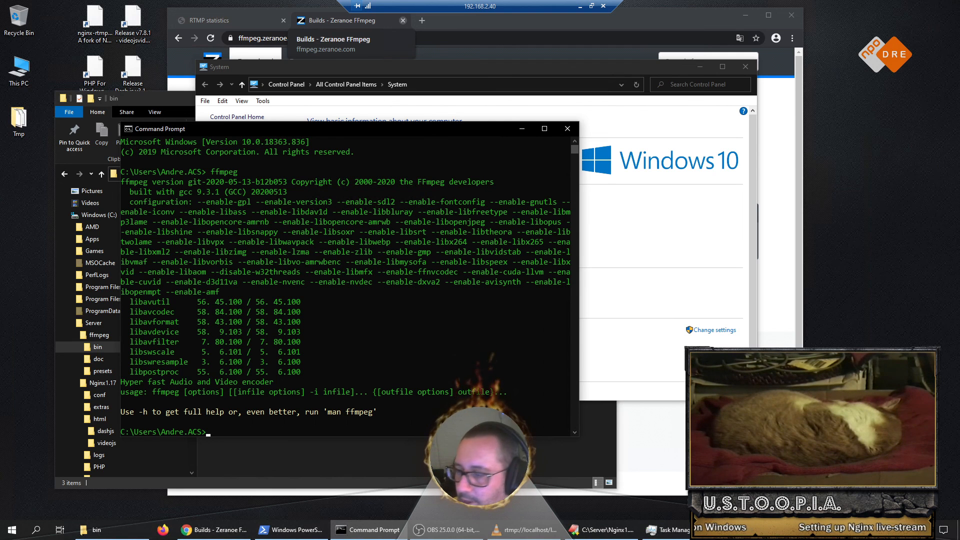
left_click(112, 530)
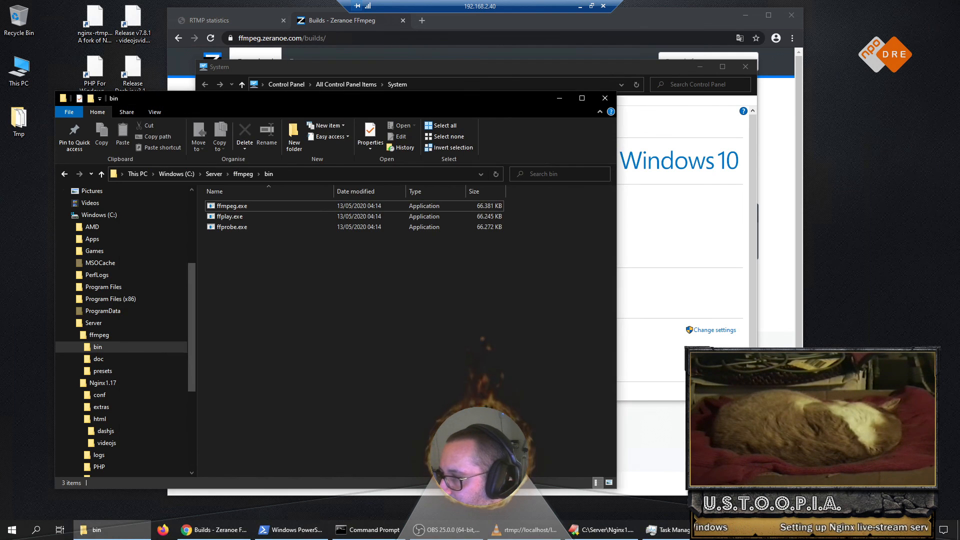
scroll(120, 335, "down", 5)
left_click(93, 324)
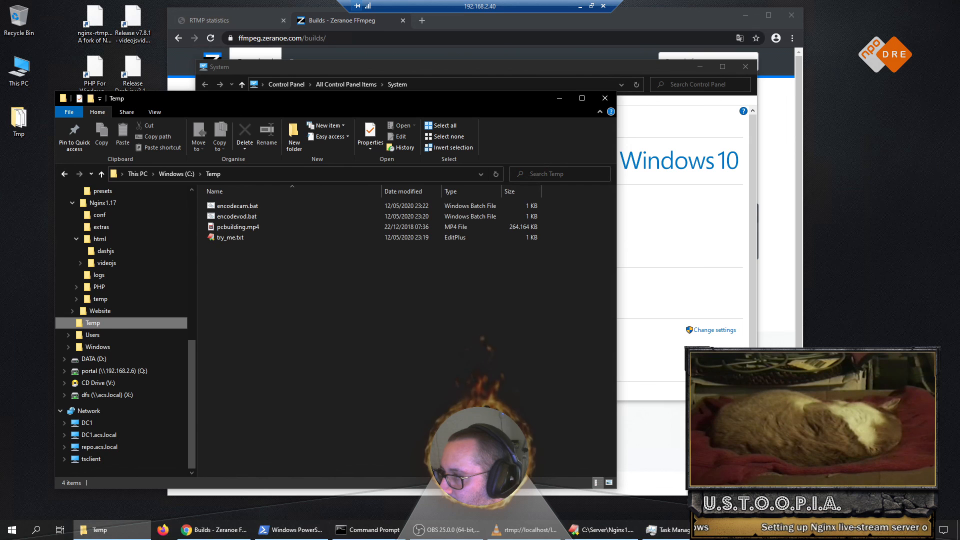
left_click(239, 227)
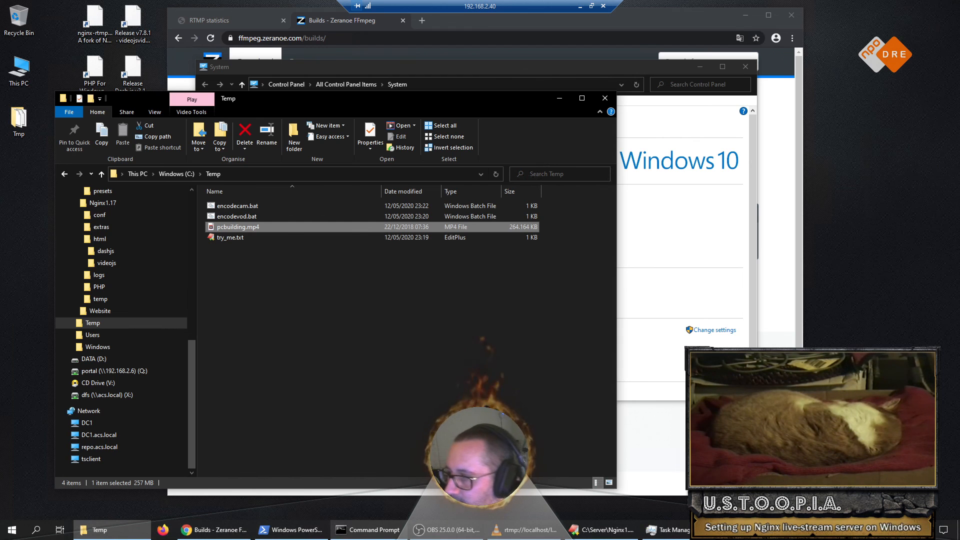
Step: Return to the Command Prompt, move it beside the file list, change to the /temp directory and list its files
left_click(370, 530)
left_click_drag(320, 129, 507, 92)
type("cd /temp")
key("Return")
type("dir")
key("Return")
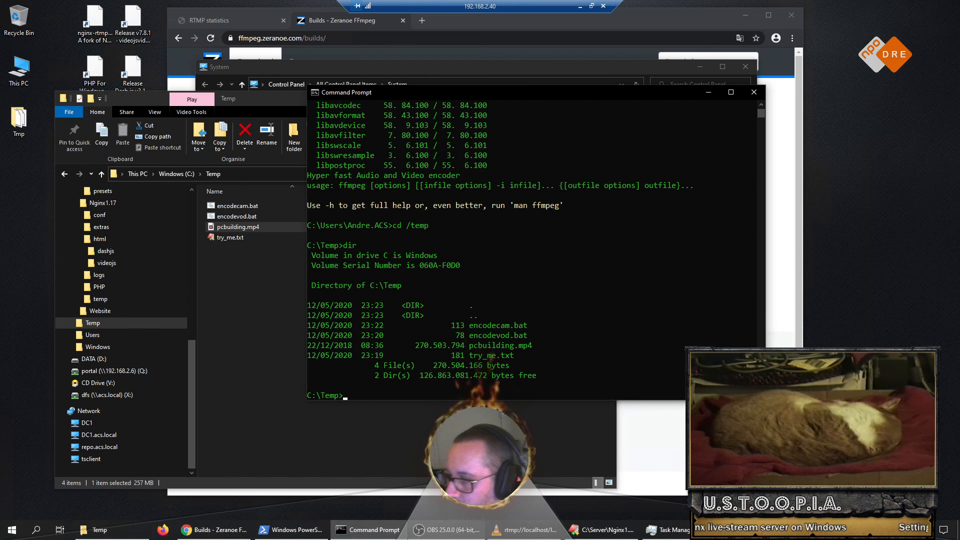
Step: Switch to OBS, stop the running stream and minimize its window
left_click(447, 530)
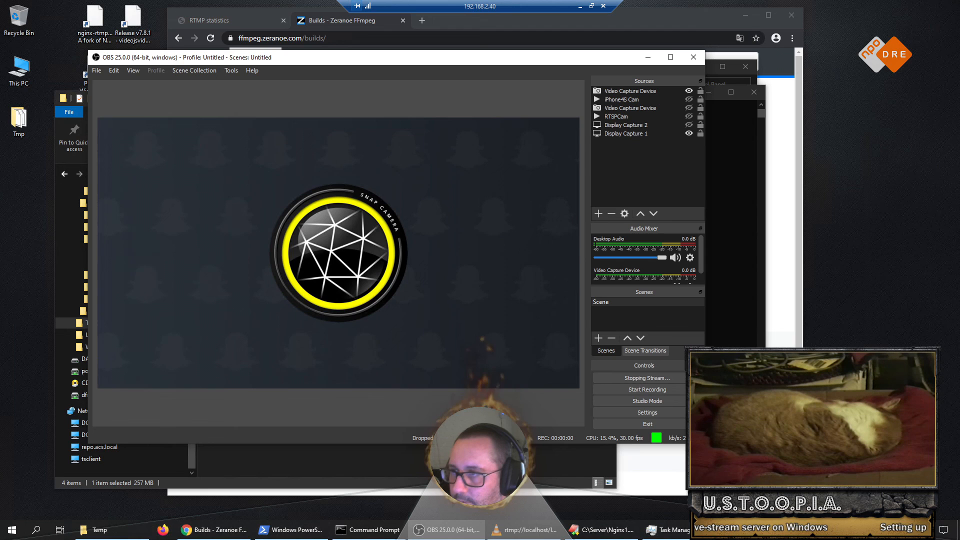
left_click(648, 57)
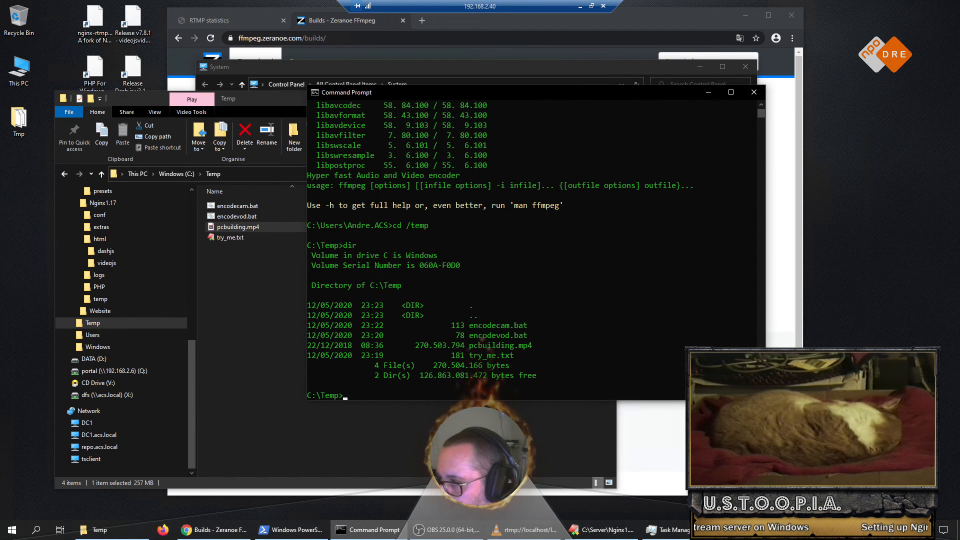
Step: Open try_me.txt from C:\Temp, copy its first ffmpeg command line and minimize the editor
double_click(231, 238)
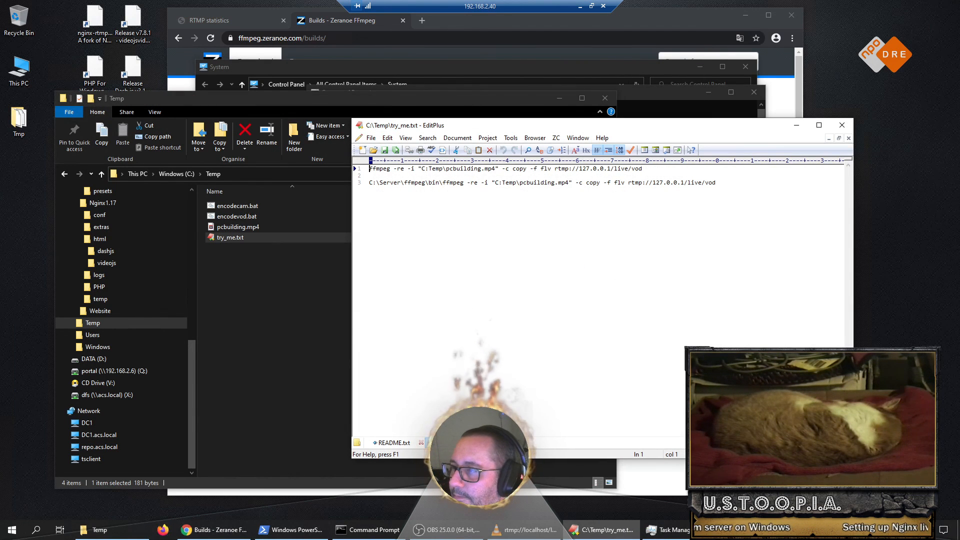
left_click_drag(644, 169, 368, 170)
key("ctrl+c")
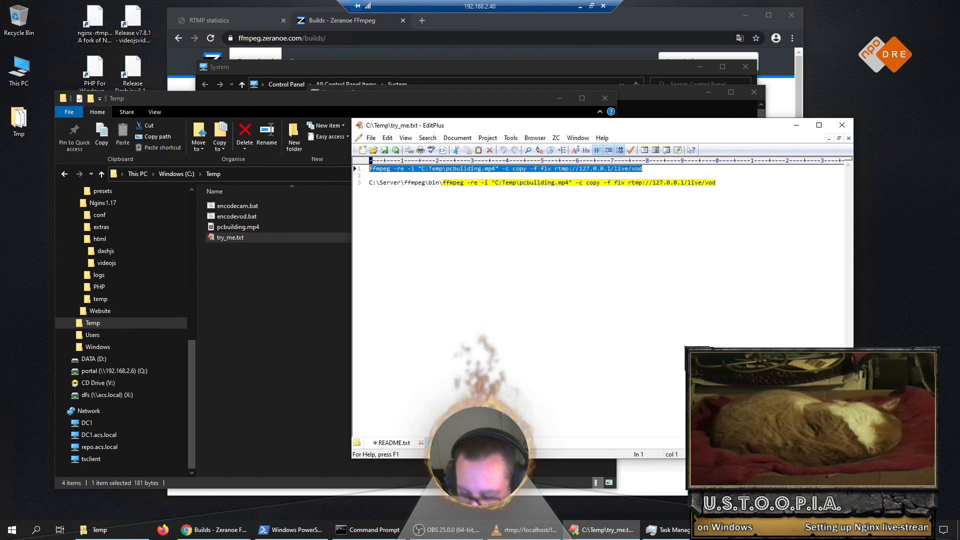
left_click(797, 125)
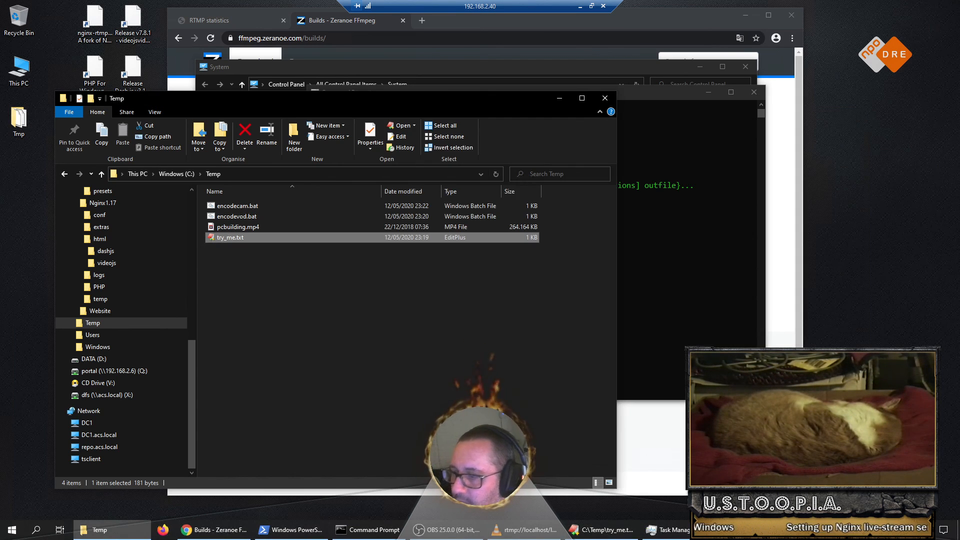
Step: Try running the copied ffmpeg command in the Command Prompt to stream pcbuilding.mp4 to rtmp://127.0.0.1/live/vod
left_click(367, 530)
key("ctrl+v")
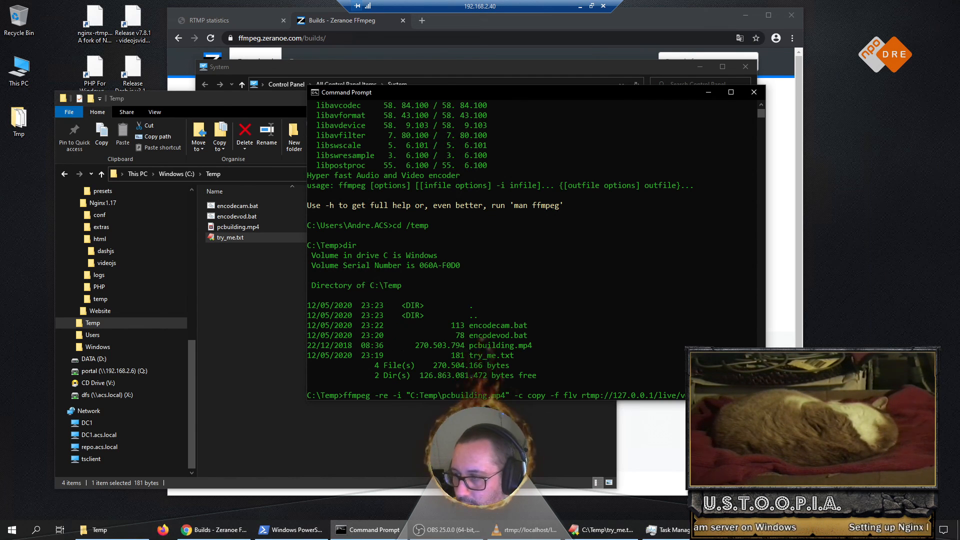
key("Return")
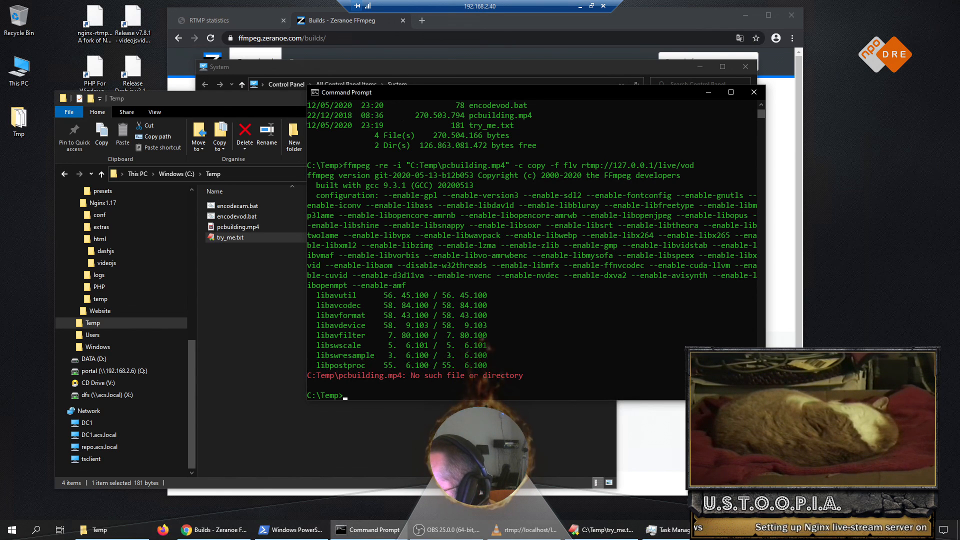
Step: Recall the ffmpeg command, shorten its input path to just "pcbuilding.mp4" and run it again
key("Up")
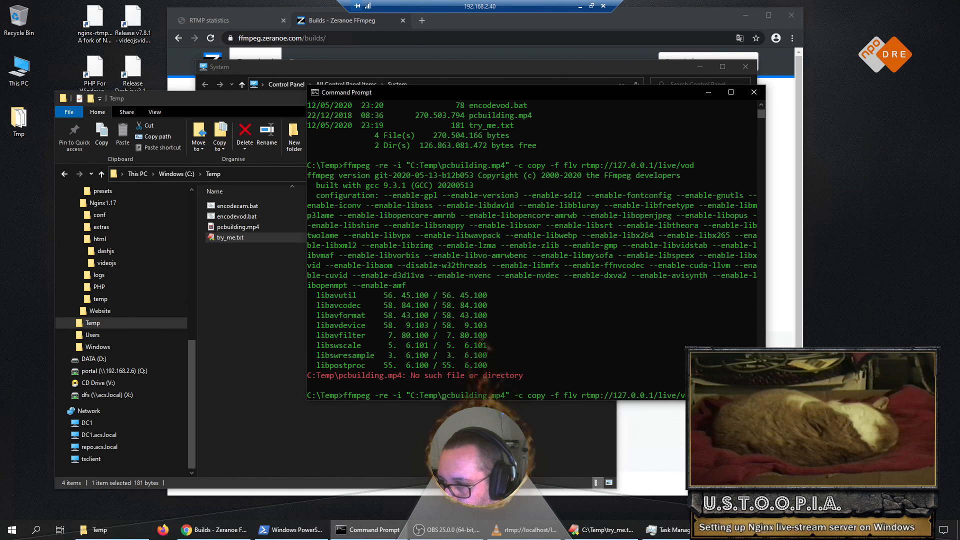
key("BackSpace")
key("BackSpace")
key("BackSpace")
key("BackSpace")
key("BackSpace")
key("BackSpace")
key("BackSpace")
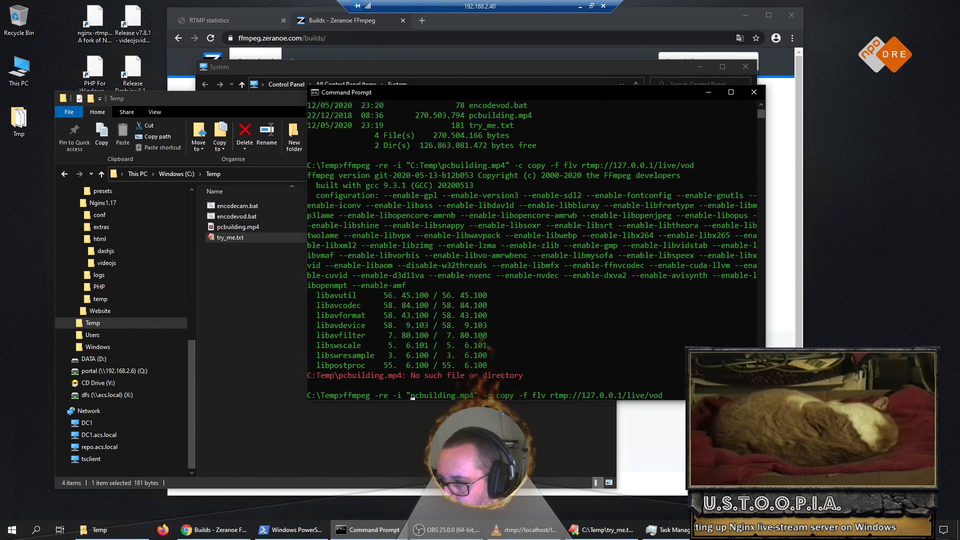
key("Return")
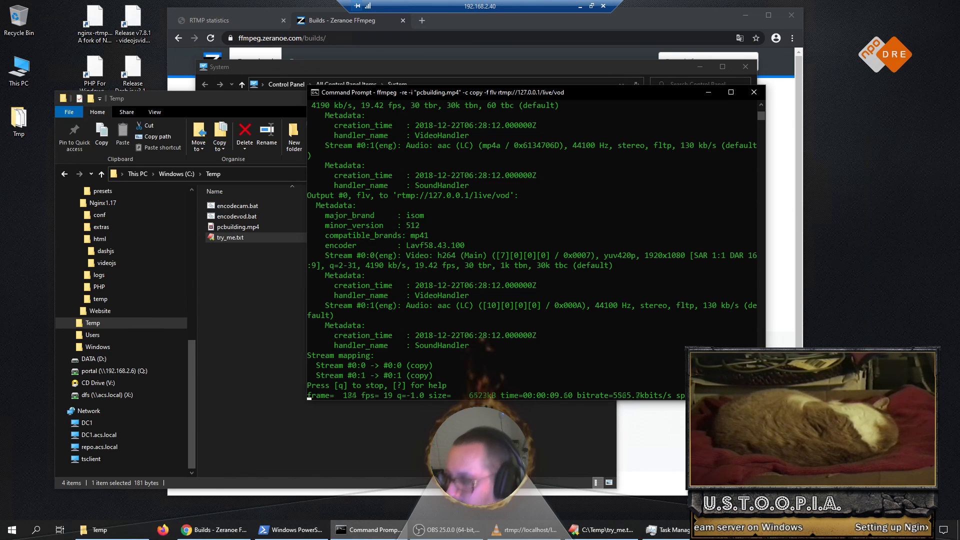
double_click(350, 395)
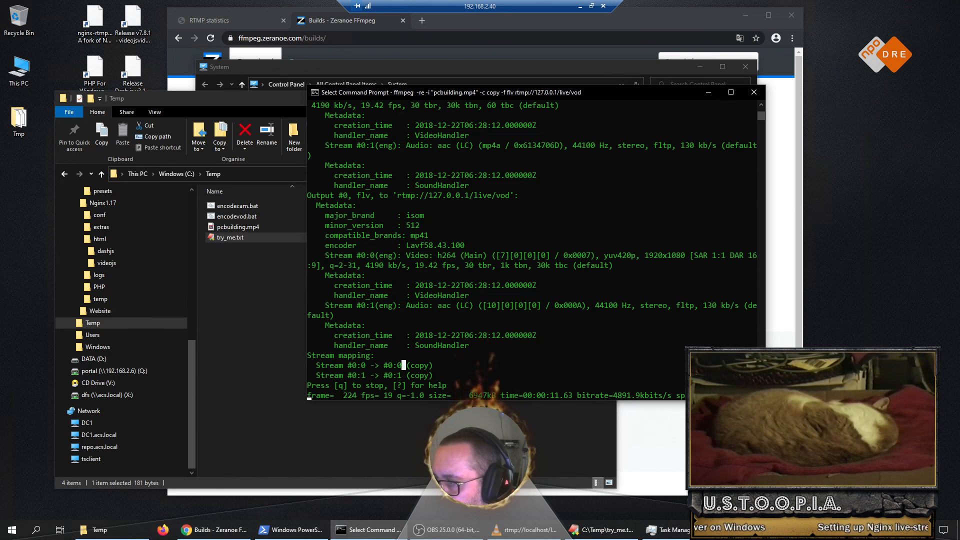
key("Escape")
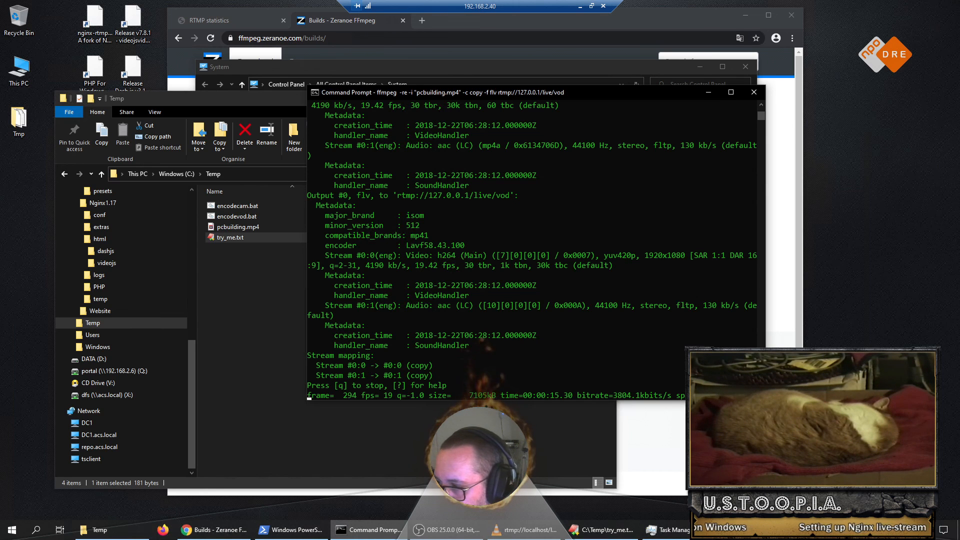
Step: Switch to VLC, check the stream name in try_me.txt and play the network stream rtmp://localhost/live/vod
left_click(524, 530)
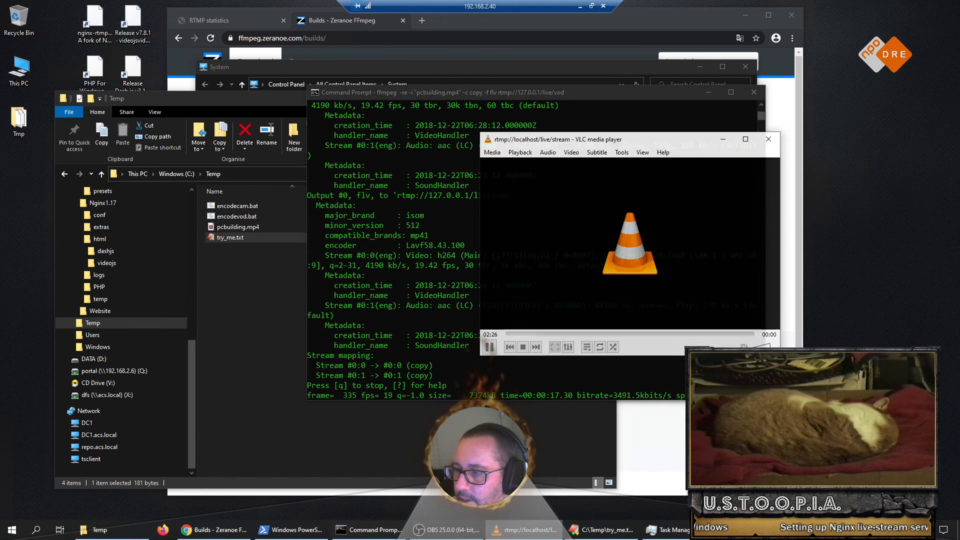
left_click(488, 152)
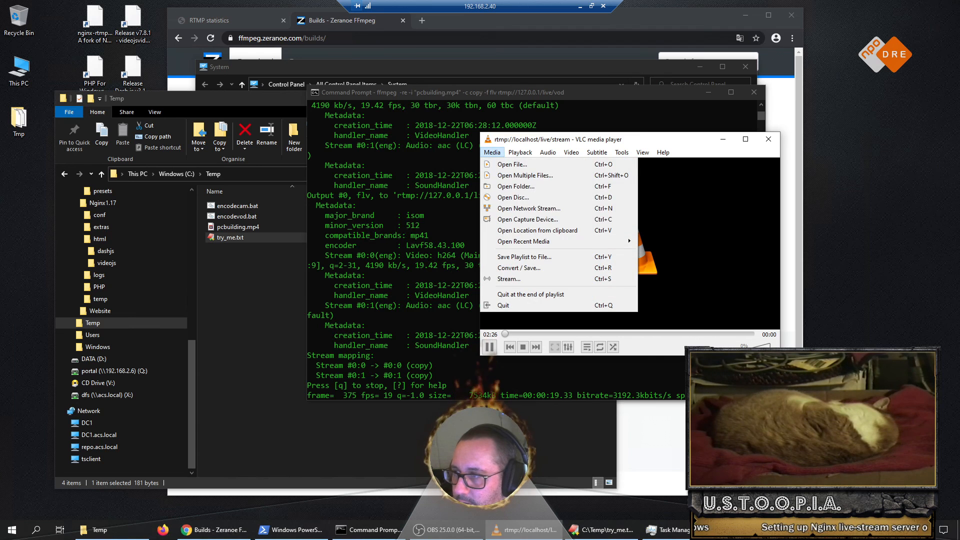
left_click(529, 209)
left_click(595, 200)
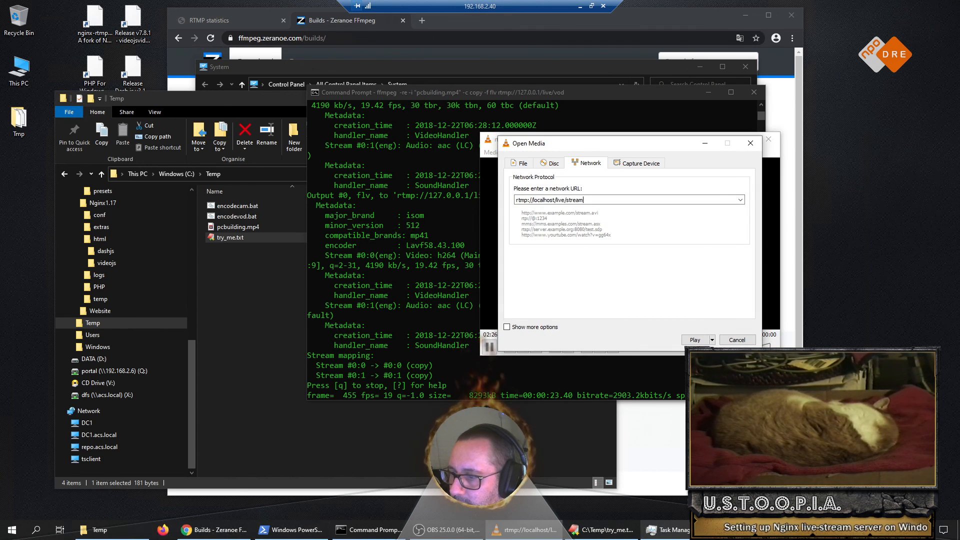
left_click(603, 529)
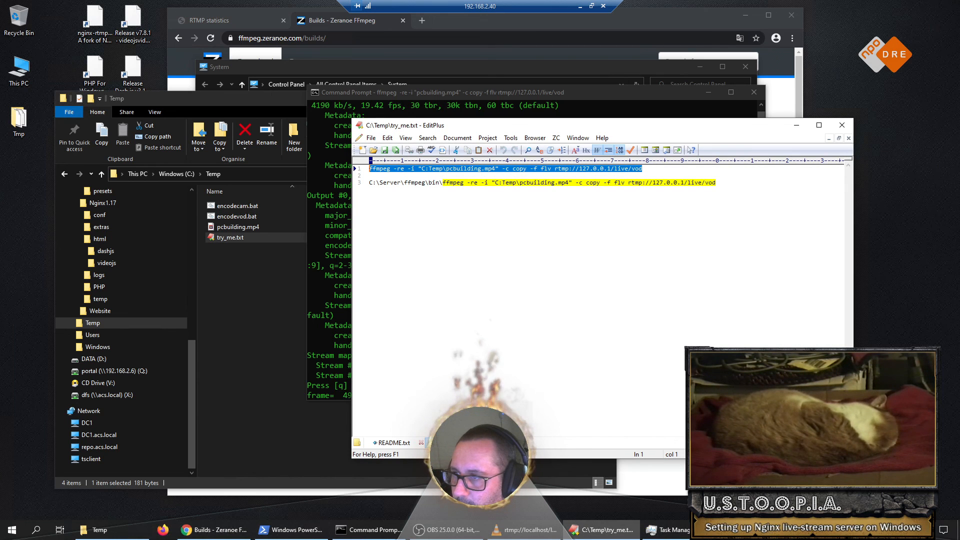
left_click(525, 529)
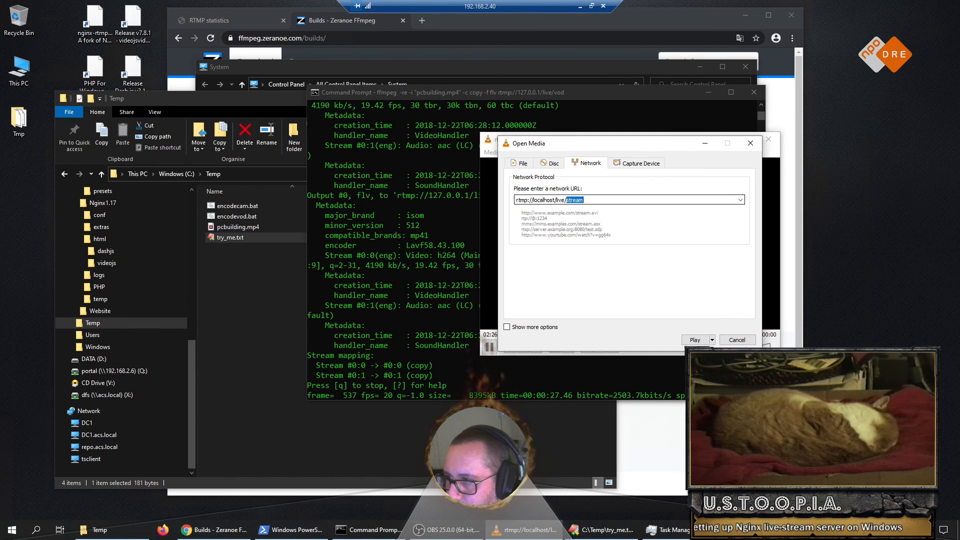
key("ctrl+shift+Left")
type("vod")
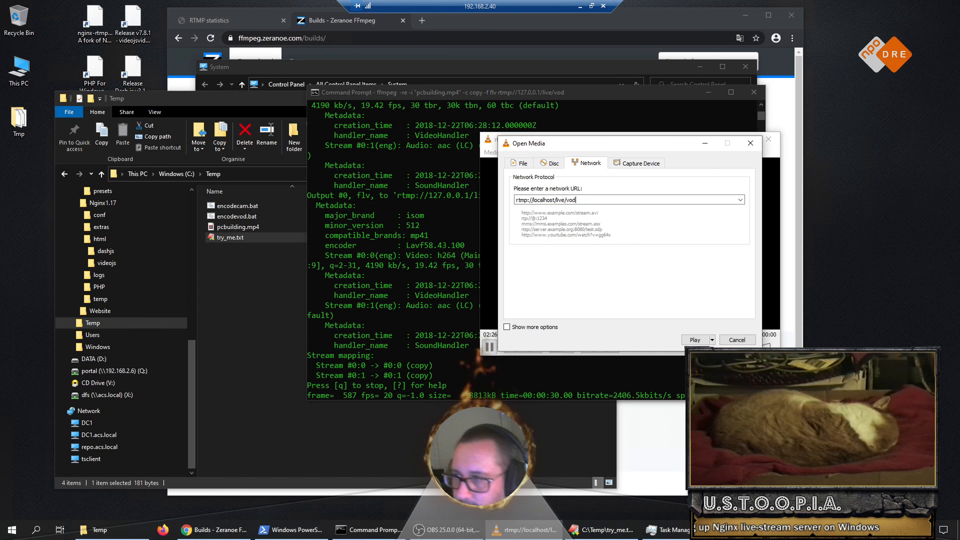
key("Return")
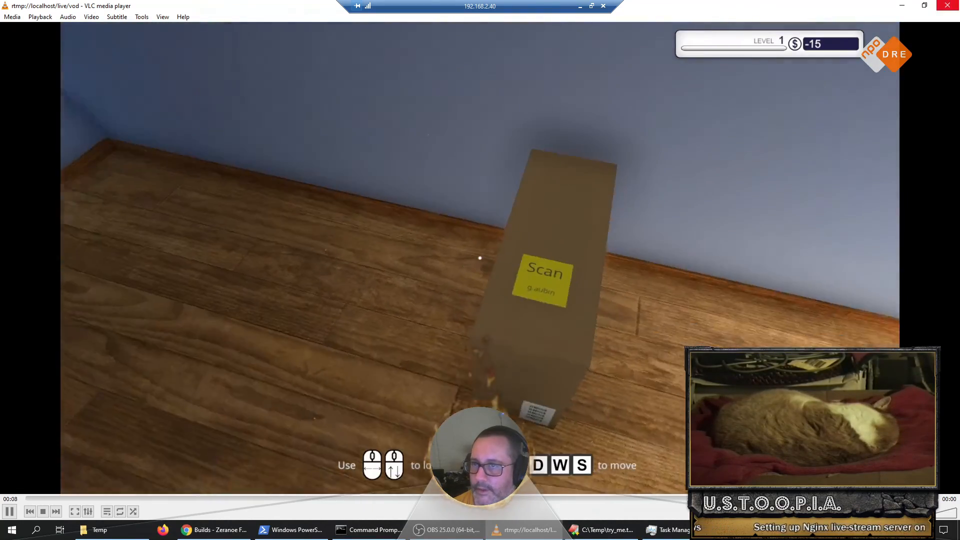
Step: Close VLC and interrupt the running ffmpeg stream in the Command Prompt
left_click(948, 5)
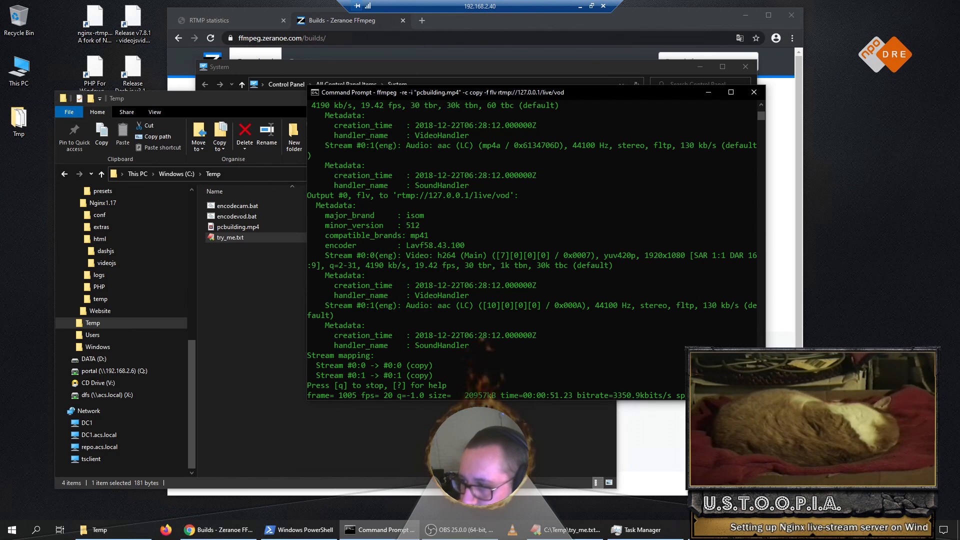
left_click(494, 295)
key("ctrl+c")
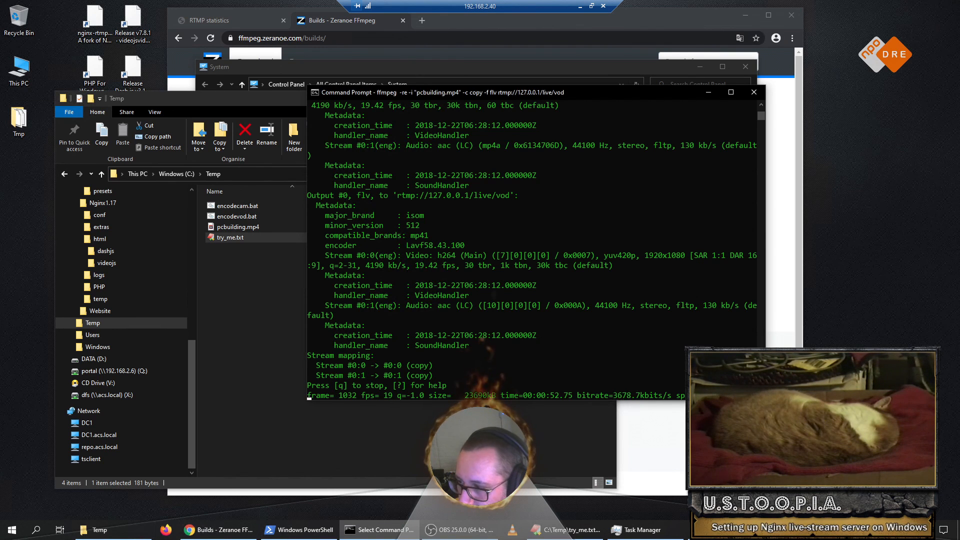
key("ctrl+c")
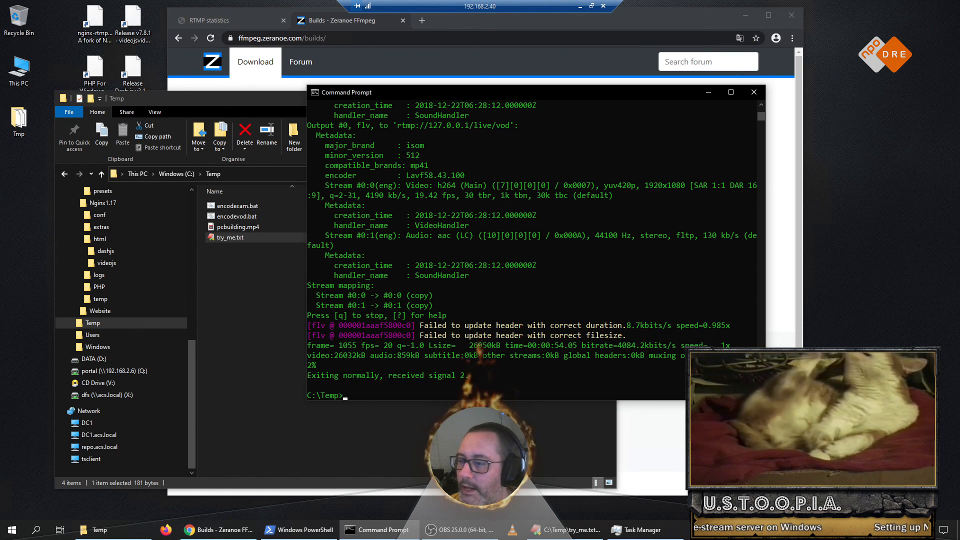
Step: Clear the desktop by minimizing the Command Prompt, File Explorer and browser windows
key("alt+Tab")
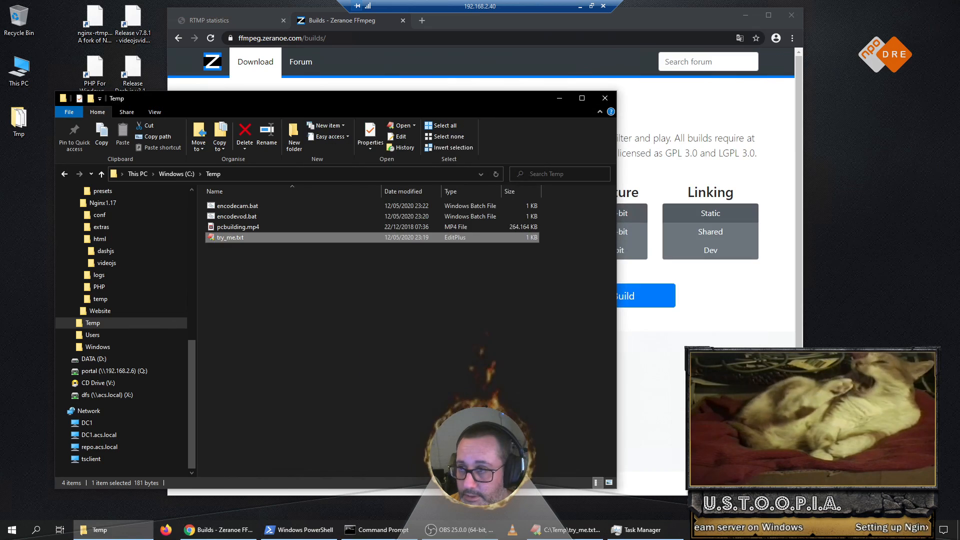
left_click(559, 98)
left_click(746, 15)
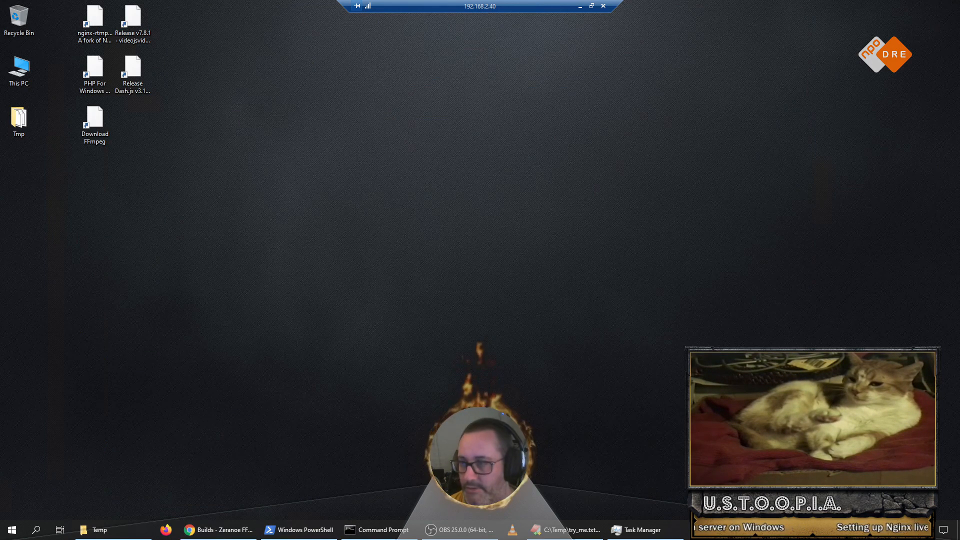
Step: Review the Stream settings in OBS with the stream key revealed, check Output and Audio, accept the settings and start streaming
left_click(459, 530)
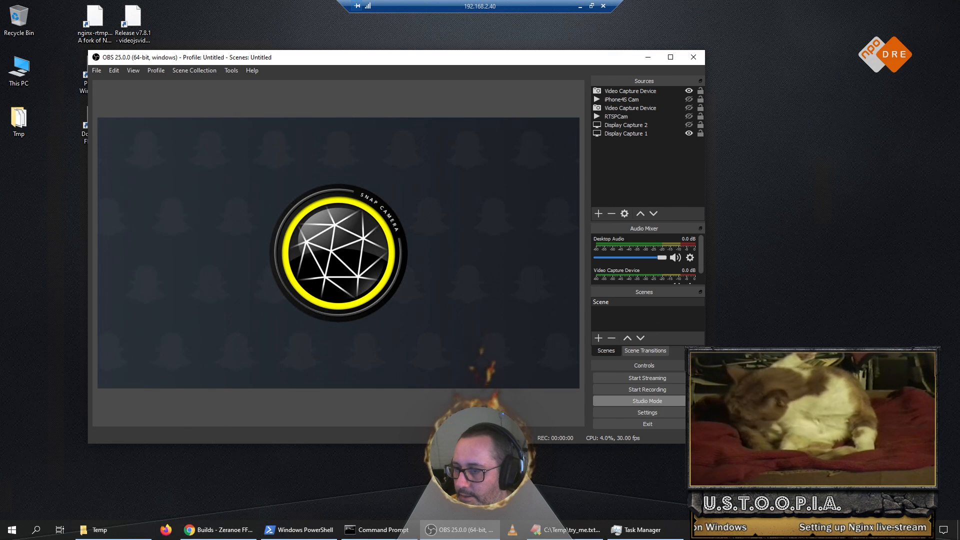
left_click(647, 412)
left_click(187, 113)
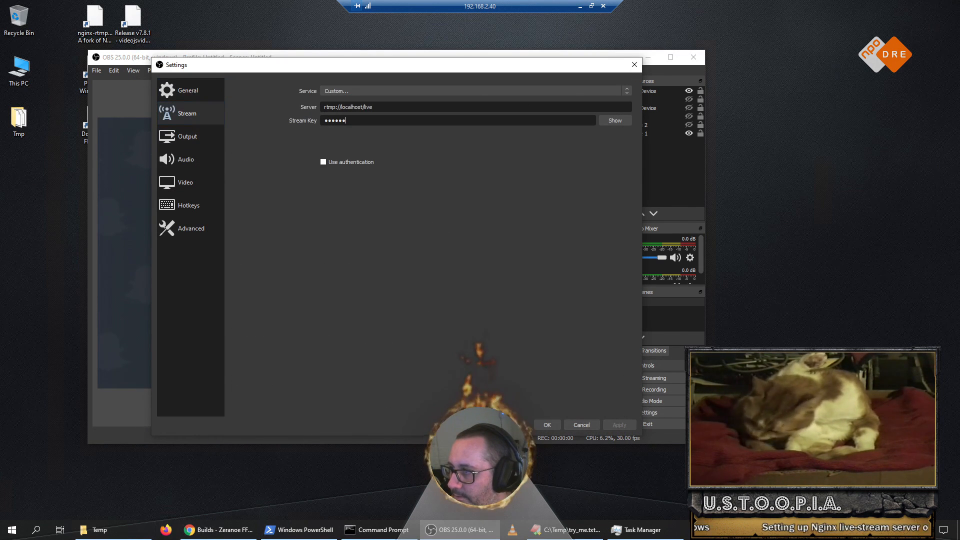
left_click(615, 121)
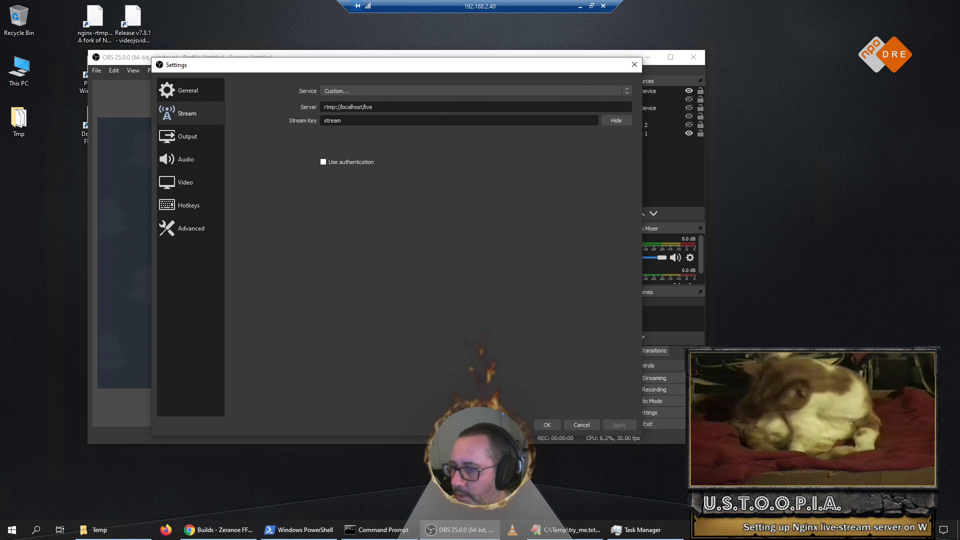
left_click(187, 136)
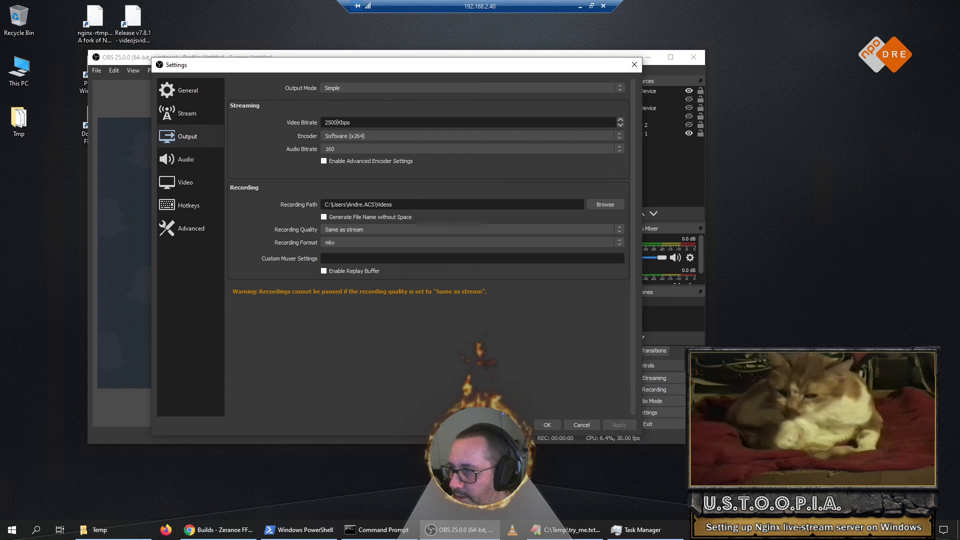
left_click(185, 159)
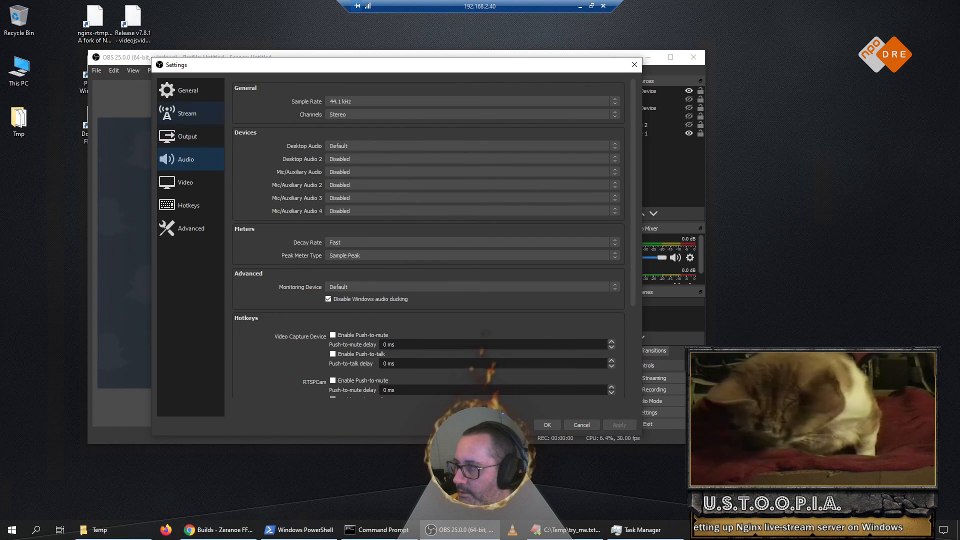
left_click(188, 91)
left_click(547, 425)
left_click(647, 378)
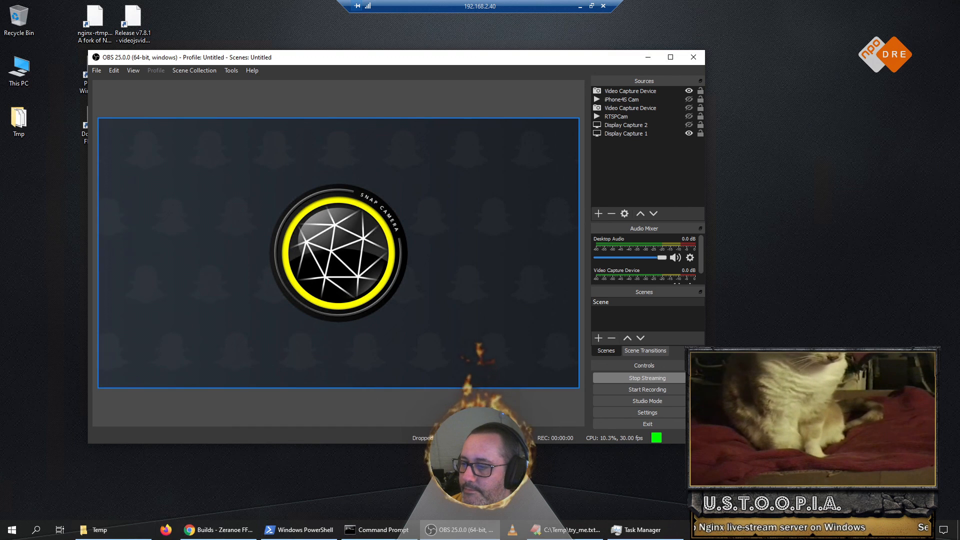
Step: Switch to the browser, refresh the RTMP statistics page and expand the live stream's client details
left_click(219, 530)
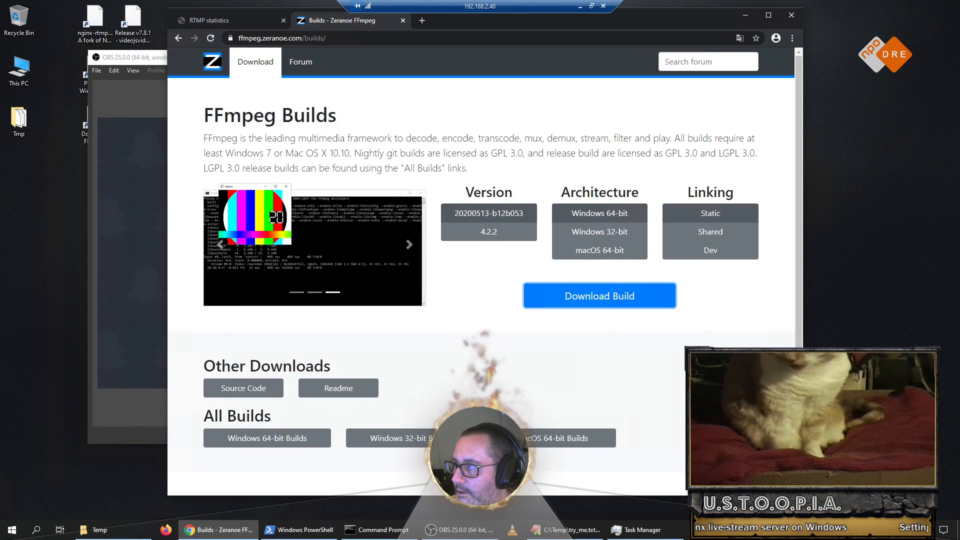
left_click(226, 21)
left_click(211, 38)
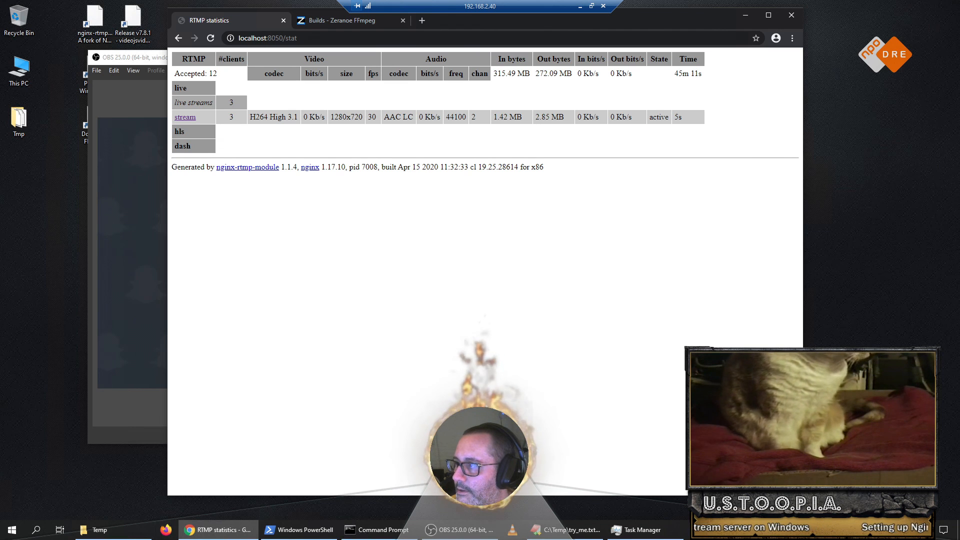
left_click(185, 117)
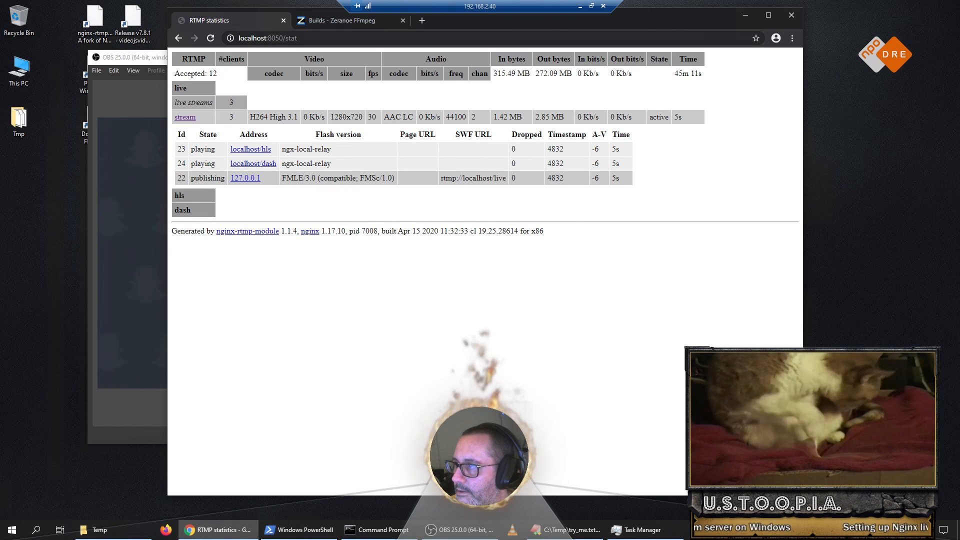
Step: Minimize the browser, switch to File Explorer, browse to C:\Server\Nginx1.17\temp\dash_temp\stream and select the index.mpd manifest
left_click(745, 15)
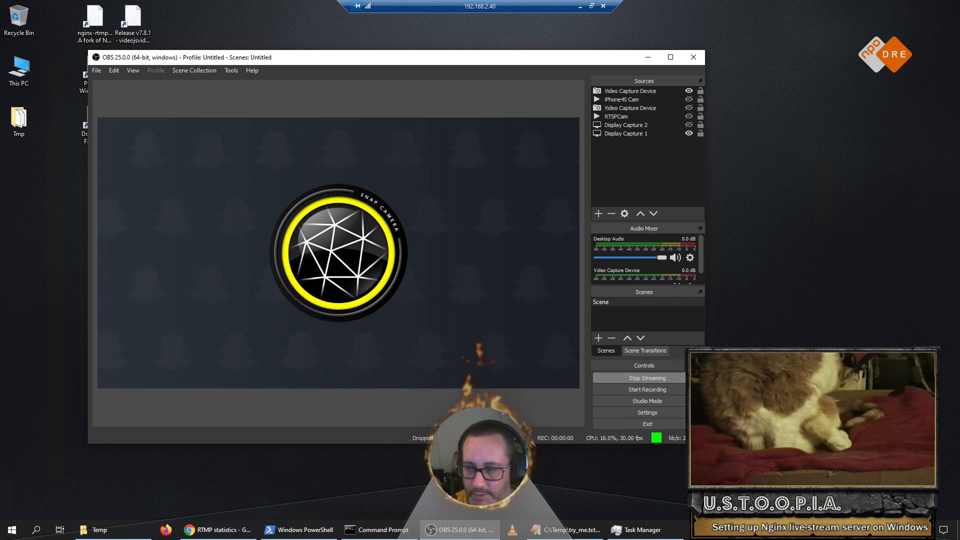
left_click(100, 530)
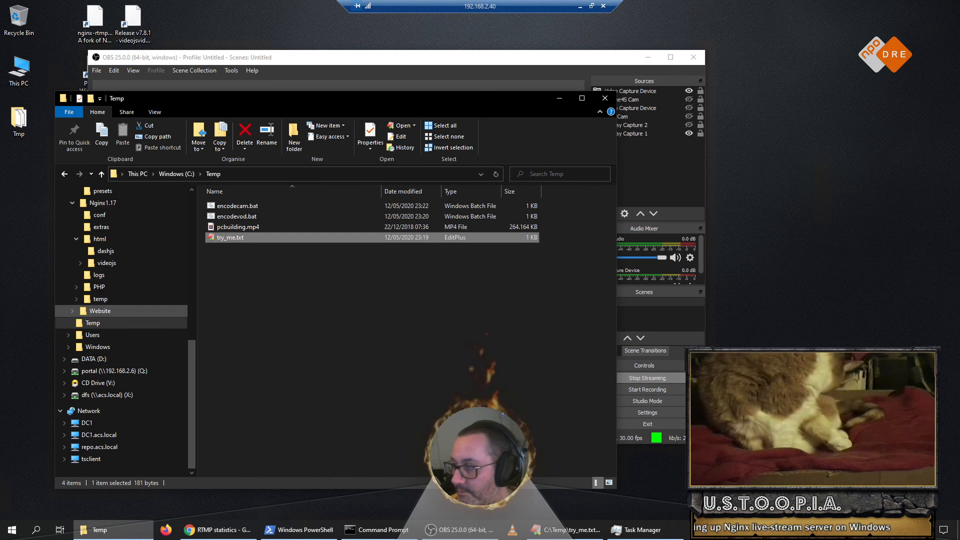
scroll(100, 310, "up", 3)
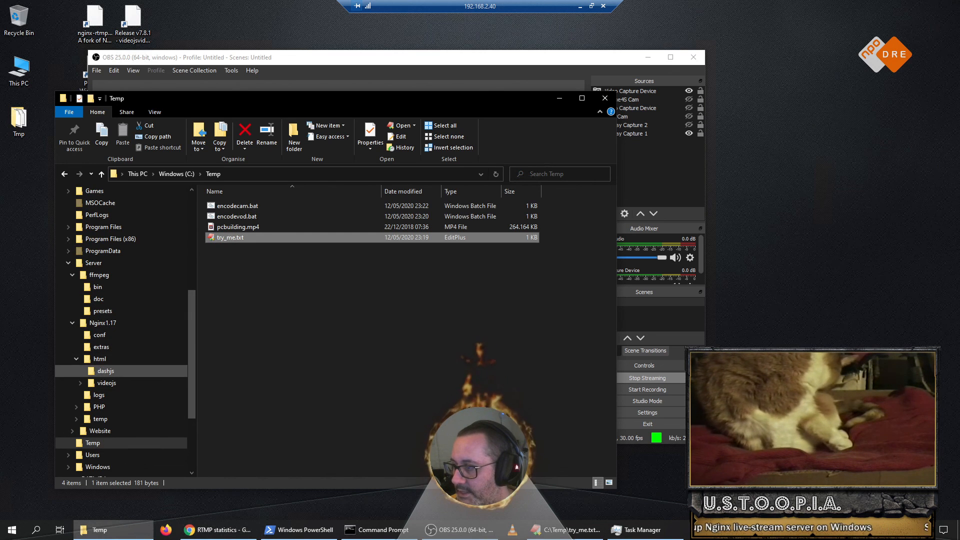
left_click(76, 358)
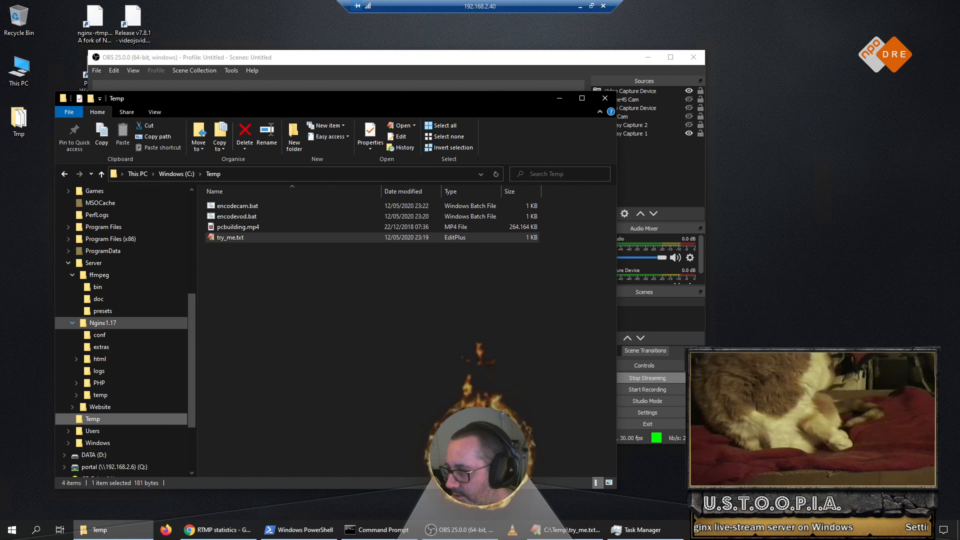
left_click(100, 394)
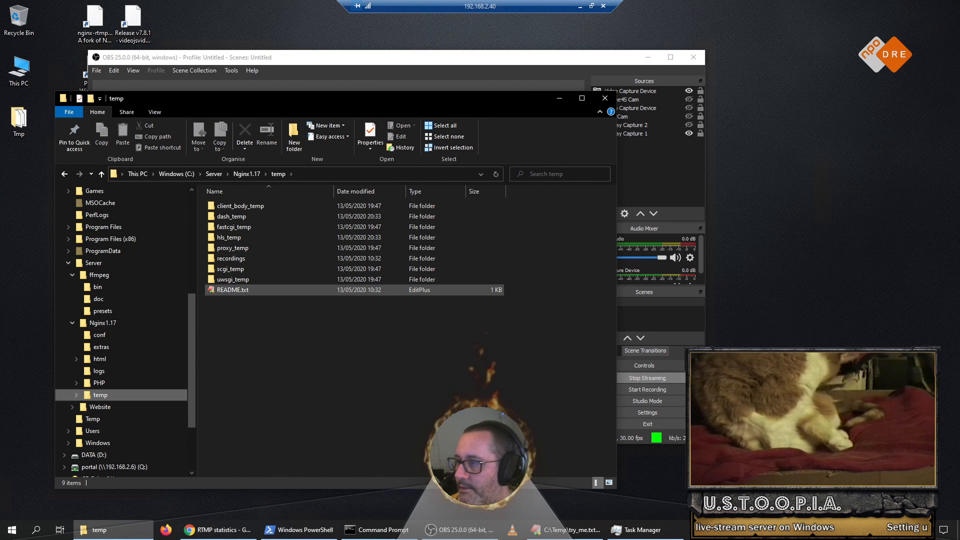
double_click(231, 216)
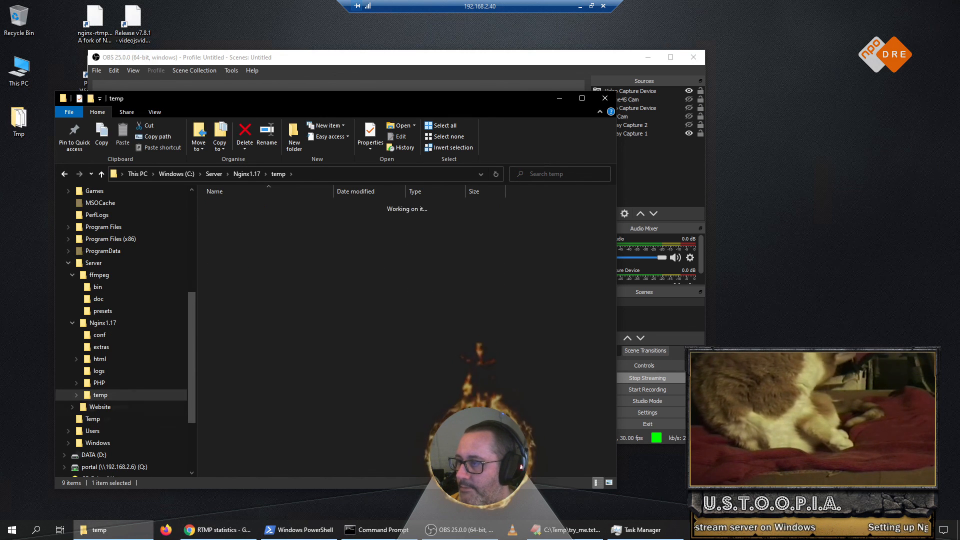
left_click(232, 206)
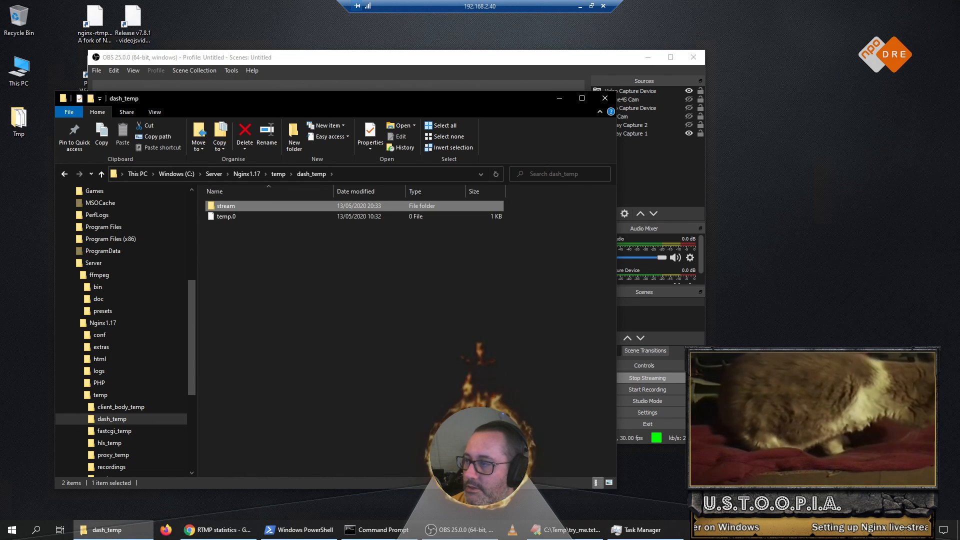
double_click(232, 206)
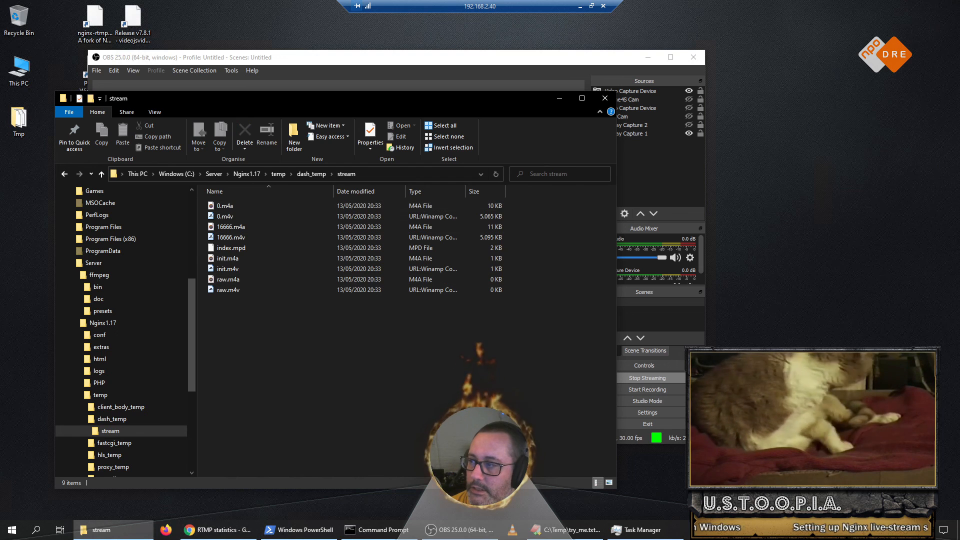
left_click(231, 248)
Step: Open the stream folder inside hls_temp and display its files in the Details layout
scroll(125, 359, "down", 2)
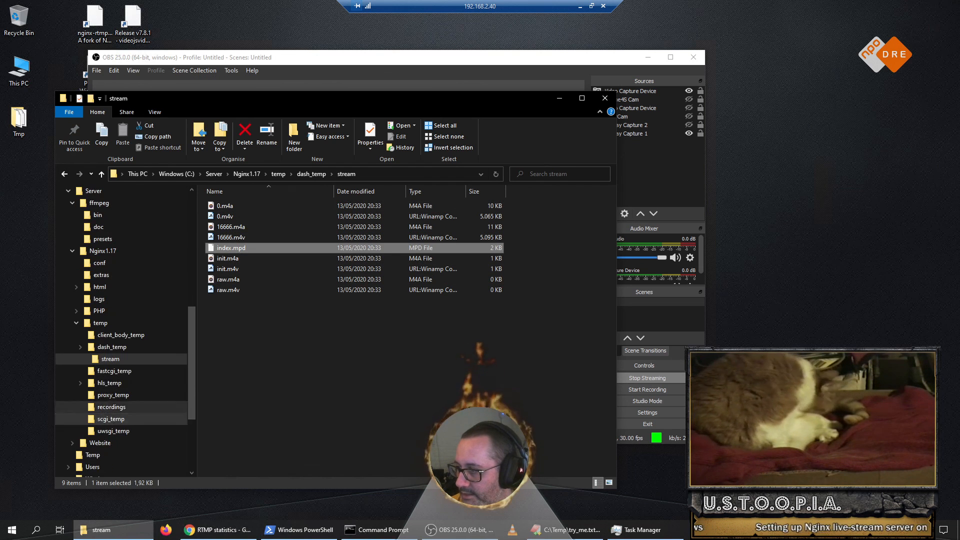
left_click(110, 383)
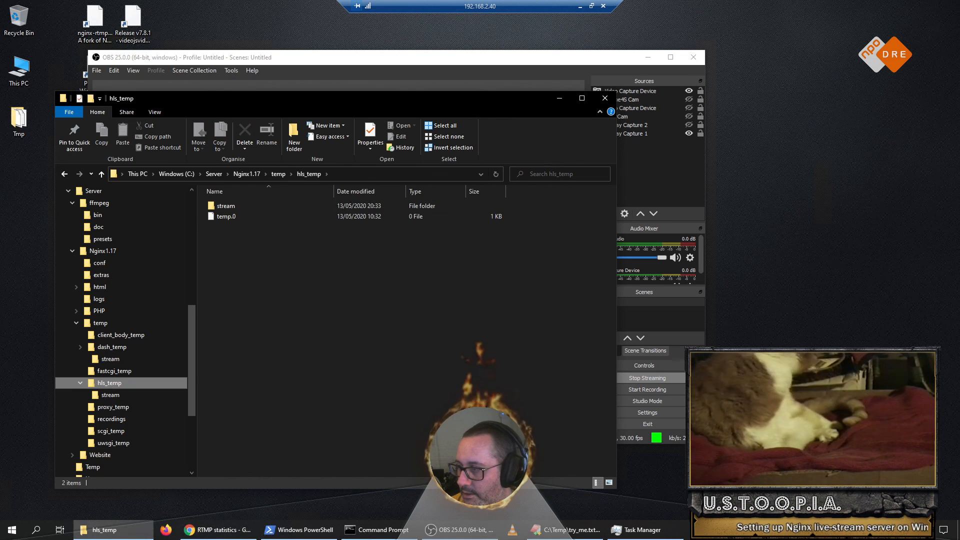
double_click(226, 206)
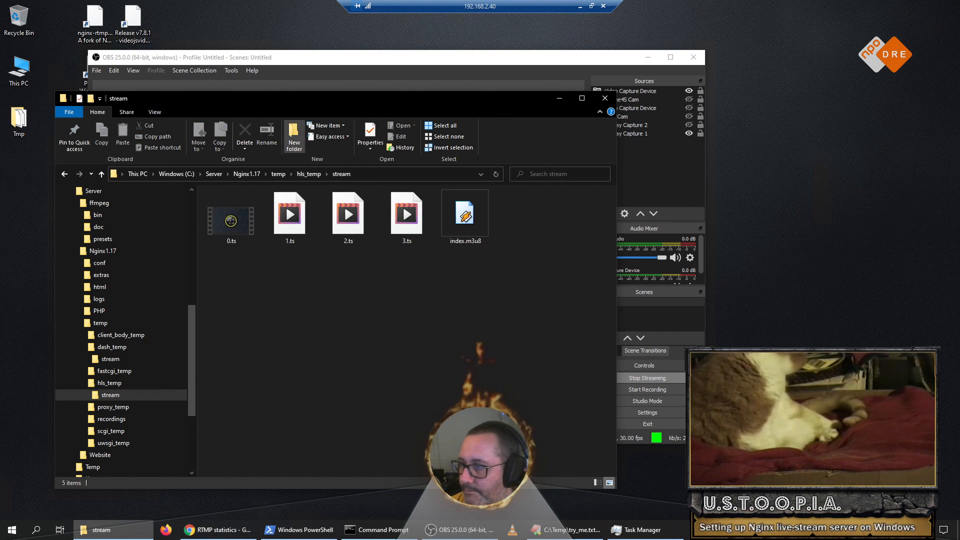
left_click(155, 112)
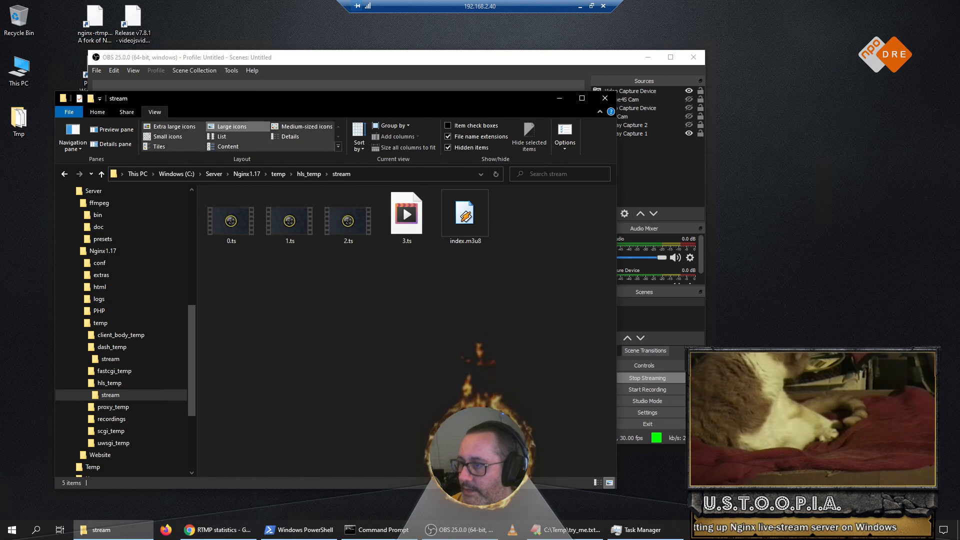
left_click(290, 137)
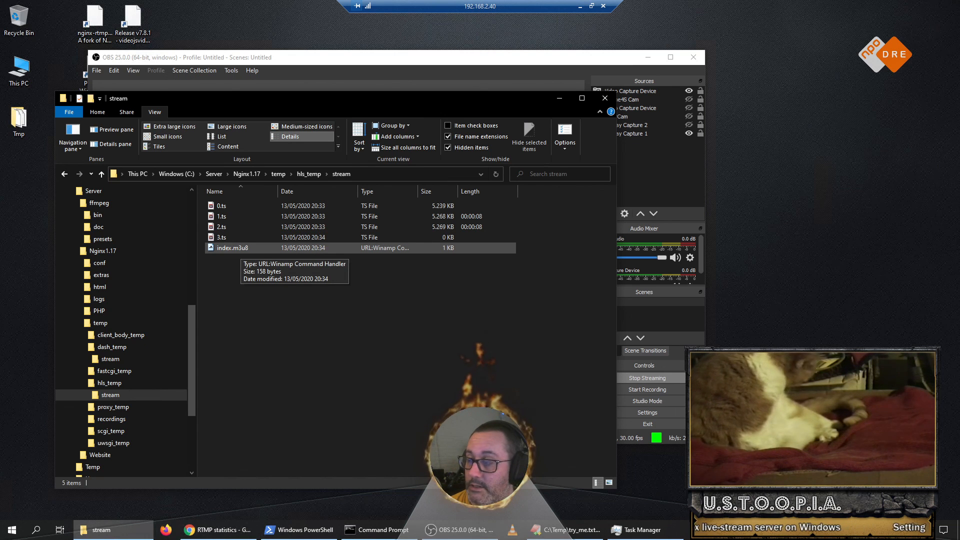
Step: Examine the contents of the HLS index.m3u8 playlist in EditPlus, and close the file and the editor
right_click(241, 248)
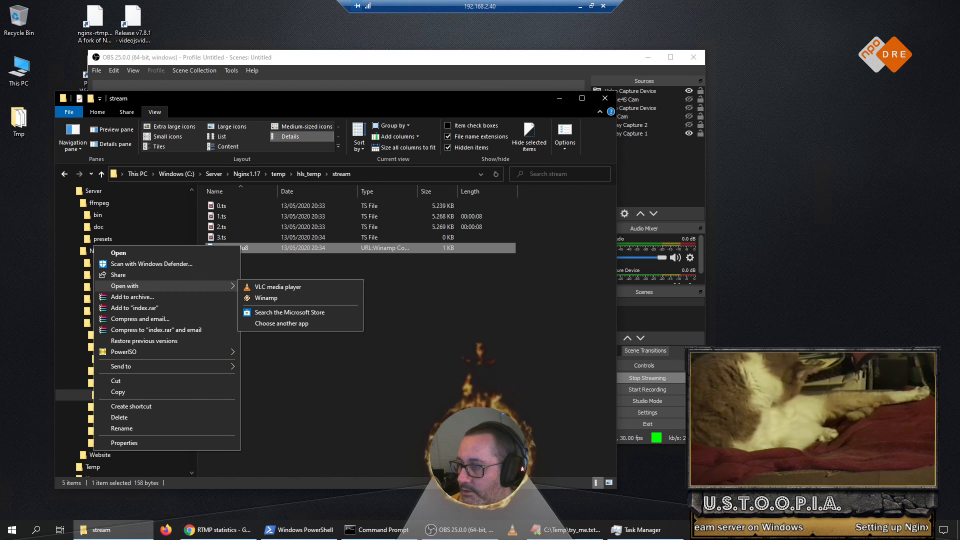
mouse_move(210, 286)
left_click(278, 287)
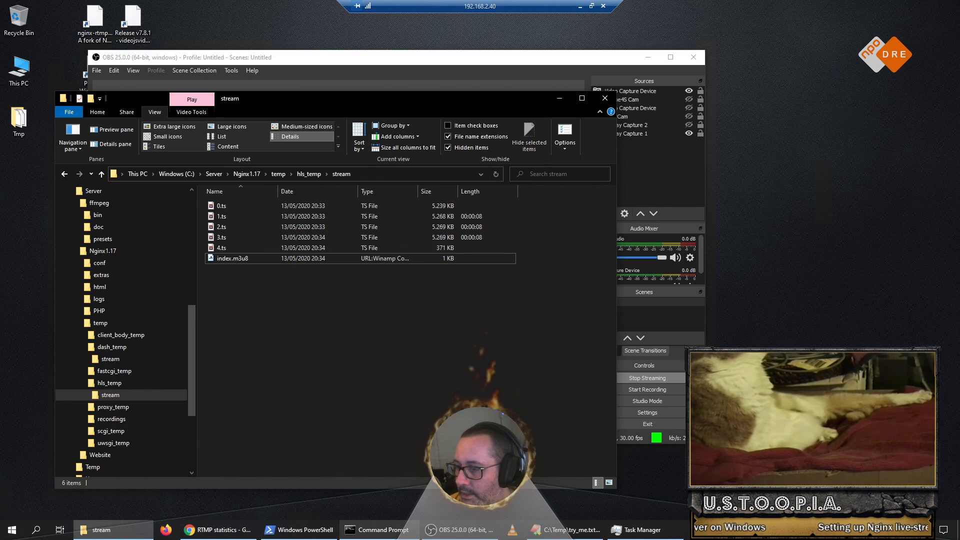
left_click(567, 529)
left_click_drag(233, 258, 425, 280)
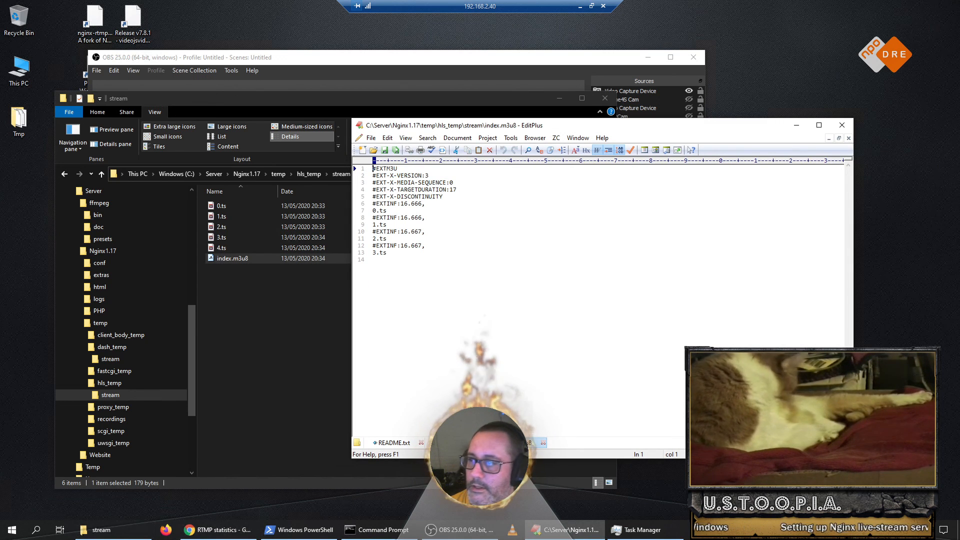
key("ctrl+a")
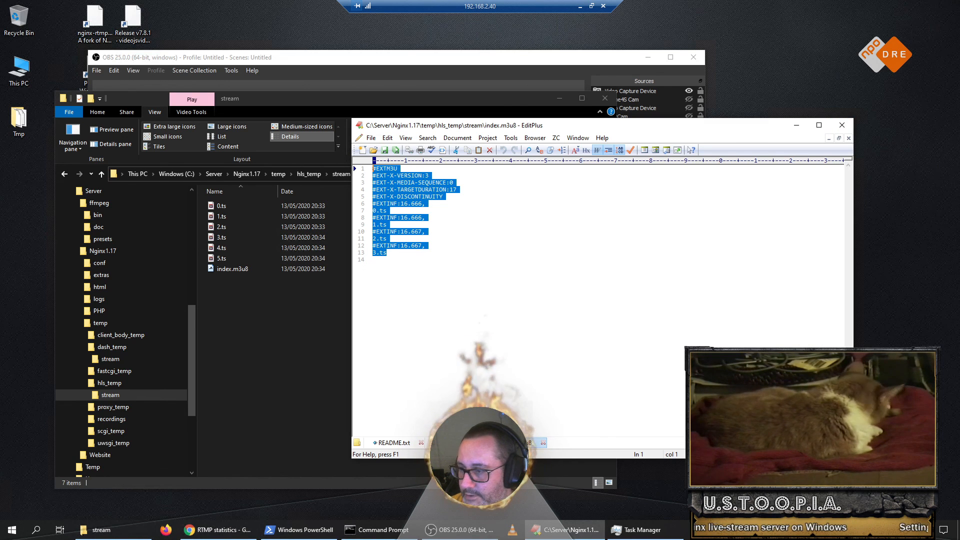
left_click(849, 138)
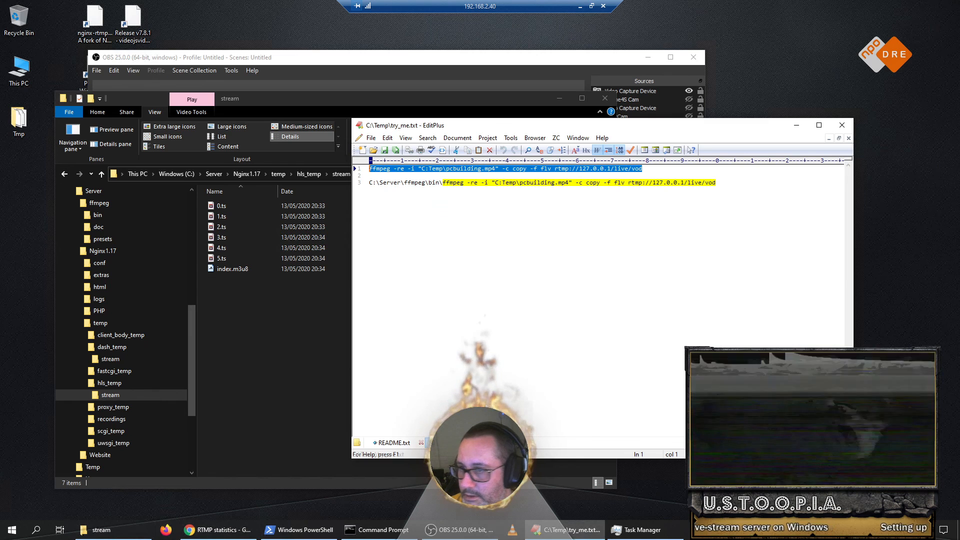
left_click(842, 125)
Step: Check the RTMP statistics page address, and locate index-hls.html in the Nginx1.17 html folder to get its file name
left_click(219, 530)
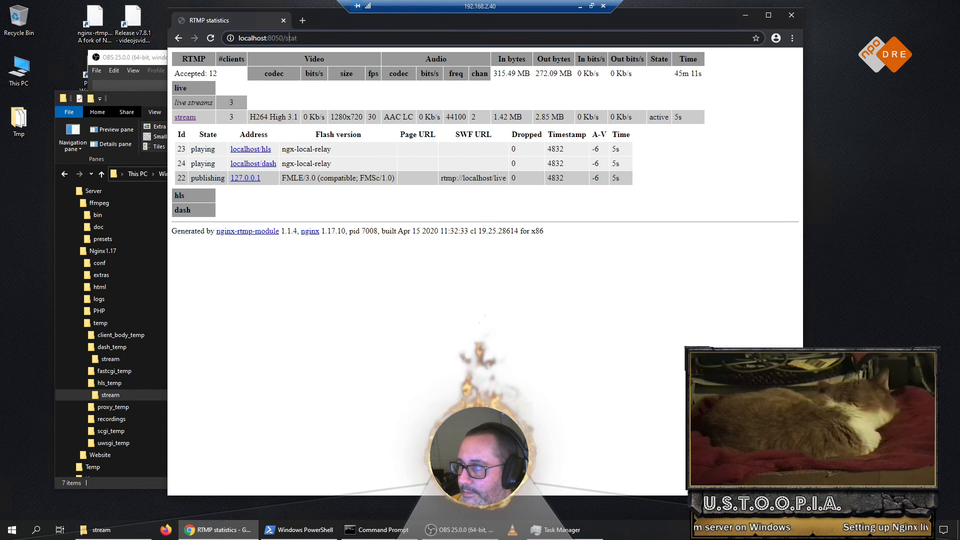
left_click_drag(285, 38, 297, 38)
left_click(112, 530)
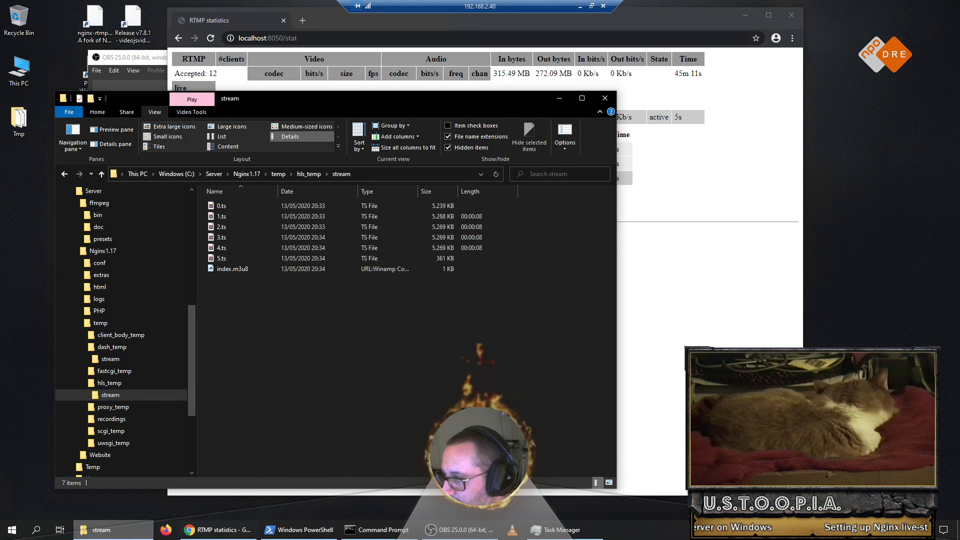
left_click(76, 323)
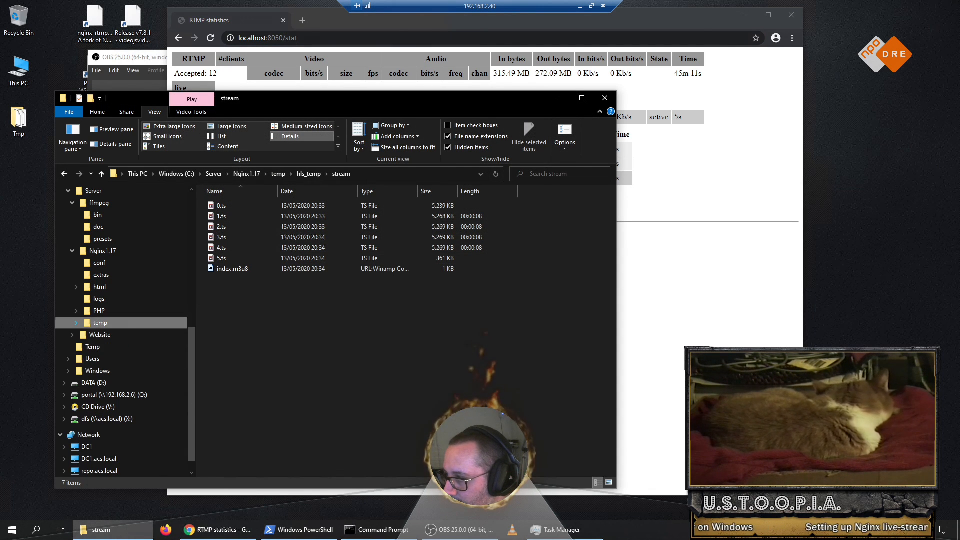
left_click(99, 286)
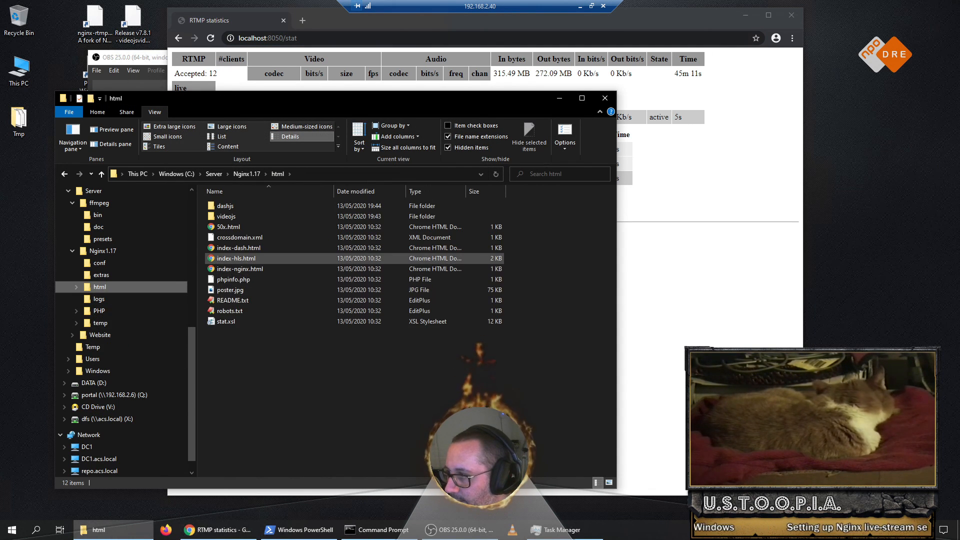
left_click(239, 249)
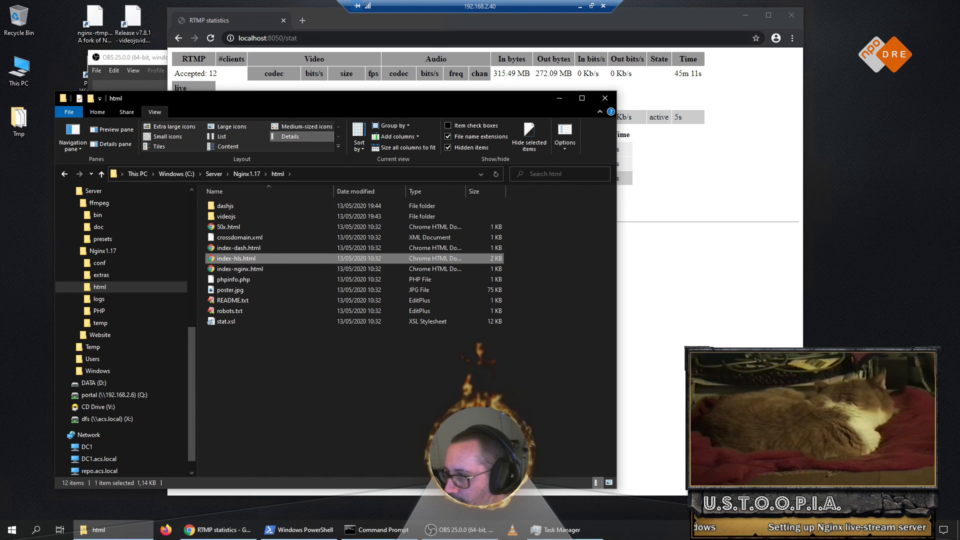
key("F2")
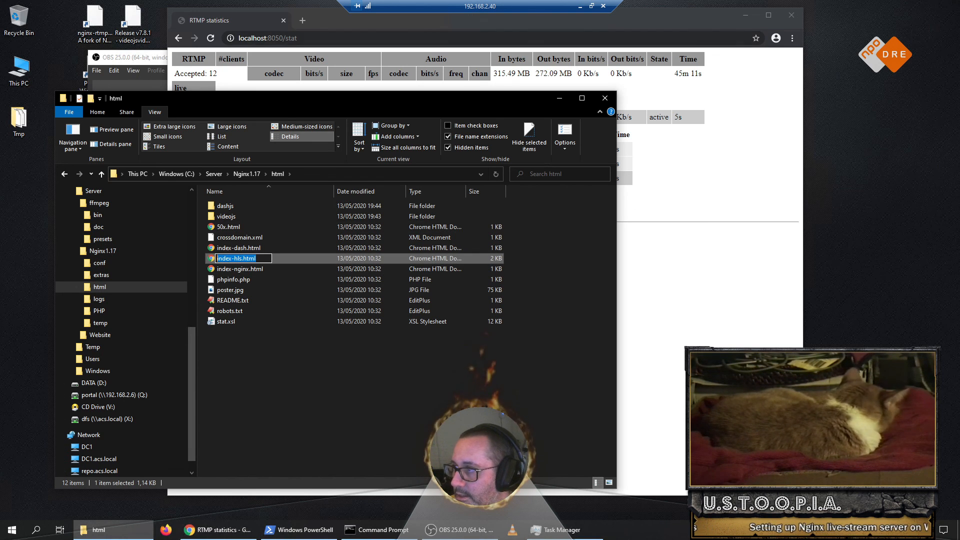
Step: Load localhost:8050/index-hls.html in the browser and play the live HLS stream
key("alt+Tab")
key("BackSpace")
key("BackSpace")
key("BackSpace")
key("BackSpace")
type("index-hls.html")
key("Return")
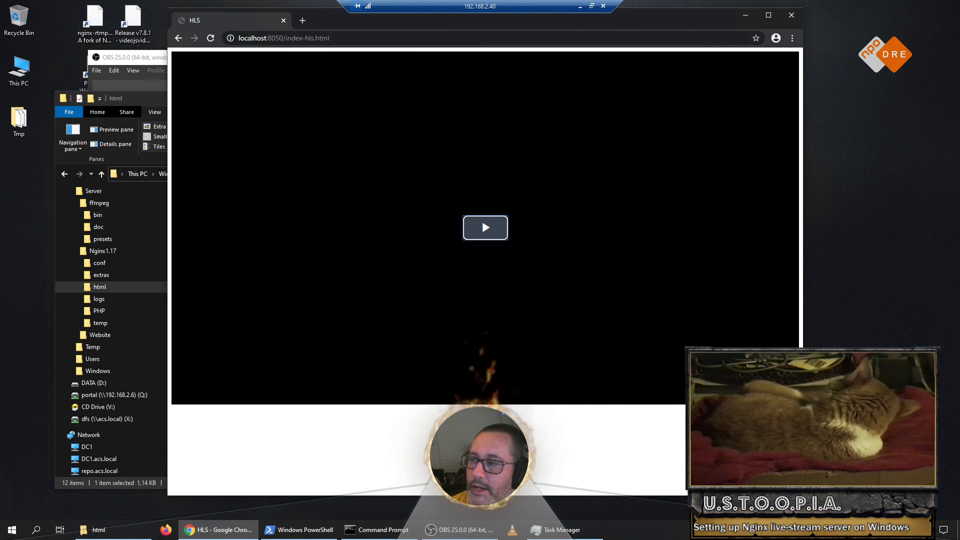
left_click(482, 218)
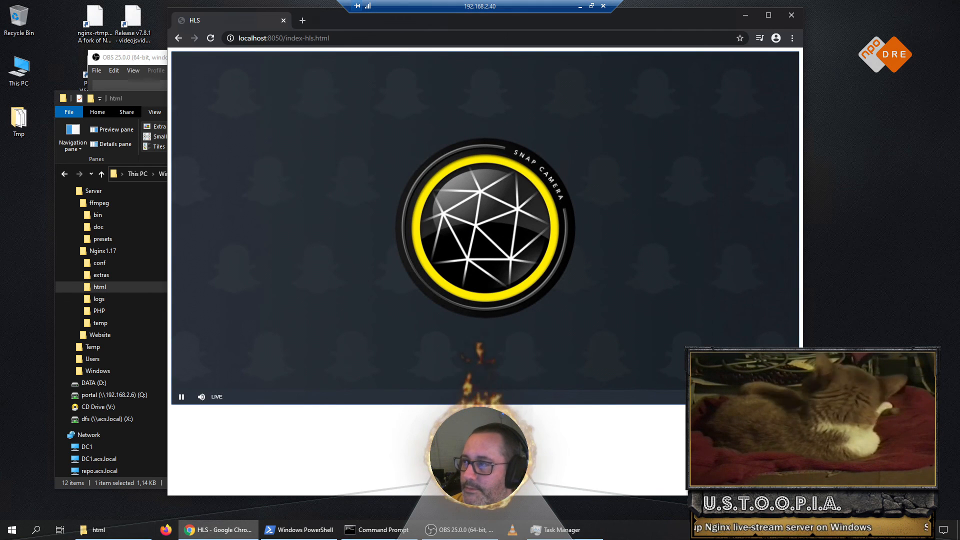
Step: Return to the RTMP statistics page and close the System information window in front of the browser
left_click(179, 38)
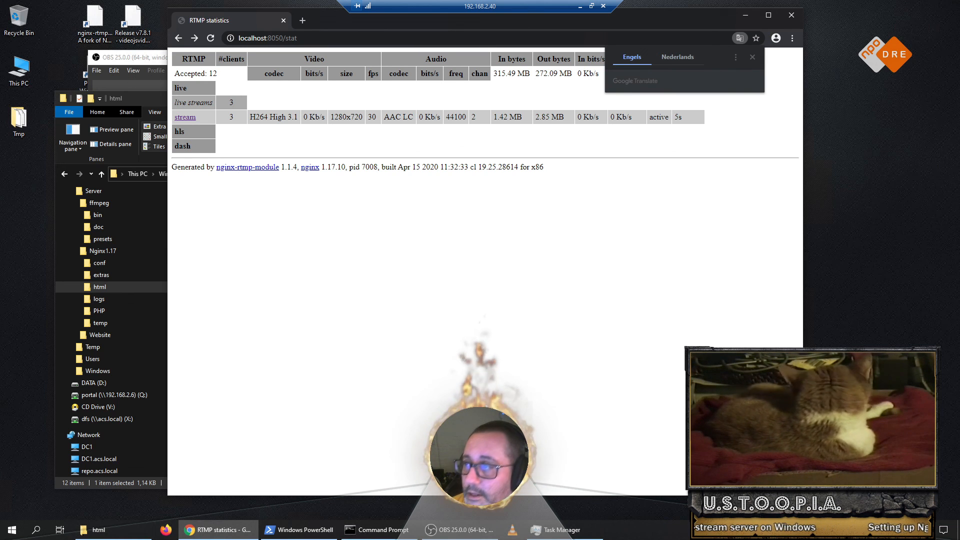
mouse_move(218, 530)
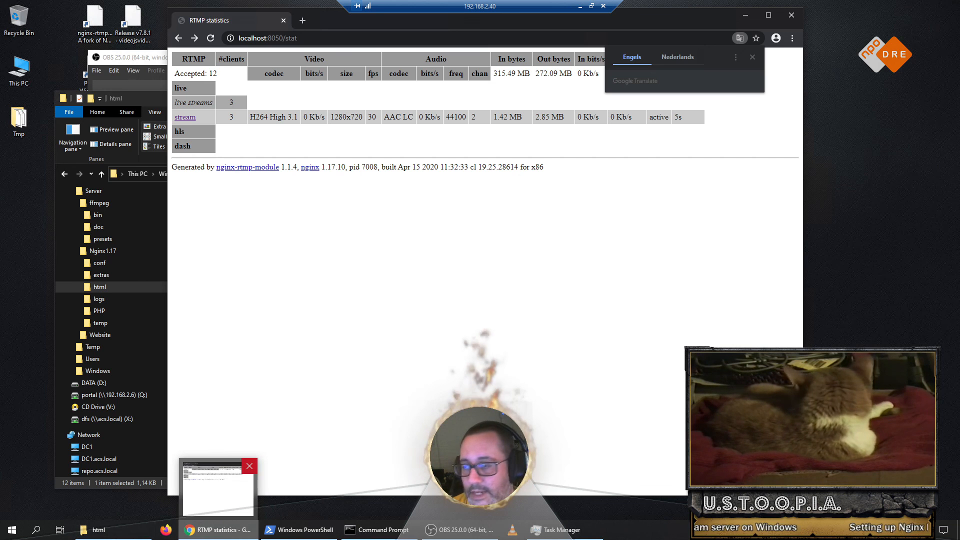
left_click(218, 530)
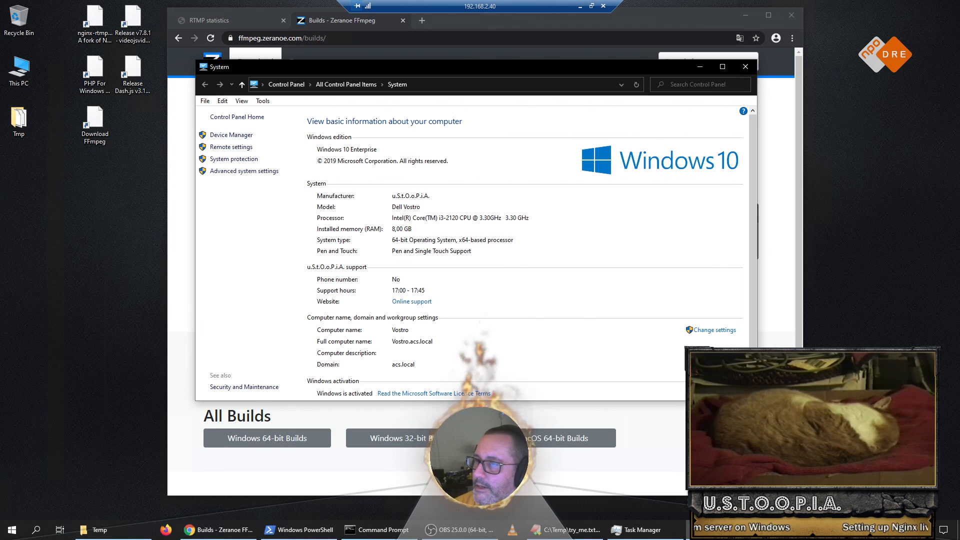
left_click(745, 67)
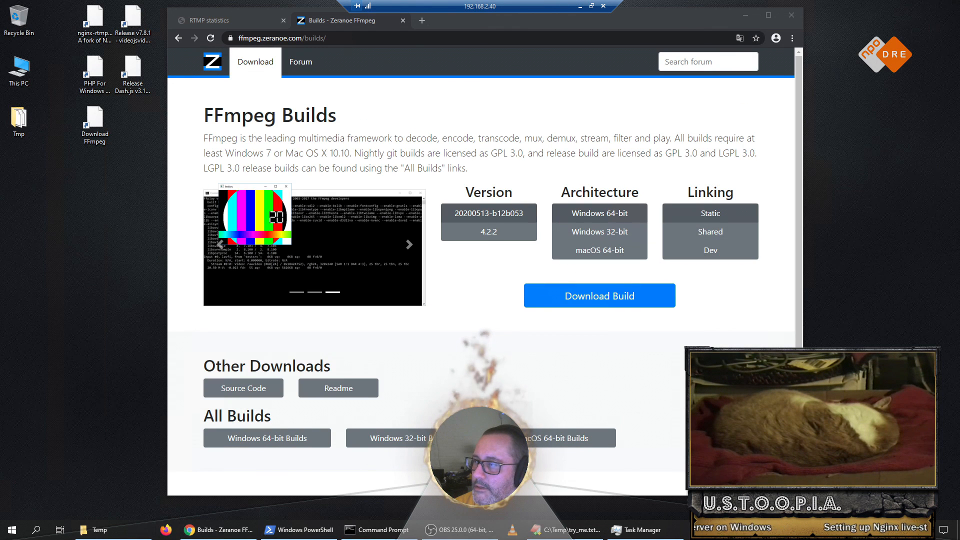